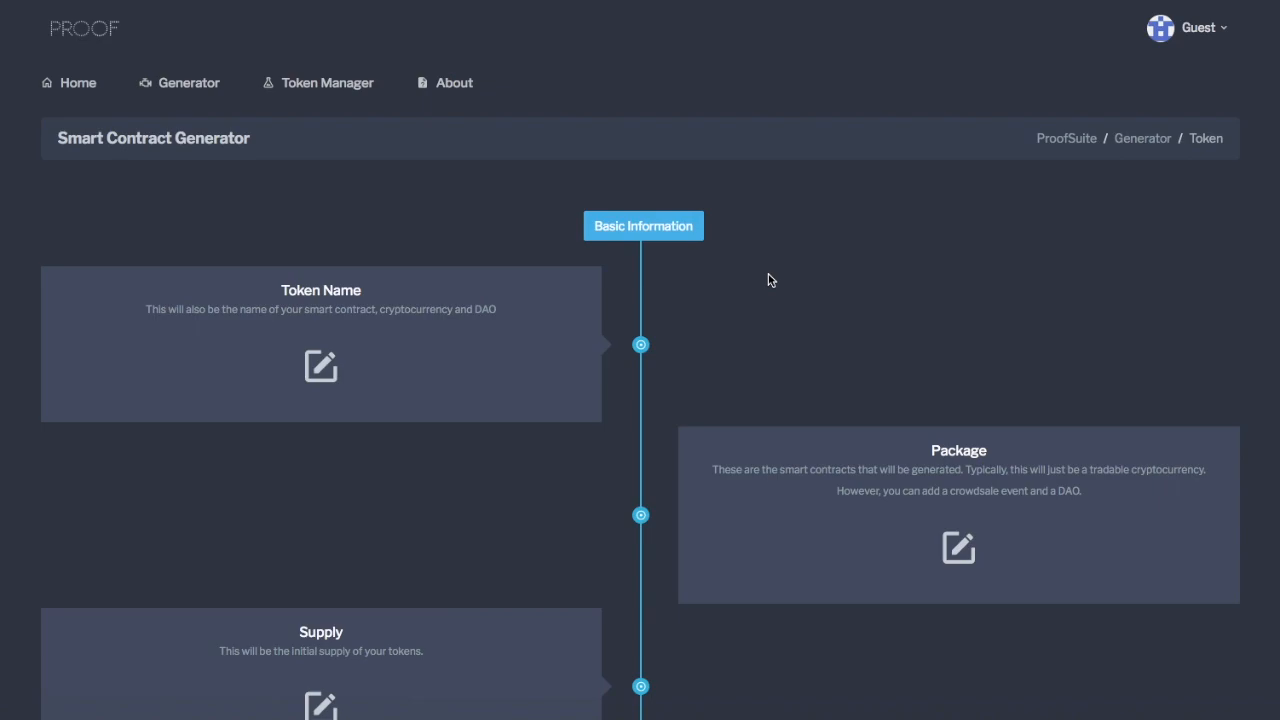
# View the account sign-up form and close it without registering.
pyautogui.click(1204, 34)
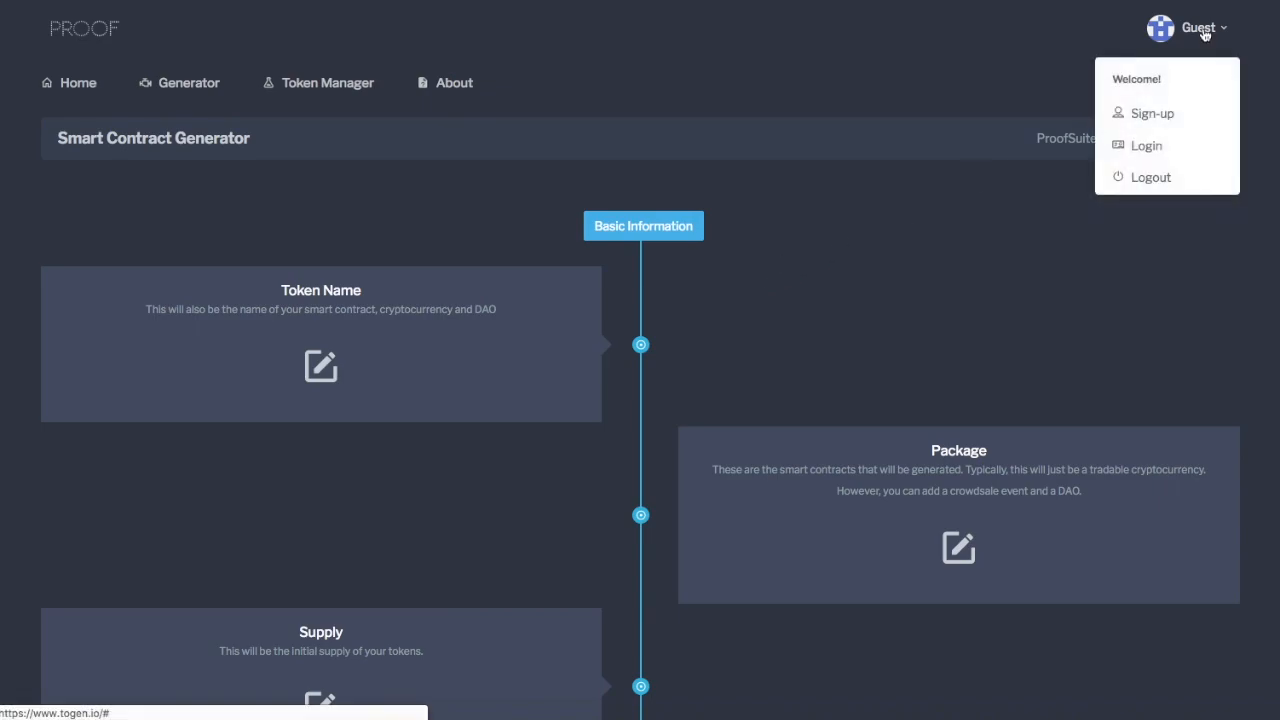
pyautogui.click(1165, 118)
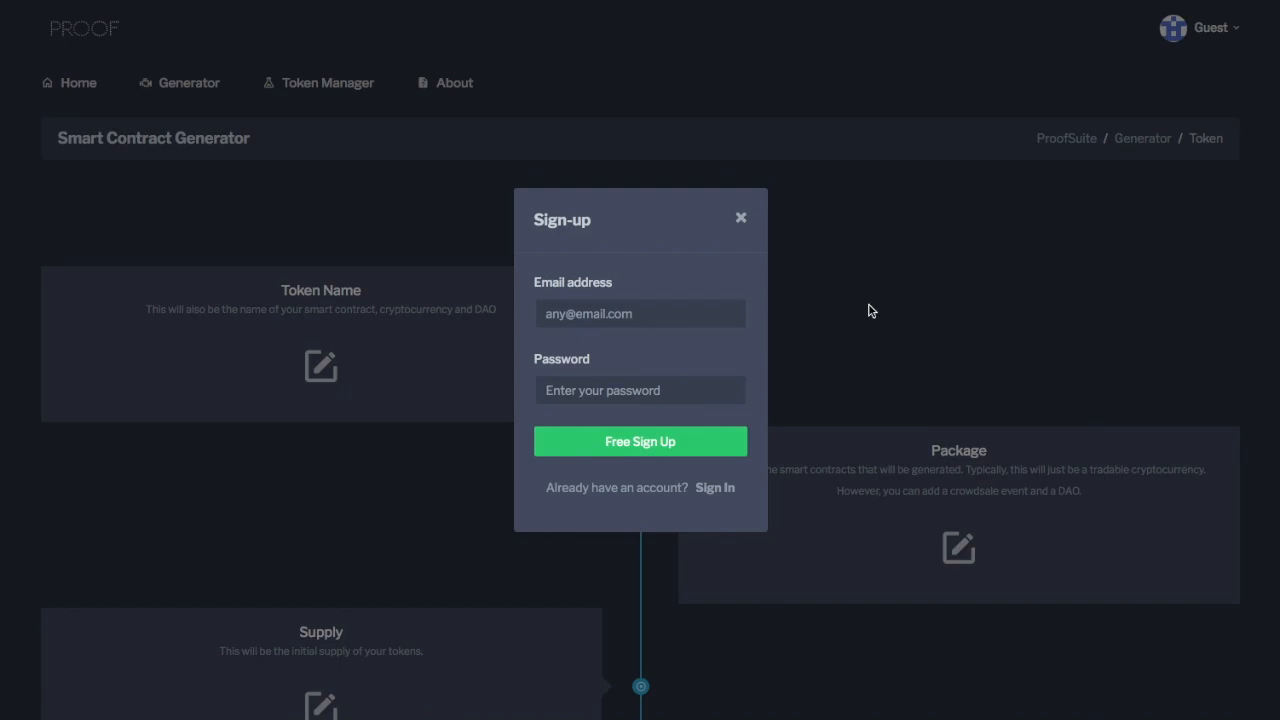
pyautogui.click(860, 283)
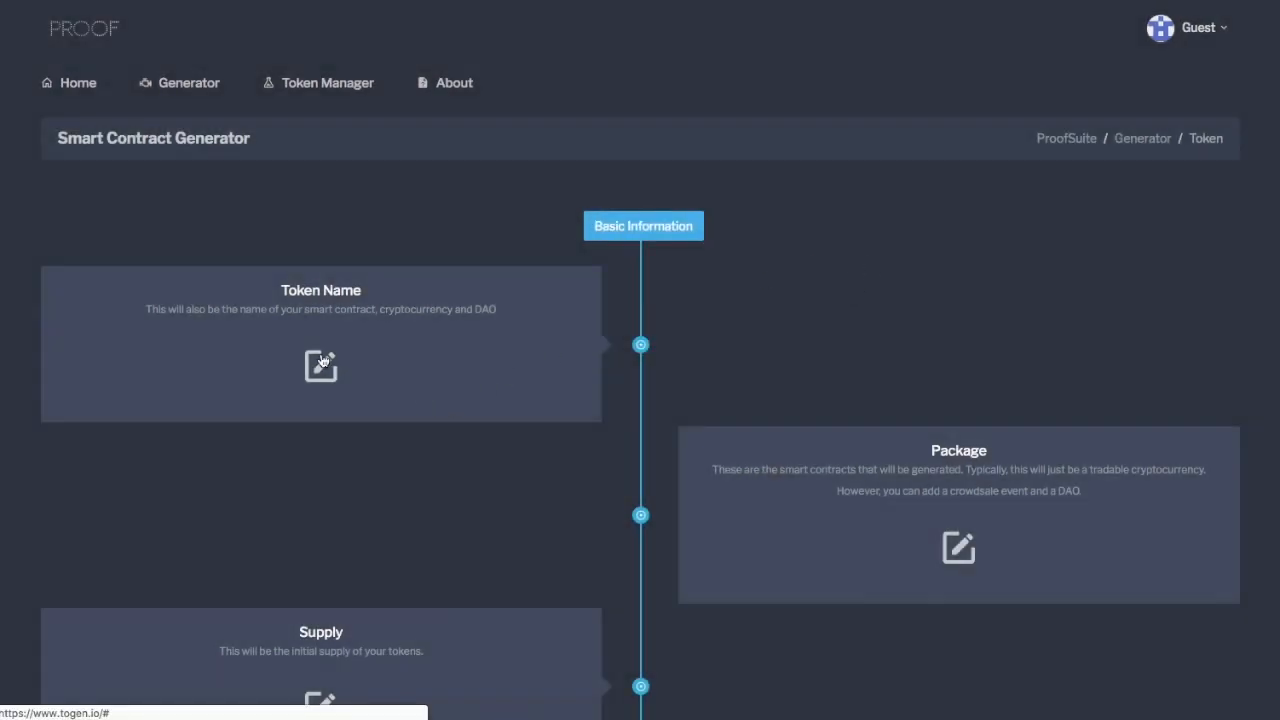
# Set the token name to SoccerCoin and save it.
pyautogui.click(321, 368)
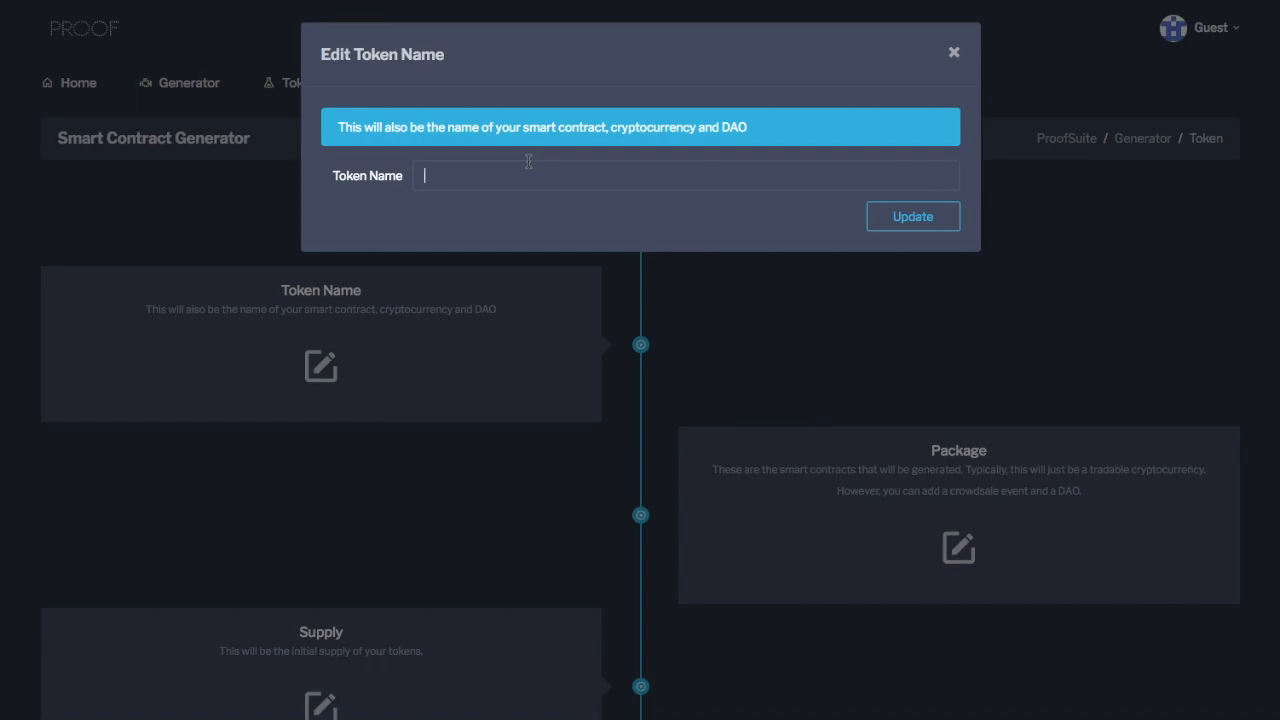
pyautogui.write('SoccerCoin')
pyautogui.press('Return')
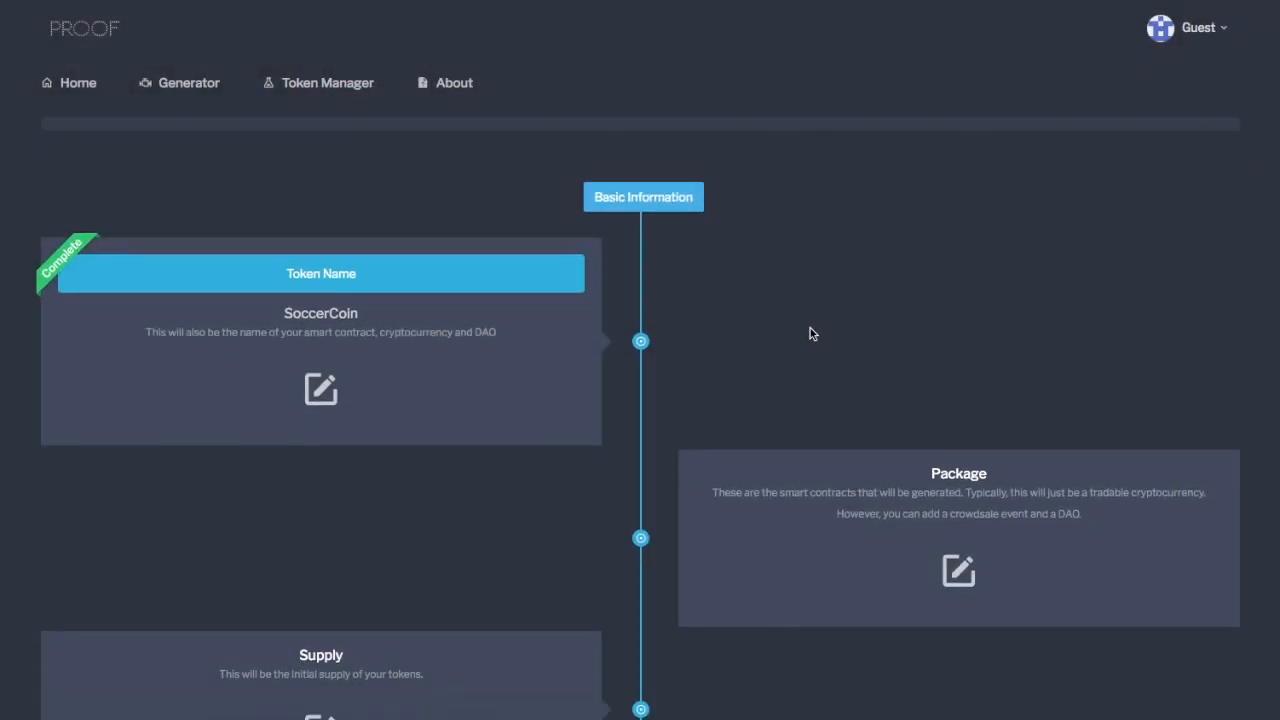
# Set the token's package to include Cryptocurrency and DAO, and save the selection.
pyautogui.scroll(-2, 810, 333)
pyautogui.click(955, 468)
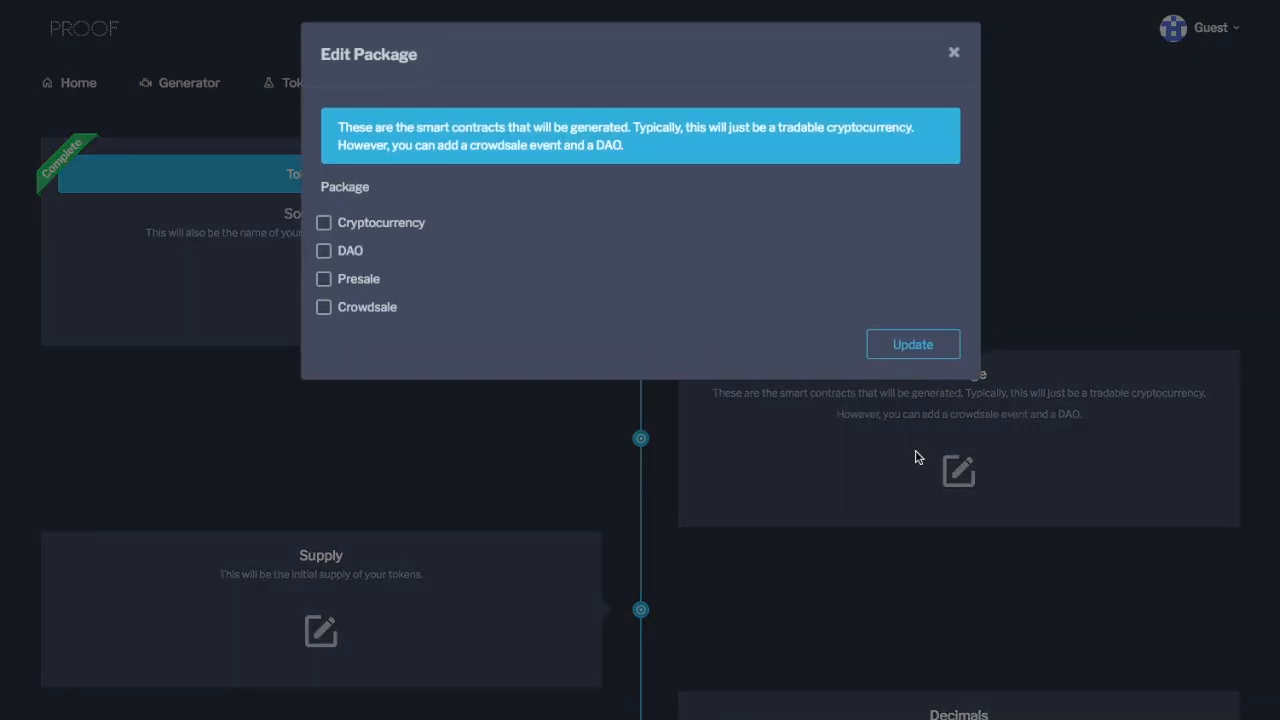
pyautogui.click(323, 223)
pyautogui.click(323, 252)
pyautogui.click(915, 346)
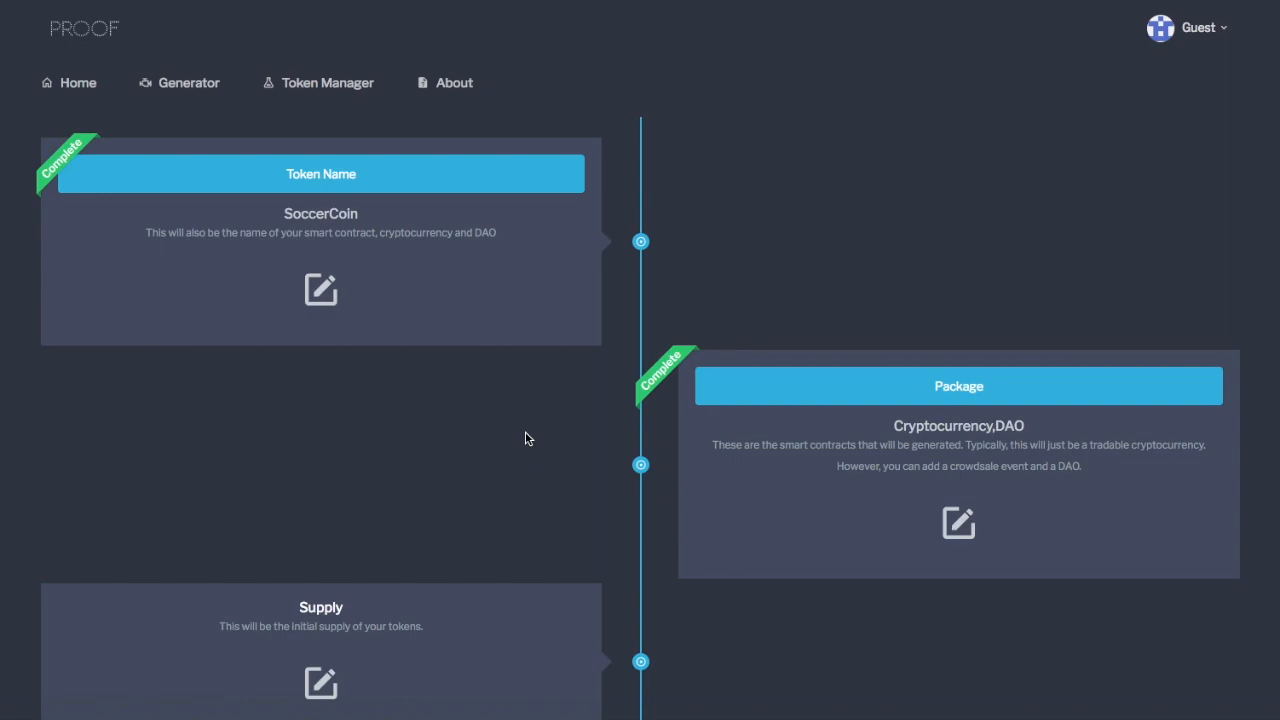
# Set the initial token supply to 1000000 and save it.
pyautogui.scroll(-1, 533, 425)
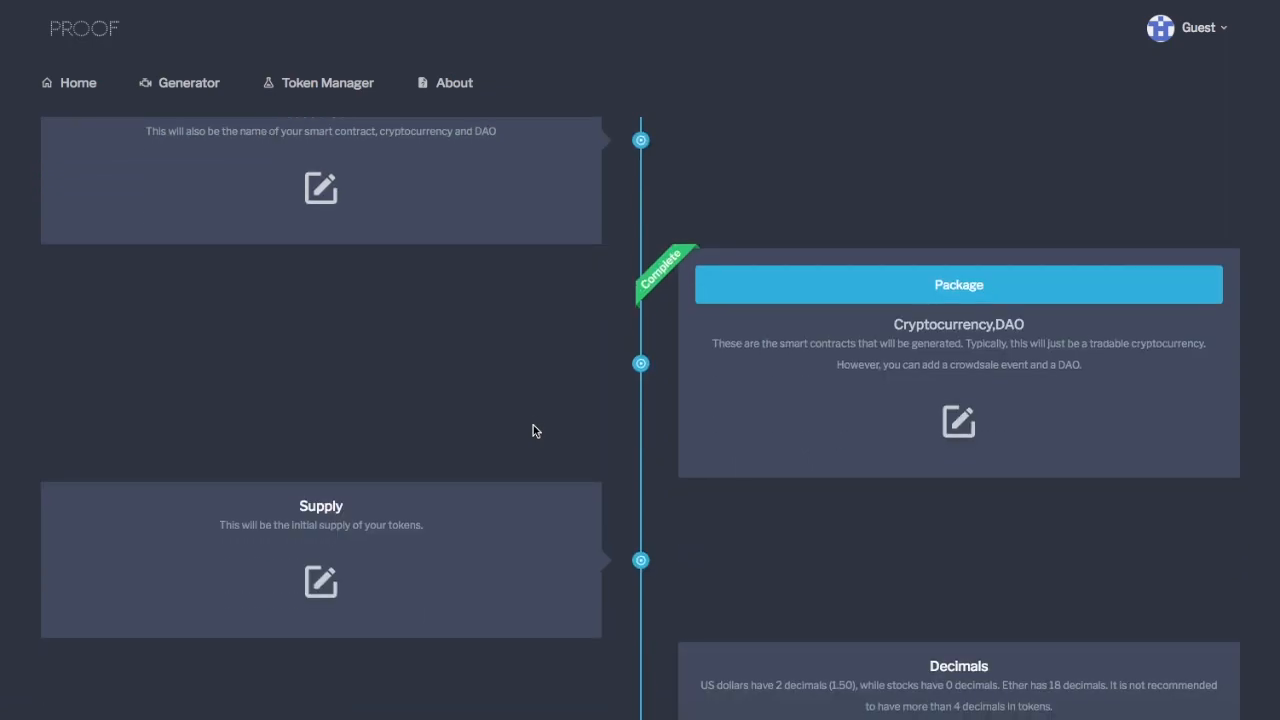
pyautogui.scroll(-1, 533, 430)
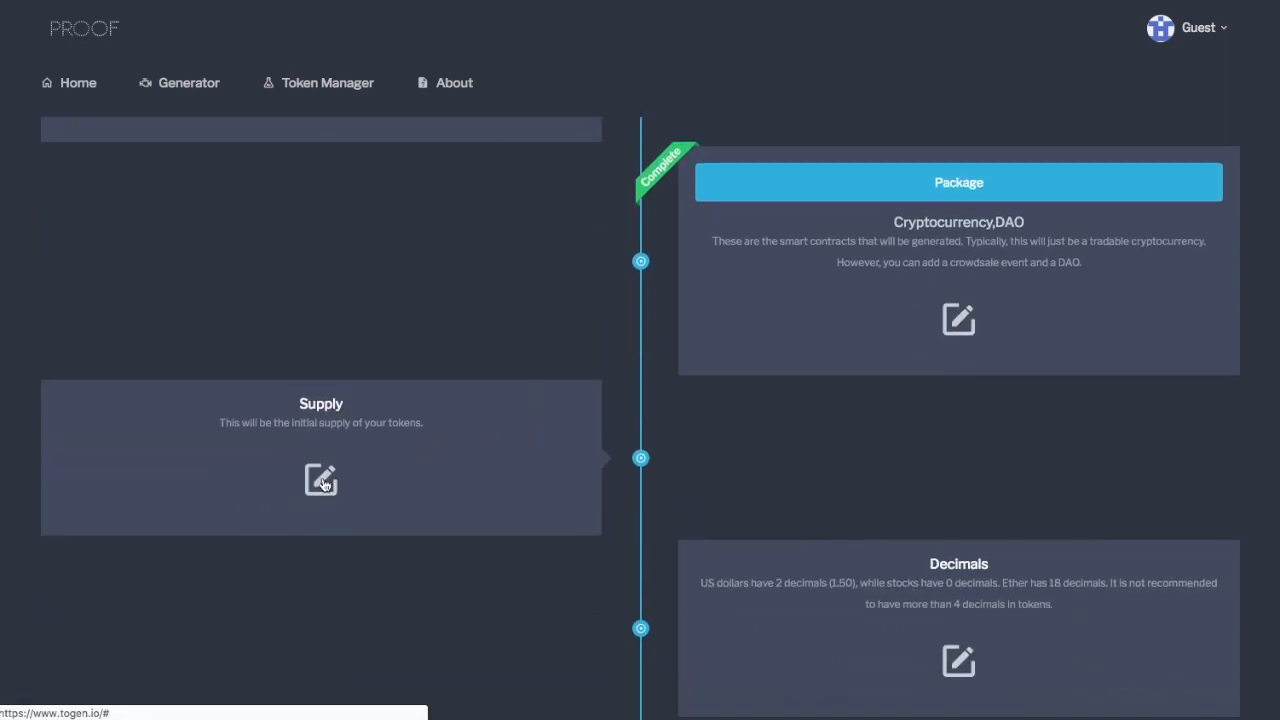
pyautogui.click(322, 478)
pyautogui.write('10000')
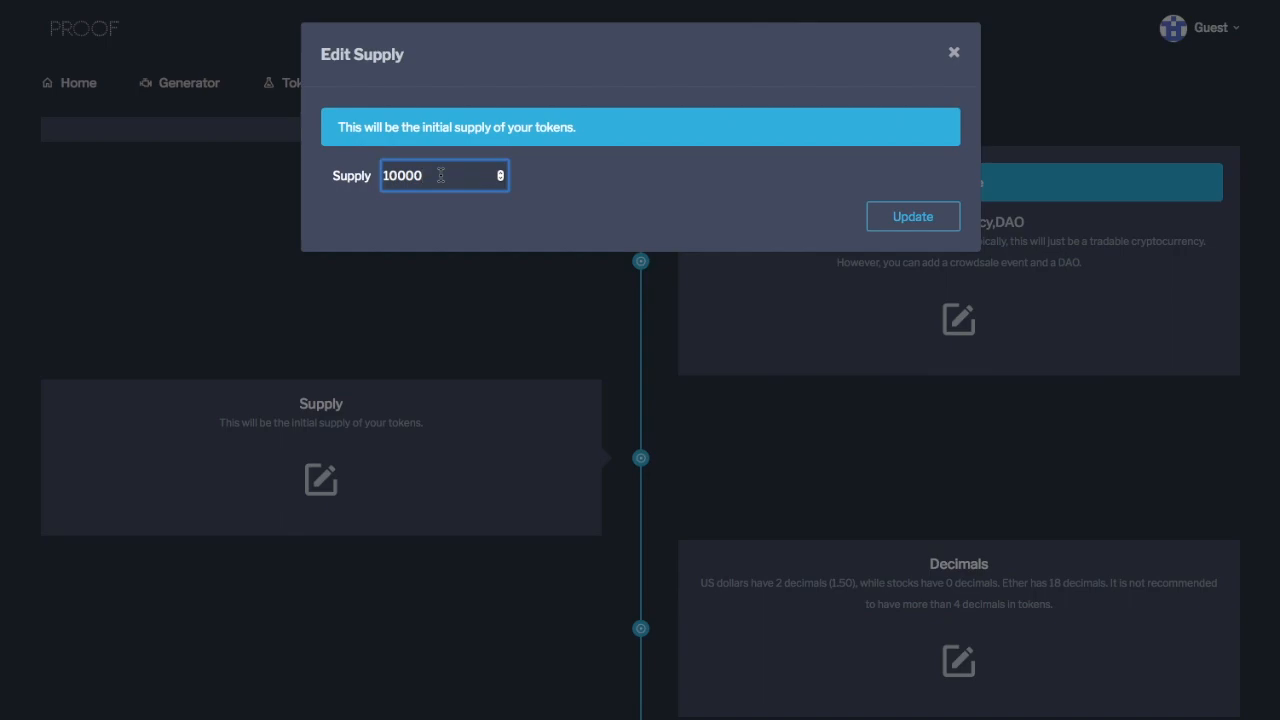
pyautogui.write('00')
pyautogui.click(913, 220)
# Set the token's decimals to 2 and save the setting.
pyautogui.scroll(-2, 879, 440)
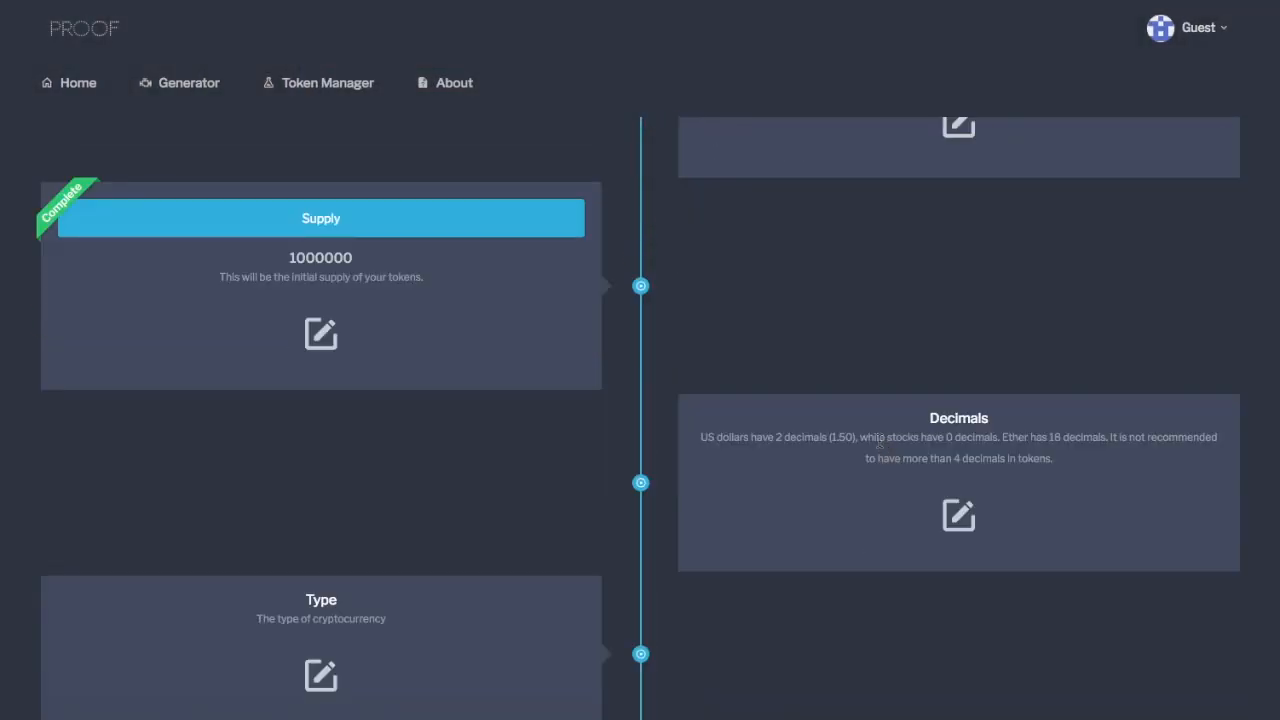
pyautogui.click(959, 519)
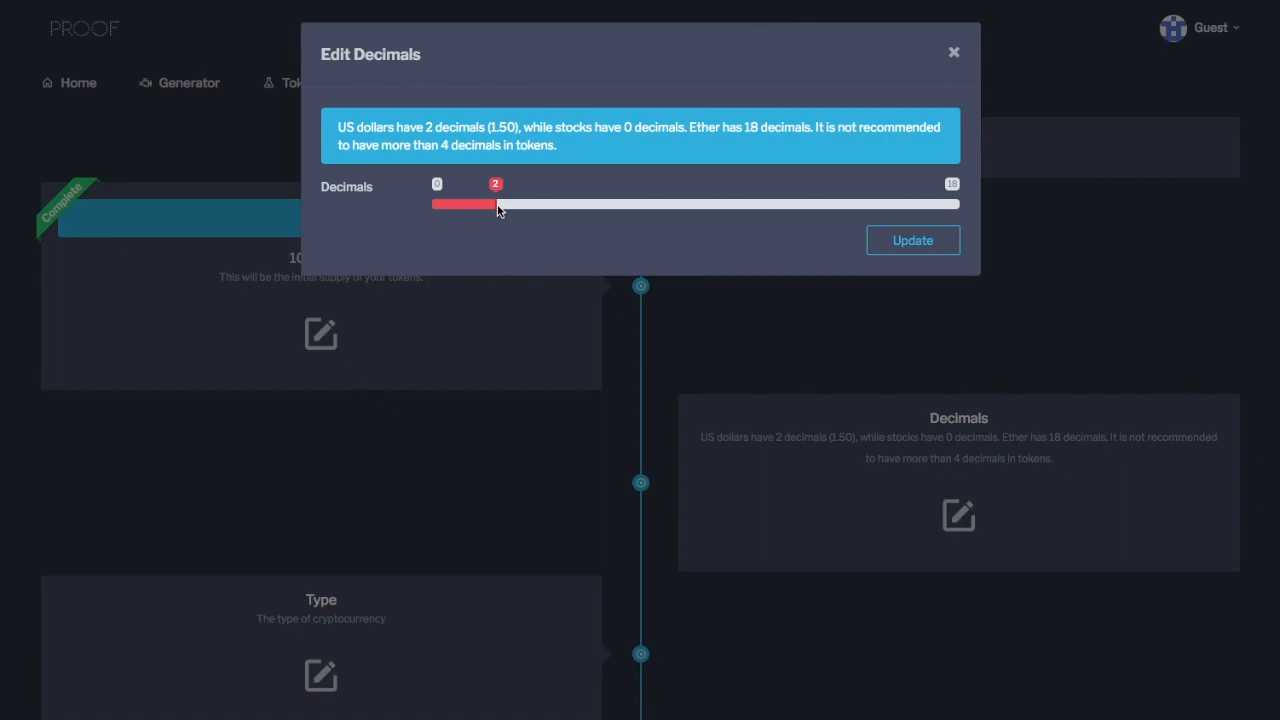
pyautogui.click(929, 240)
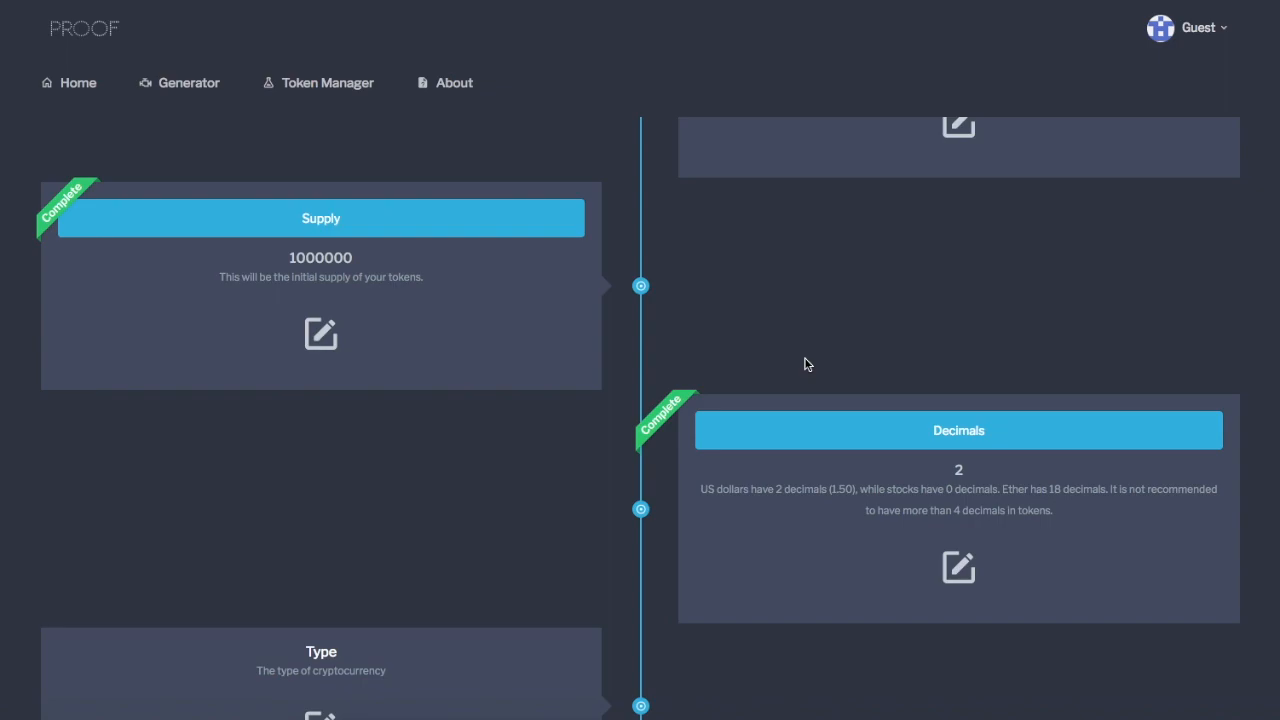
# Set the cryptocurrency type to Fan Token and save it.
pyautogui.scroll(-1, 843, 420)
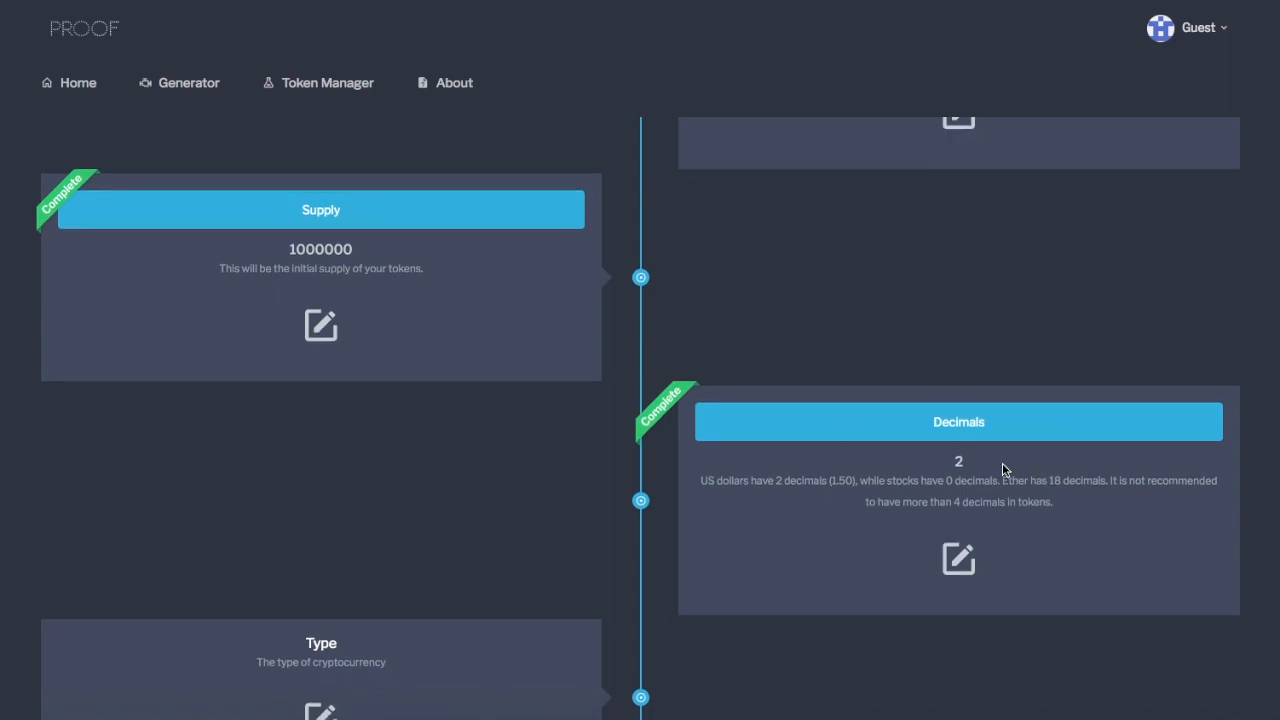
pyautogui.scroll(-2, 568, 498)
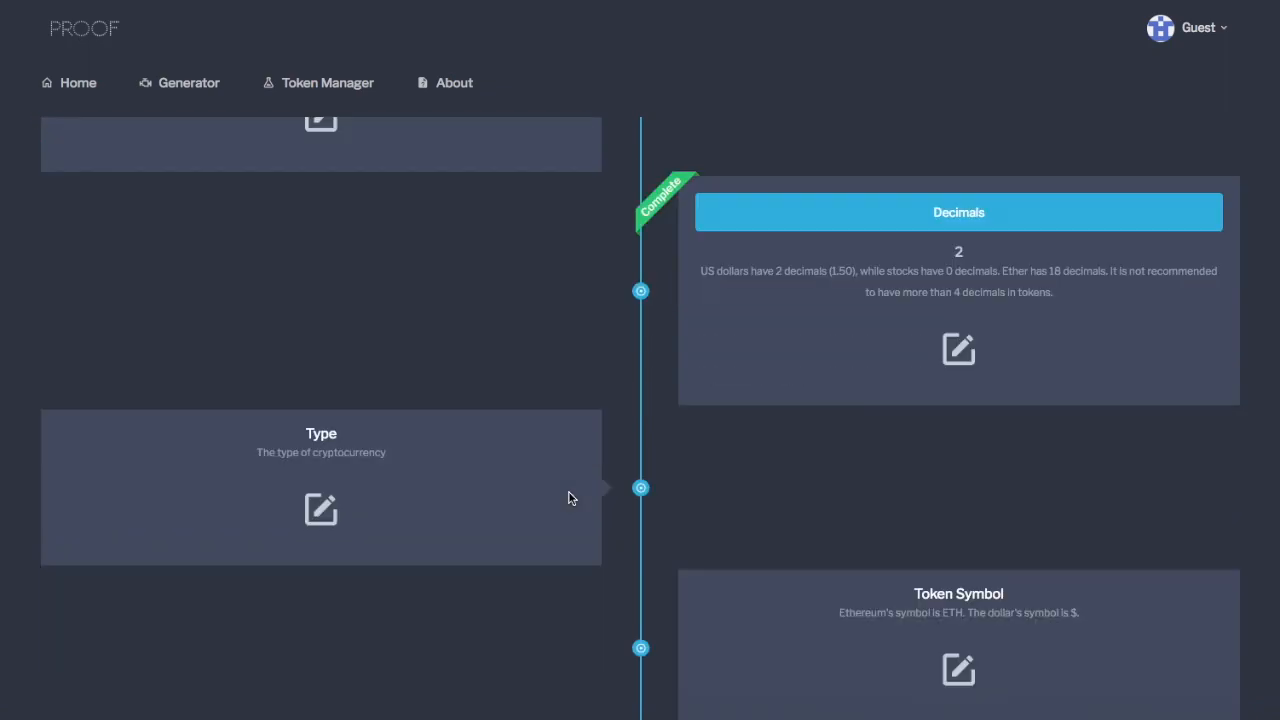
pyautogui.scroll(-1, 570, 497)
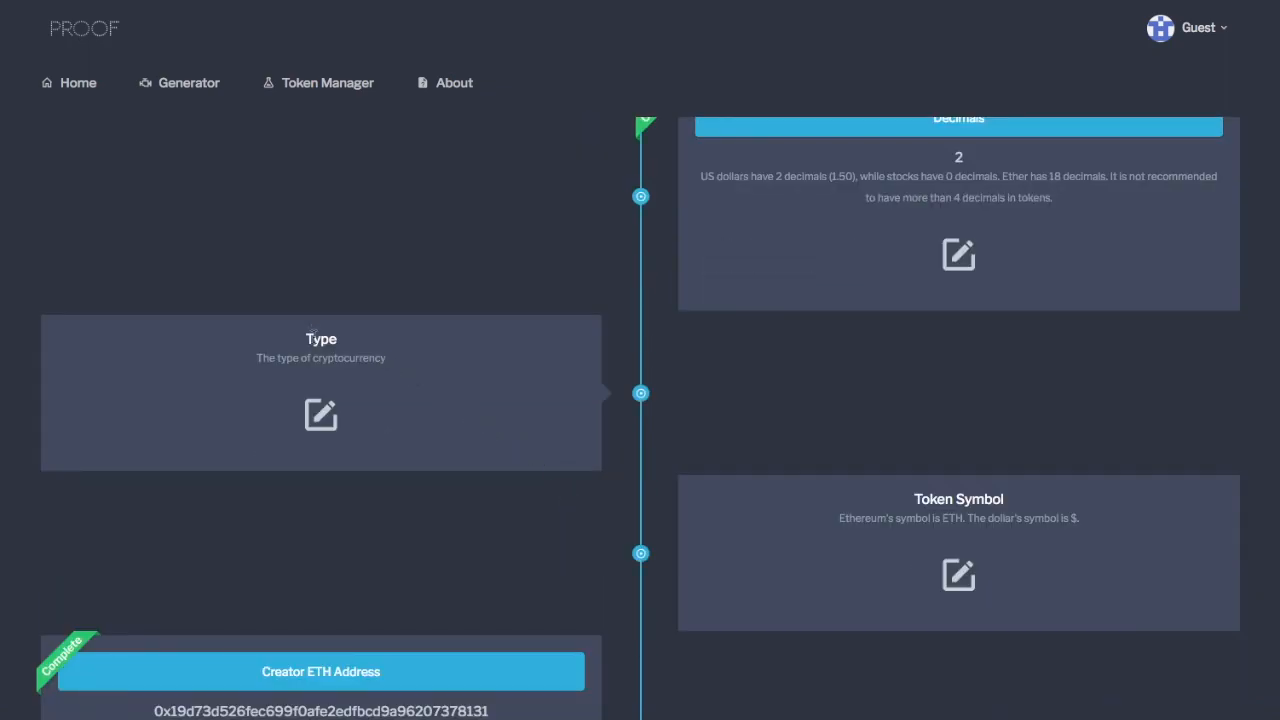
pyautogui.click(321, 416)
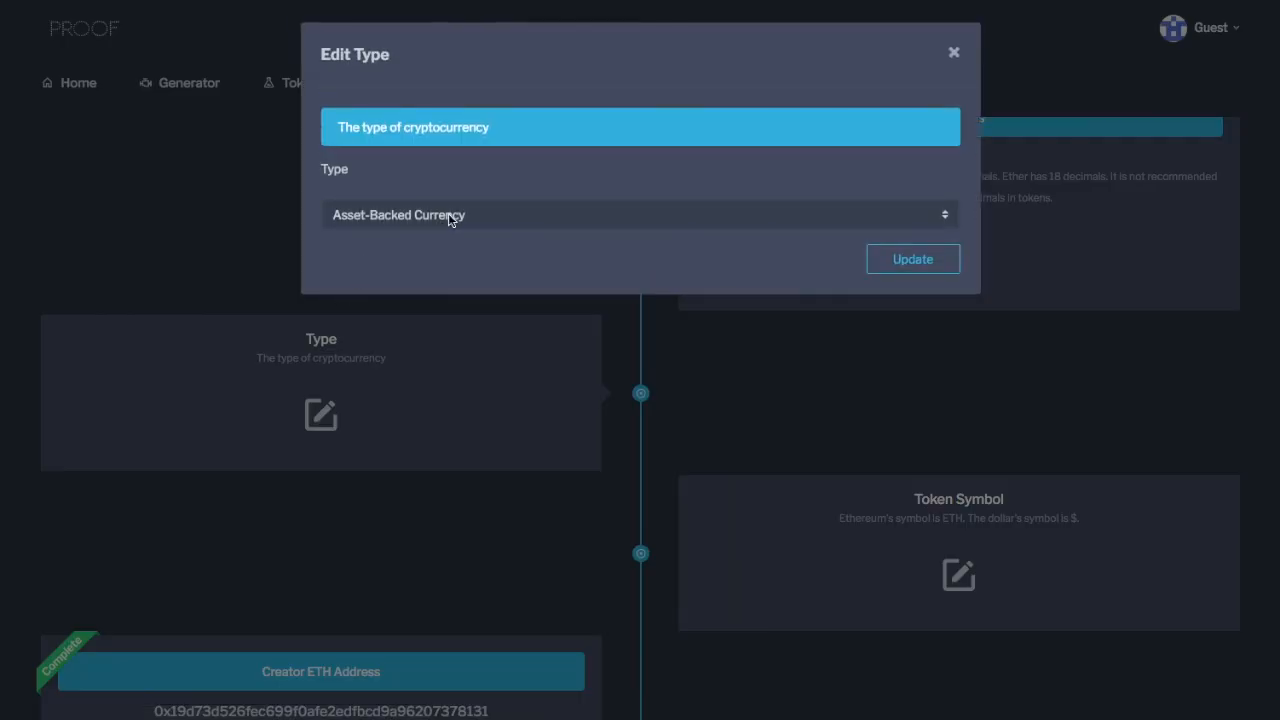
pyautogui.click(774, 215)
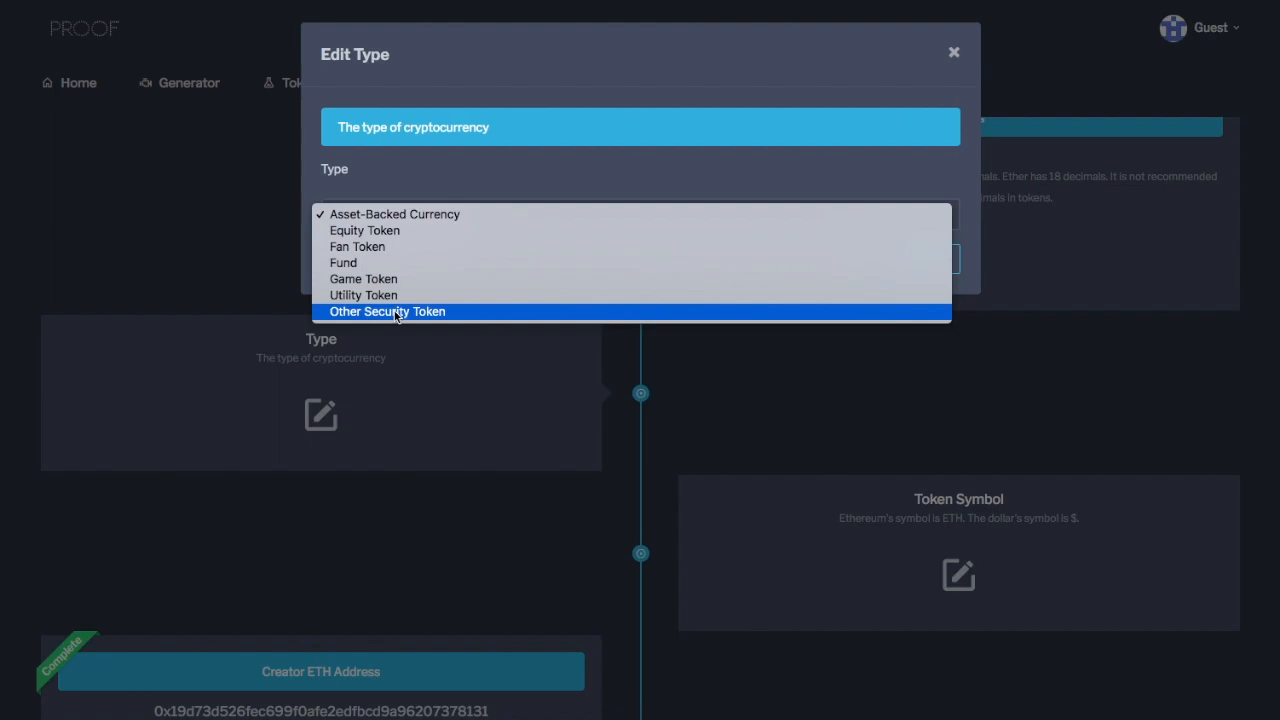
pyautogui.click(408, 247)
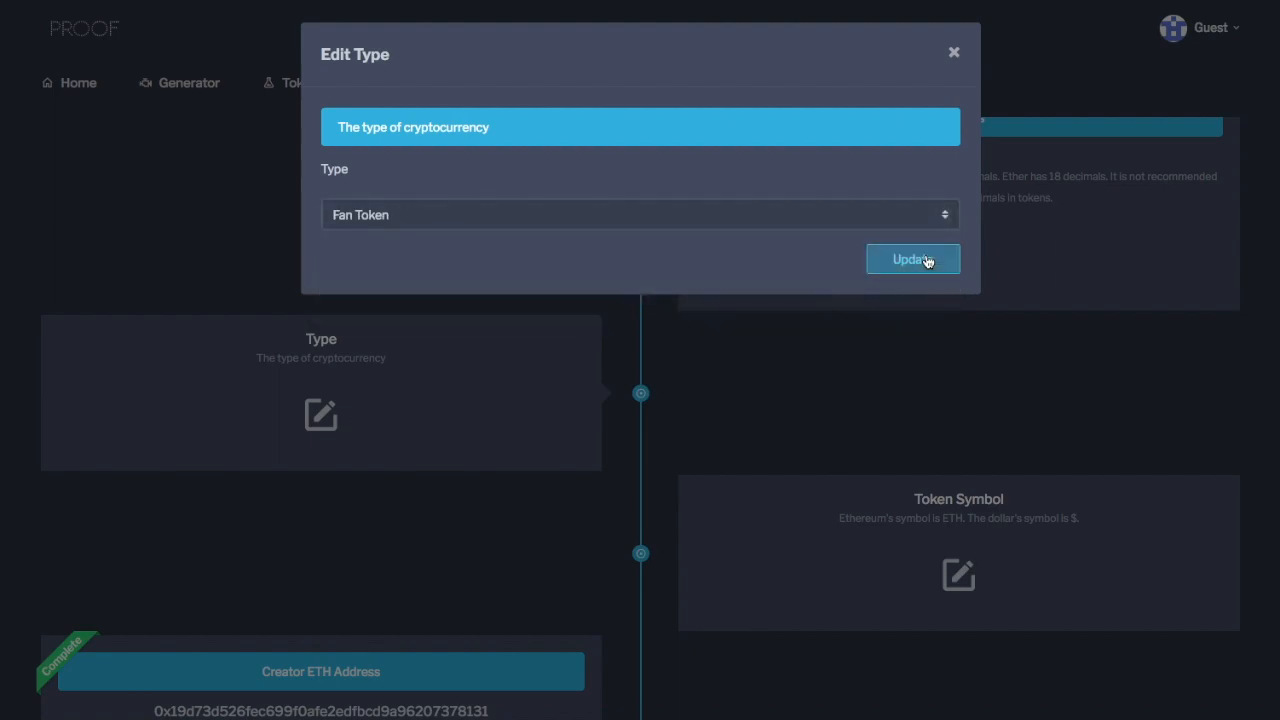
pyautogui.click(924, 262)
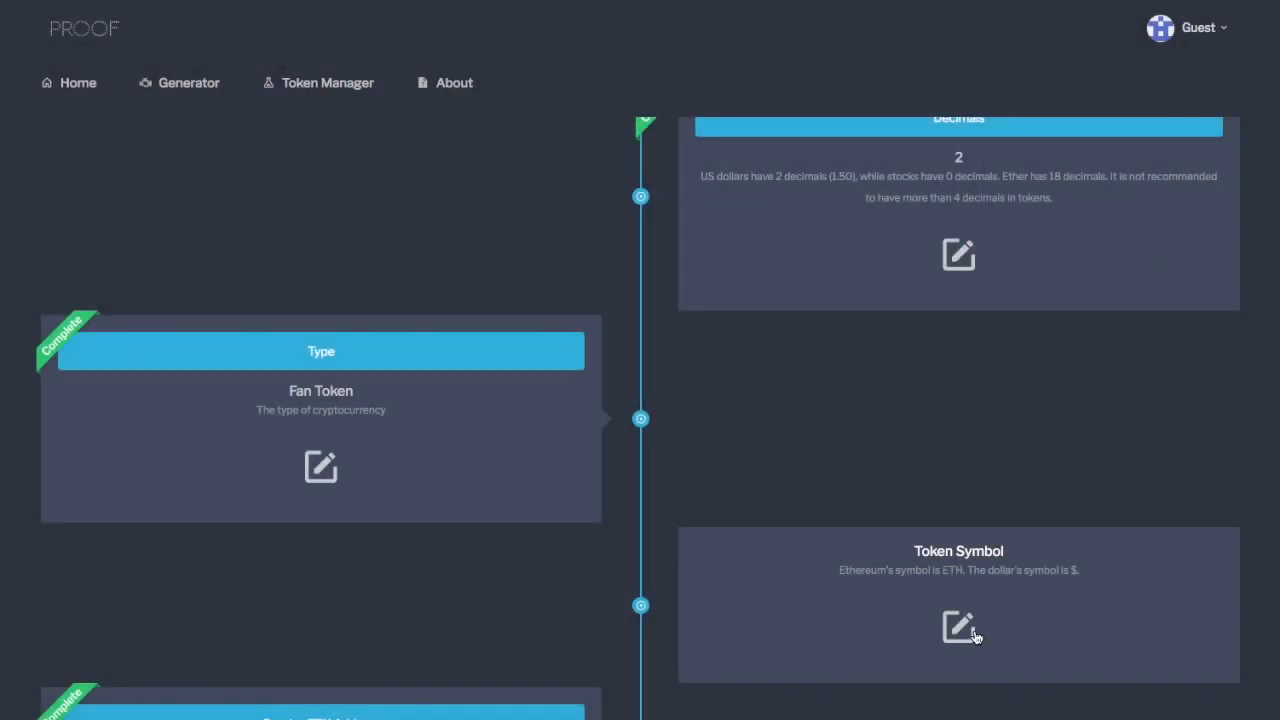
# Set the token symbol to SOC and save it.
pyautogui.click(973, 634)
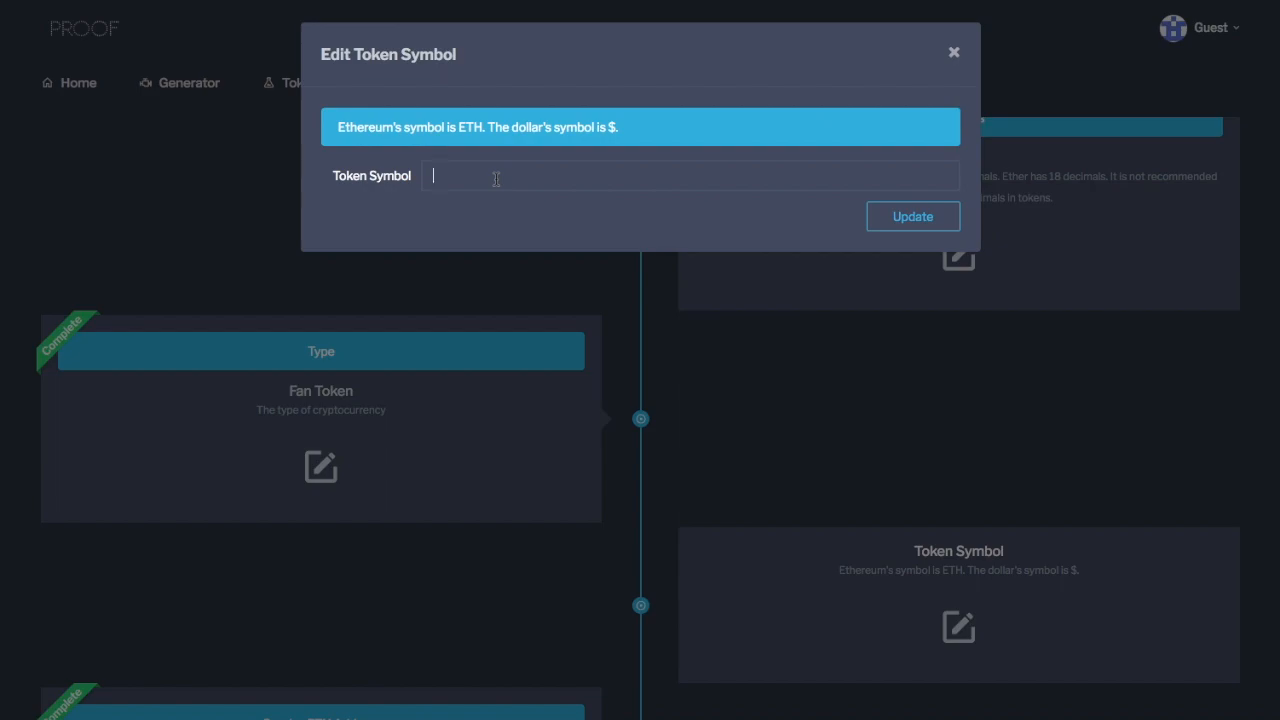
pyautogui.write('SOC')
pyautogui.moveTo(460, 124); pyautogui.dragTo(485, 126)
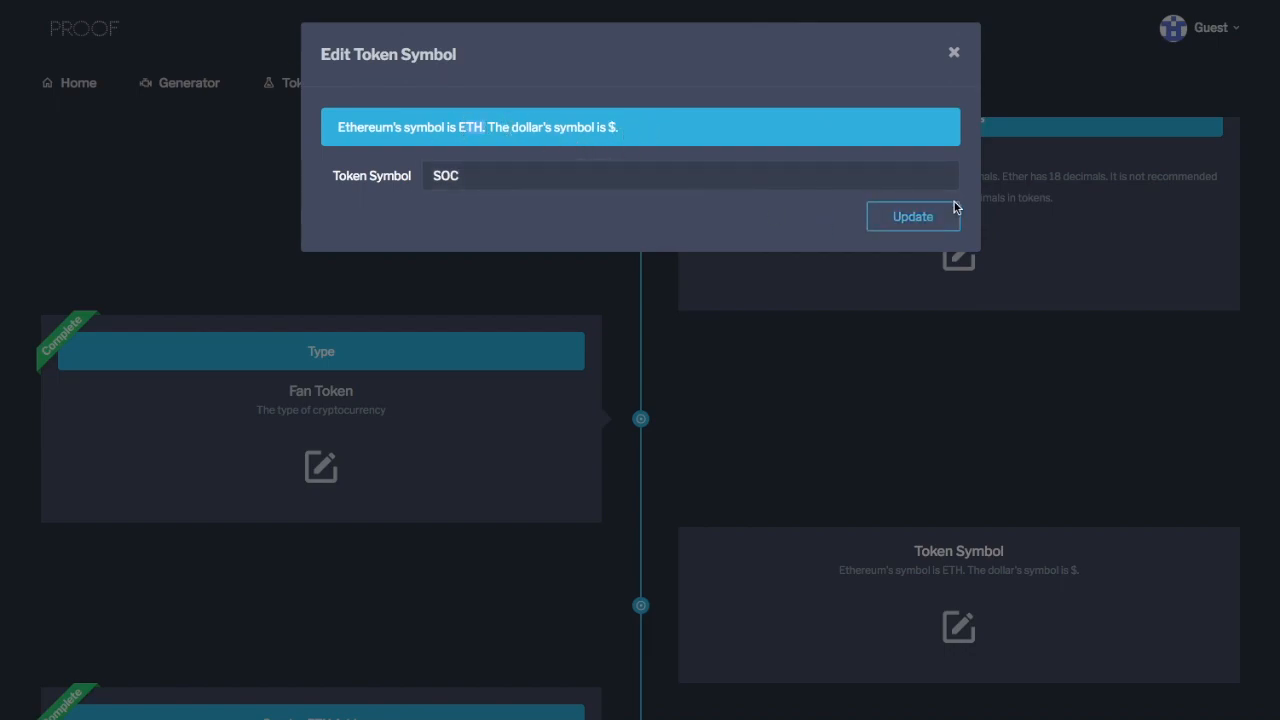
pyautogui.click(931, 218)
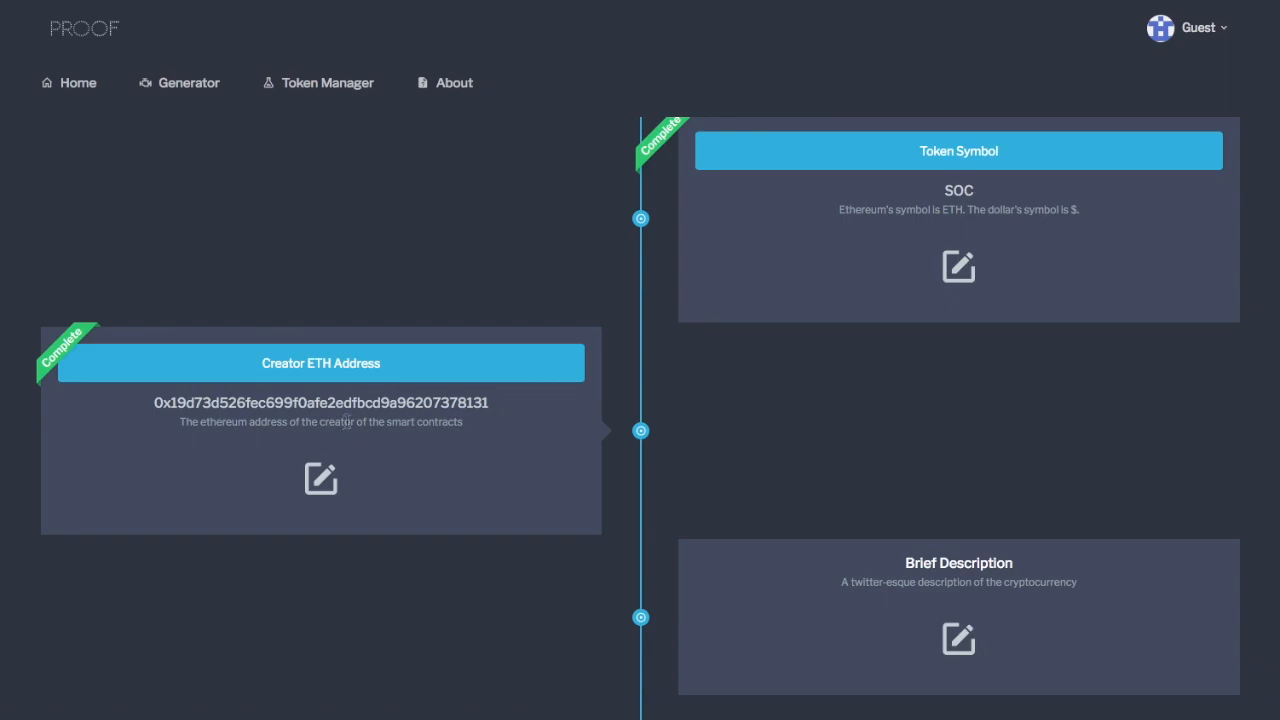
# Check the connected account and selected network in the MetaMask wallet, and close the wallet.
pyautogui.click(1213, 1)
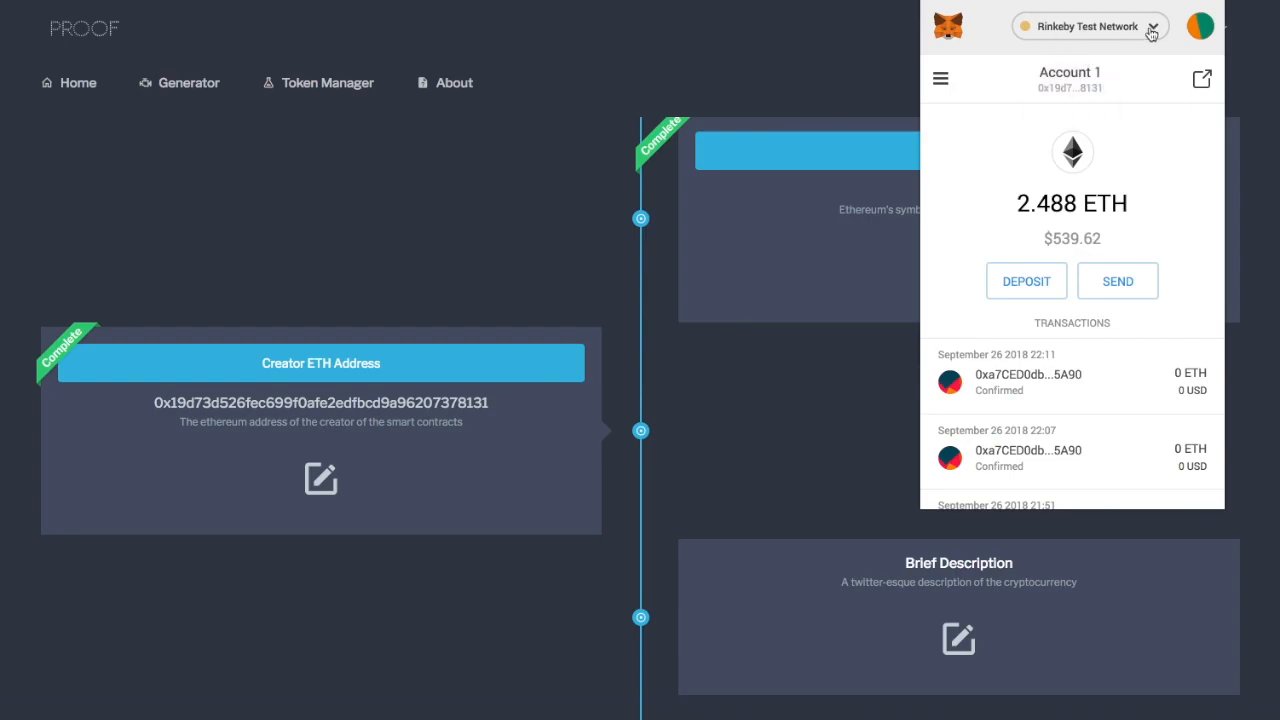
pyautogui.click(838, 405)
# Enter the brief description "SoccerCoin allows soccer fans to exchange tokens" and save it.
pyautogui.scroll(-2, 821, 426)
pyautogui.click(955, 440)
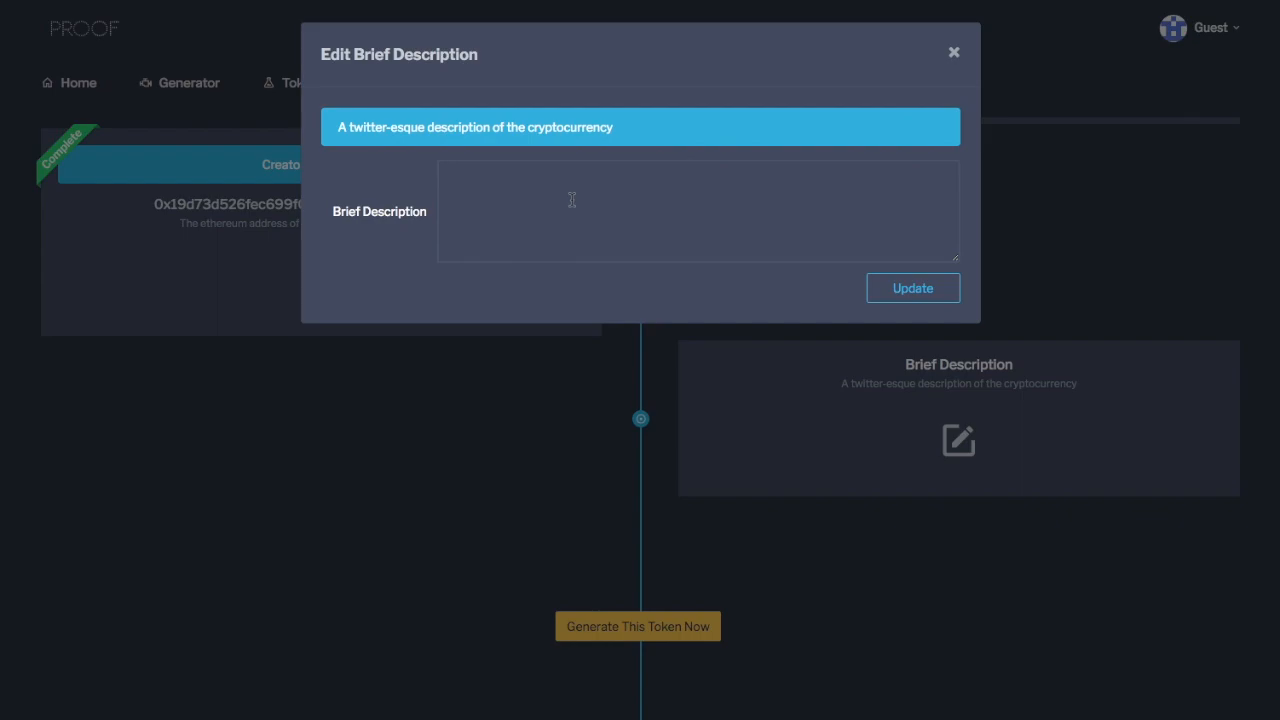
pyautogui.write('SoccerCoin allows soccer fans to exchange tokens')
pyautogui.click(945, 289)
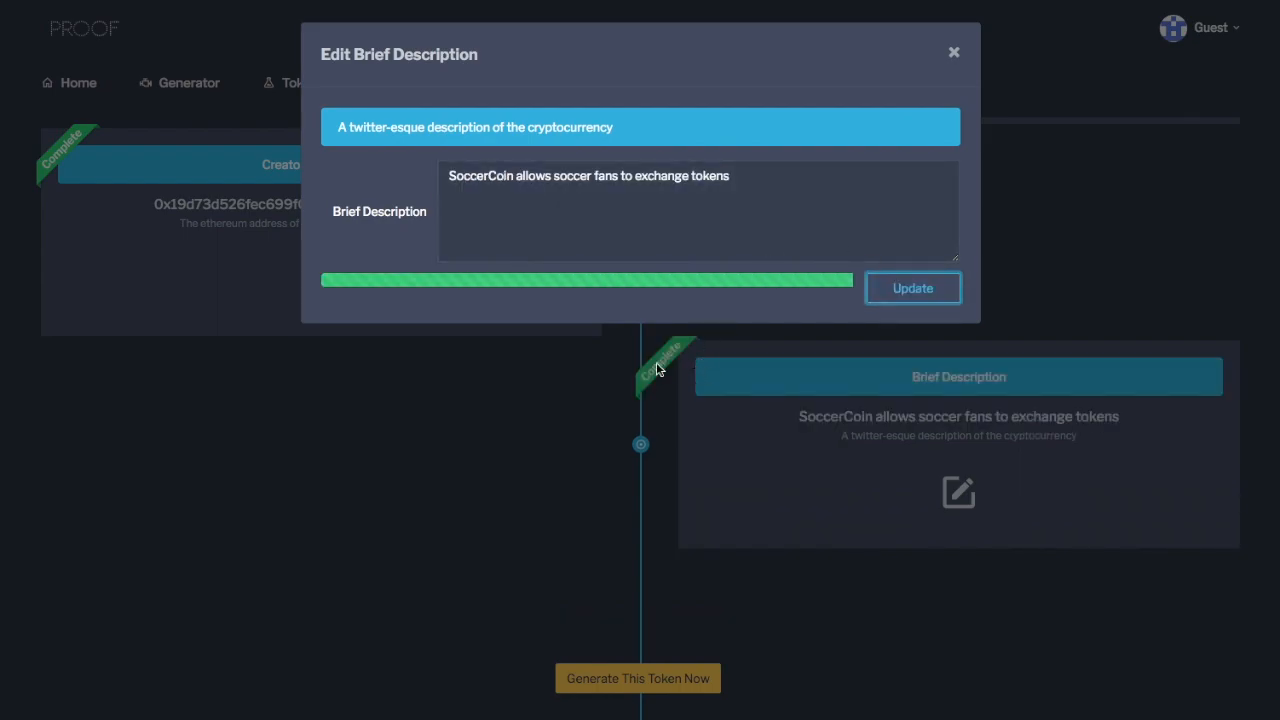
# Generate the token's smart contract from the completed settings.
pyautogui.scroll(-1, 526, 378)
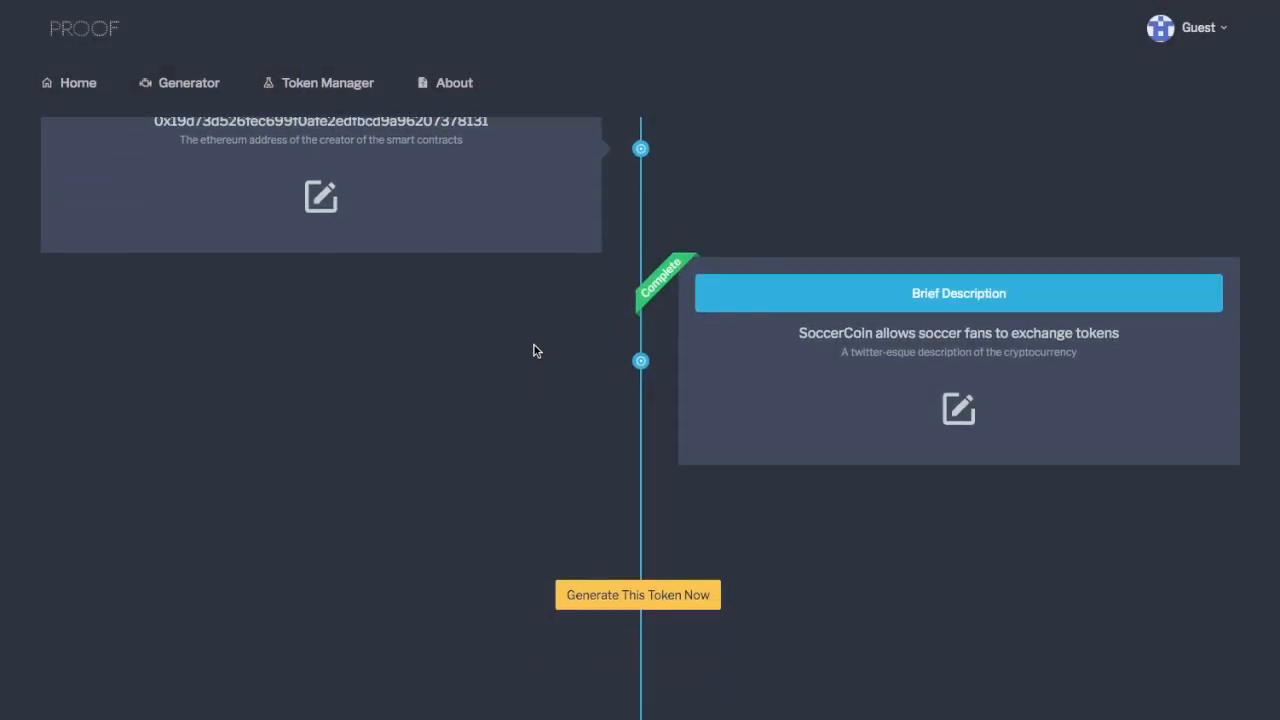
pyautogui.scroll(-1, 534, 348)
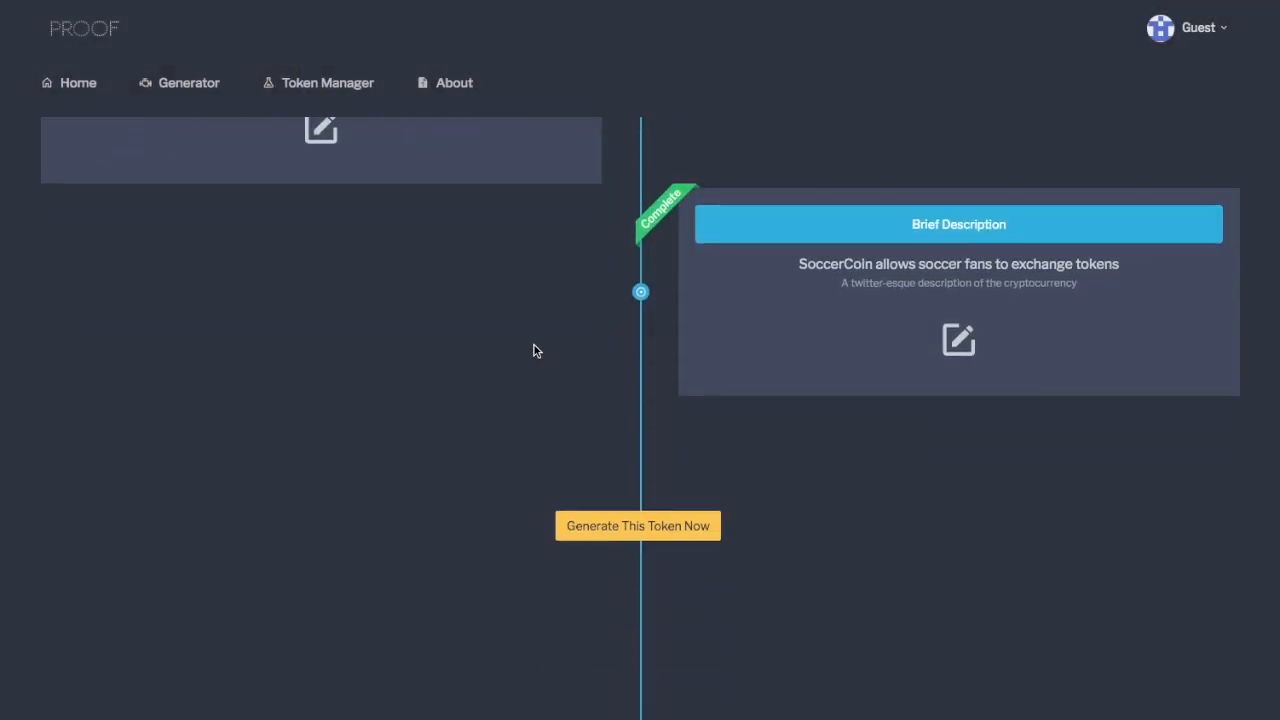
pyautogui.click(676, 536)
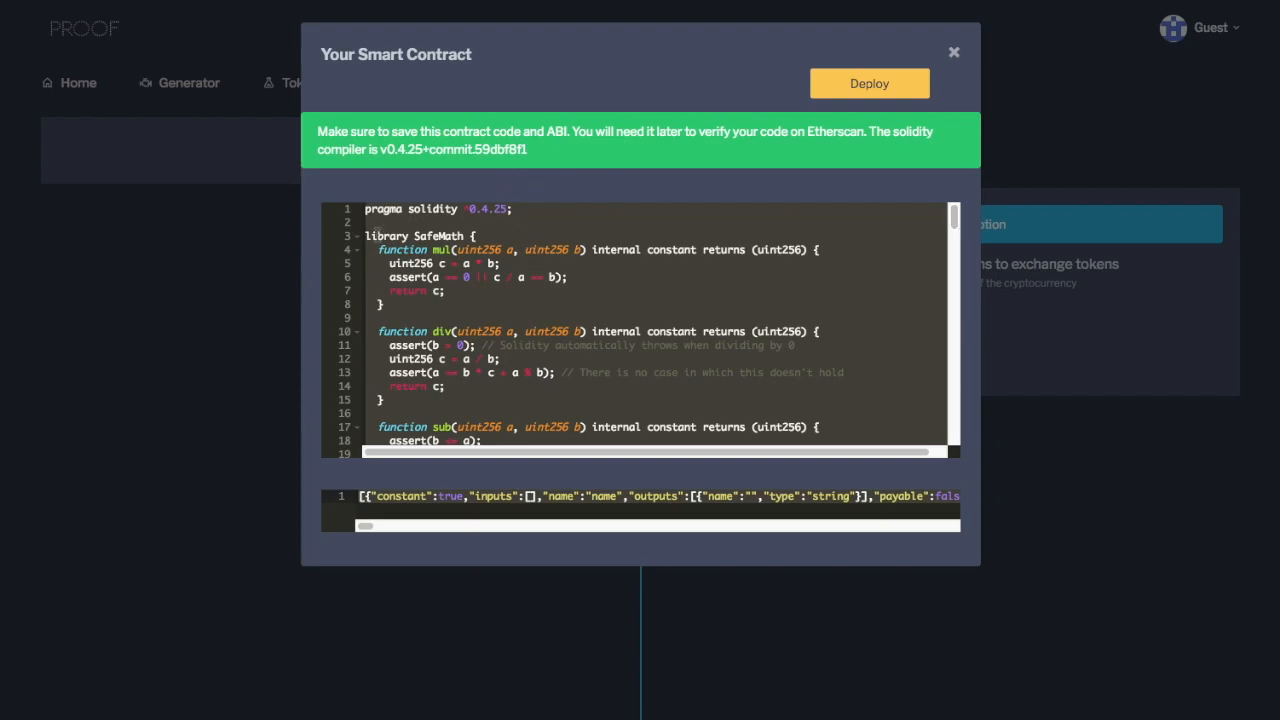
# Examine the beginning of the generated contract code, including the Solidity version line and the SafeMath library.
pyautogui.click(395, 236)
pyautogui.moveTo(366, 207); pyautogui.dragTo(532, 180)
pyautogui.moveTo(536, 241); pyautogui.dragTo(536, 264)
pyautogui.click(551, 253)
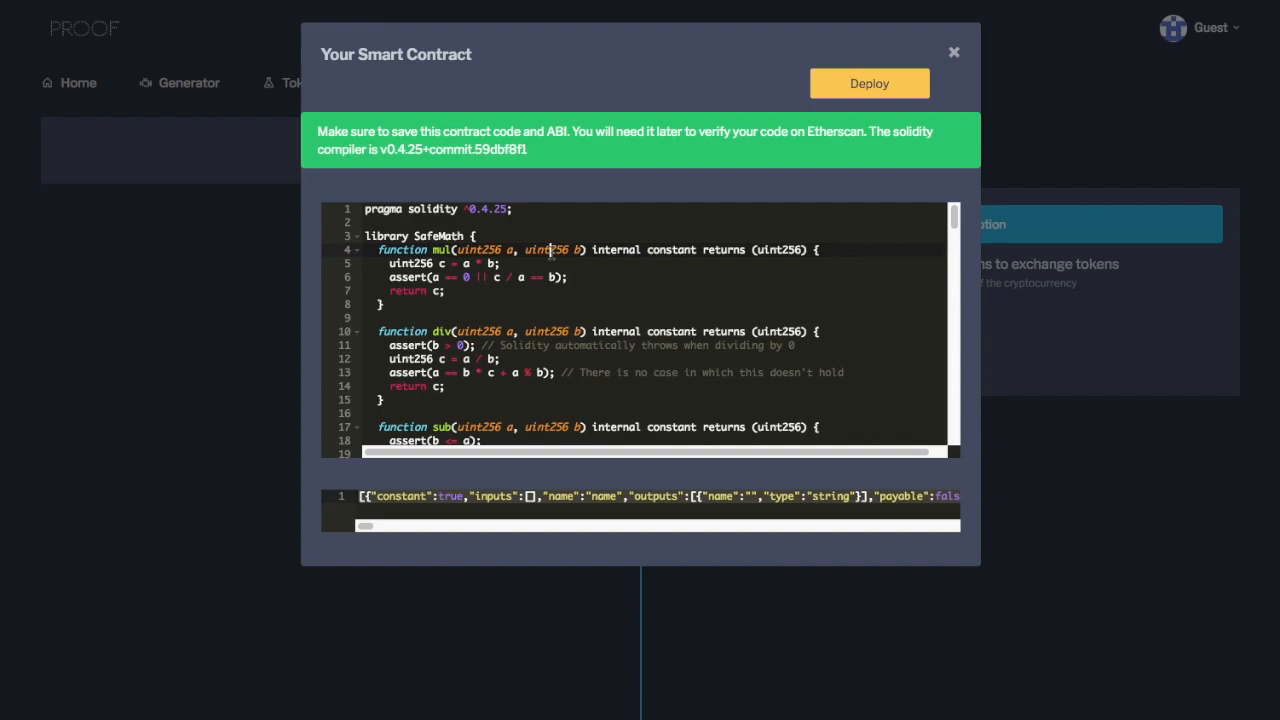
pyautogui.moveTo(365, 209); pyautogui.dragTo(555, 390)
pyautogui.click(580, 345)
pyautogui.click(562, 290)
pyautogui.moveTo(406, 209); pyautogui.dragTo(560, 208)
pyautogui.click(578, 261)
pyautogui.press('Down')
pyautogui.press('Down')
pyautogui.click(381, 225)
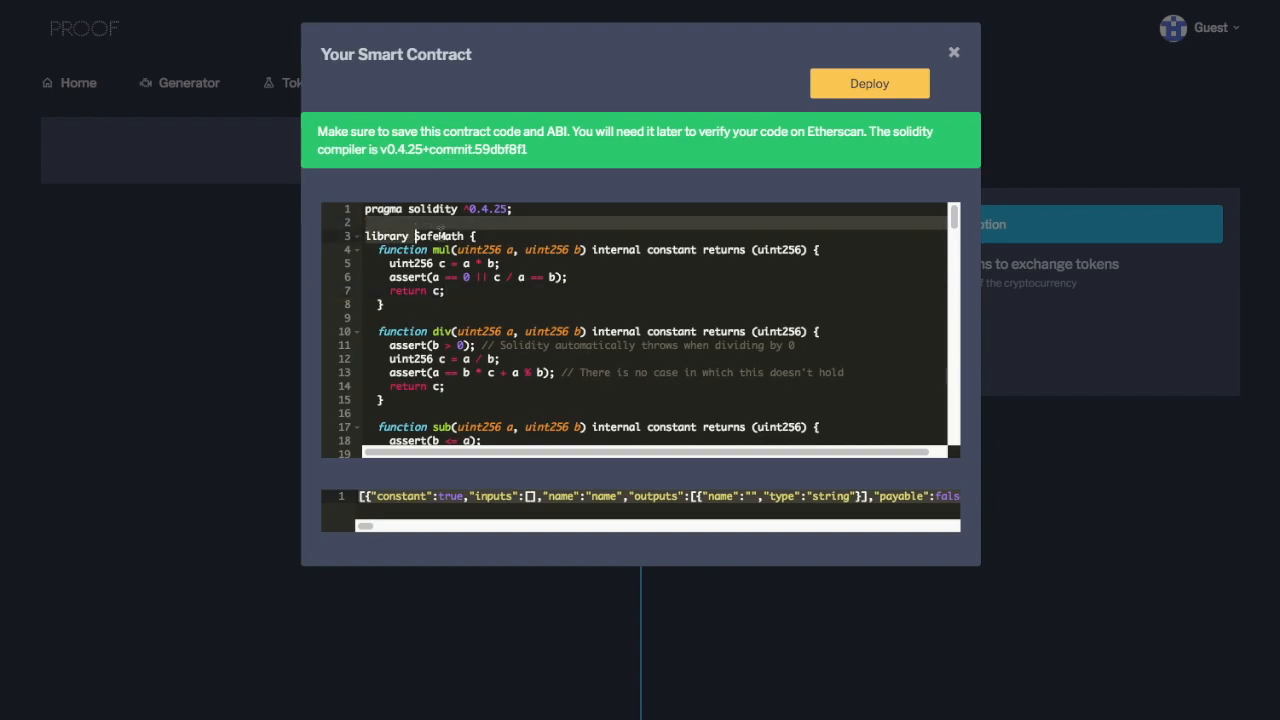
pyautogui.click(499, 250)
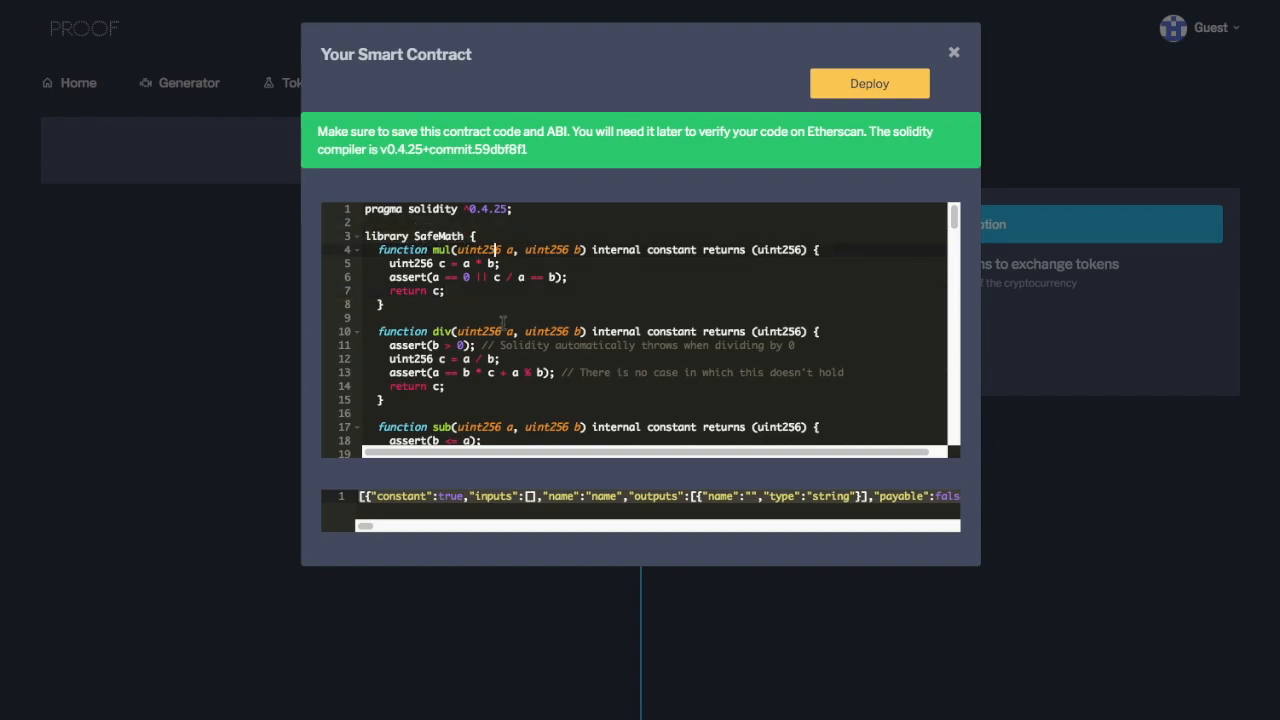
# Examine the variable declarations of the ERC20 token contract in the generated code, highlighting the token name line.
pyautogui.scroll(-5, 503, 323)
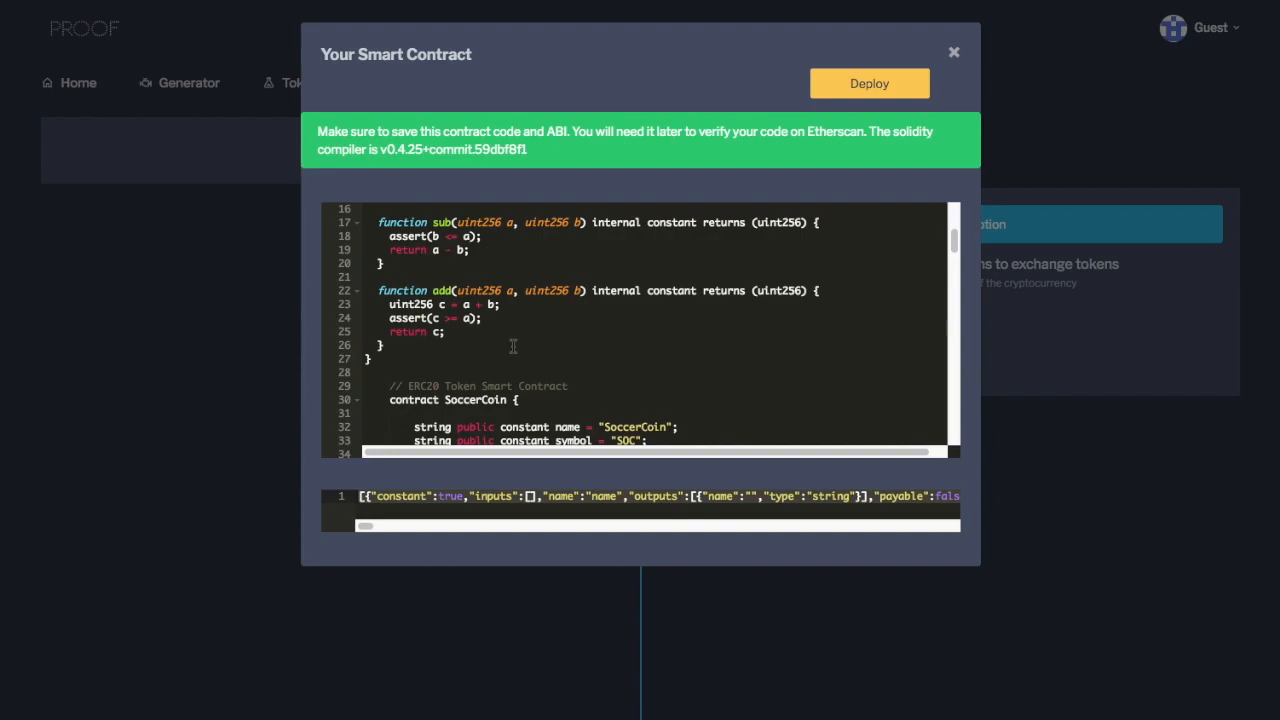
pyautogui.scroll(-3, 531, 358)
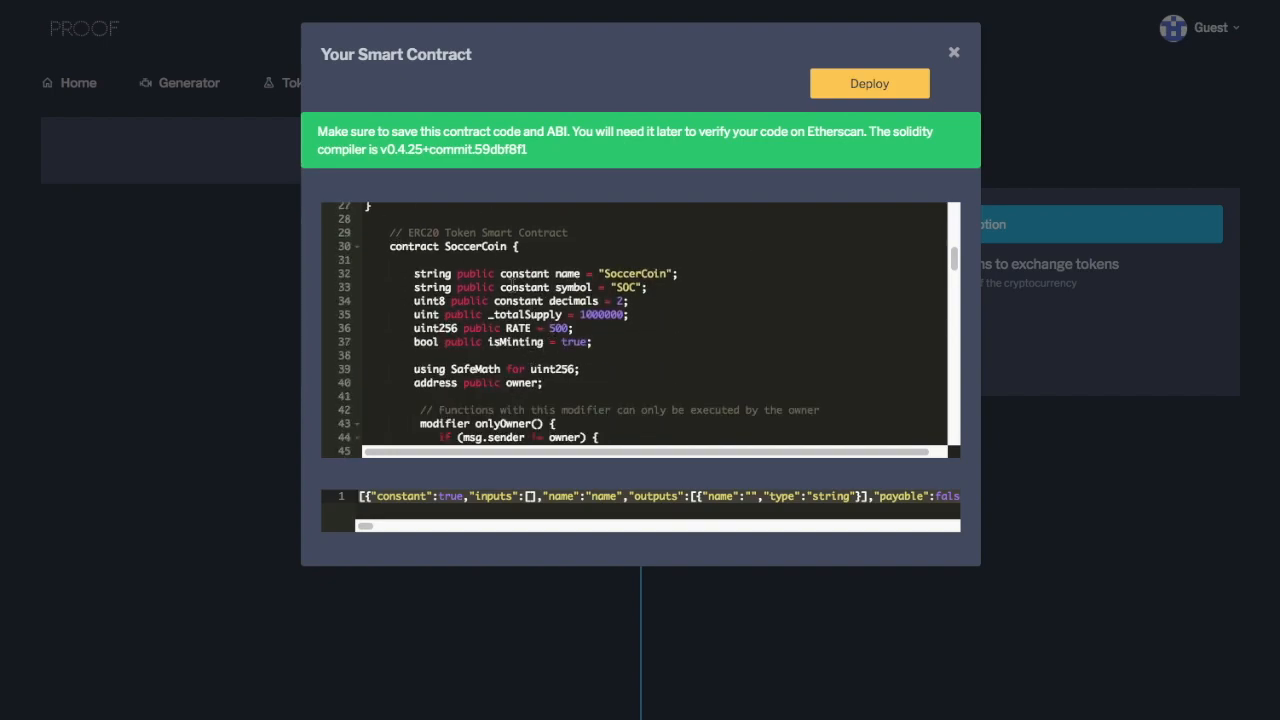
pyautogui.scroll(-2, 528, 345)
pyautogui.scroll(1, 528, 343)
pyautogui.click(604, 301)
pyautogui.moveTo(408, 277); pyautogui.dragTo(715, 277)
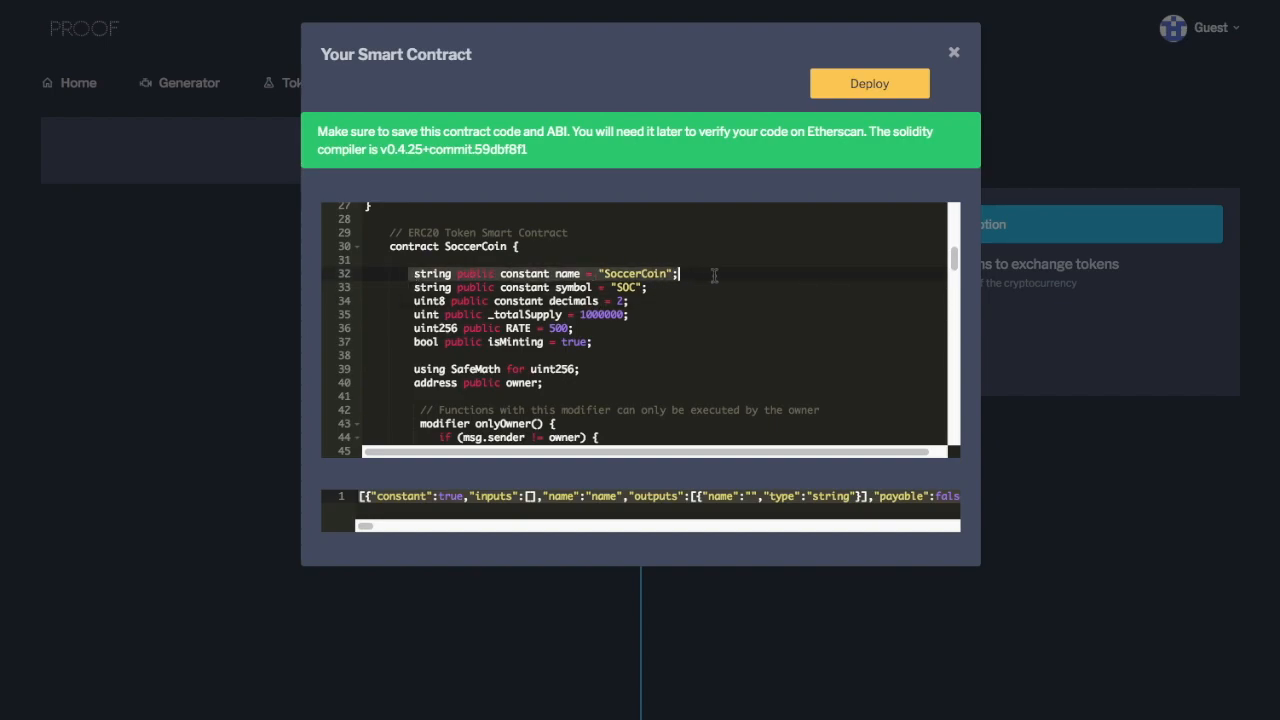
# Examine the remaining token declarations, highlighting the symbol, decimals, total supply, rate and isMinting lines in turn.
pyautogui.click(592, 328)
pyautogui.moveTo(407, 288); pyautogui.dragTo(701, 290)
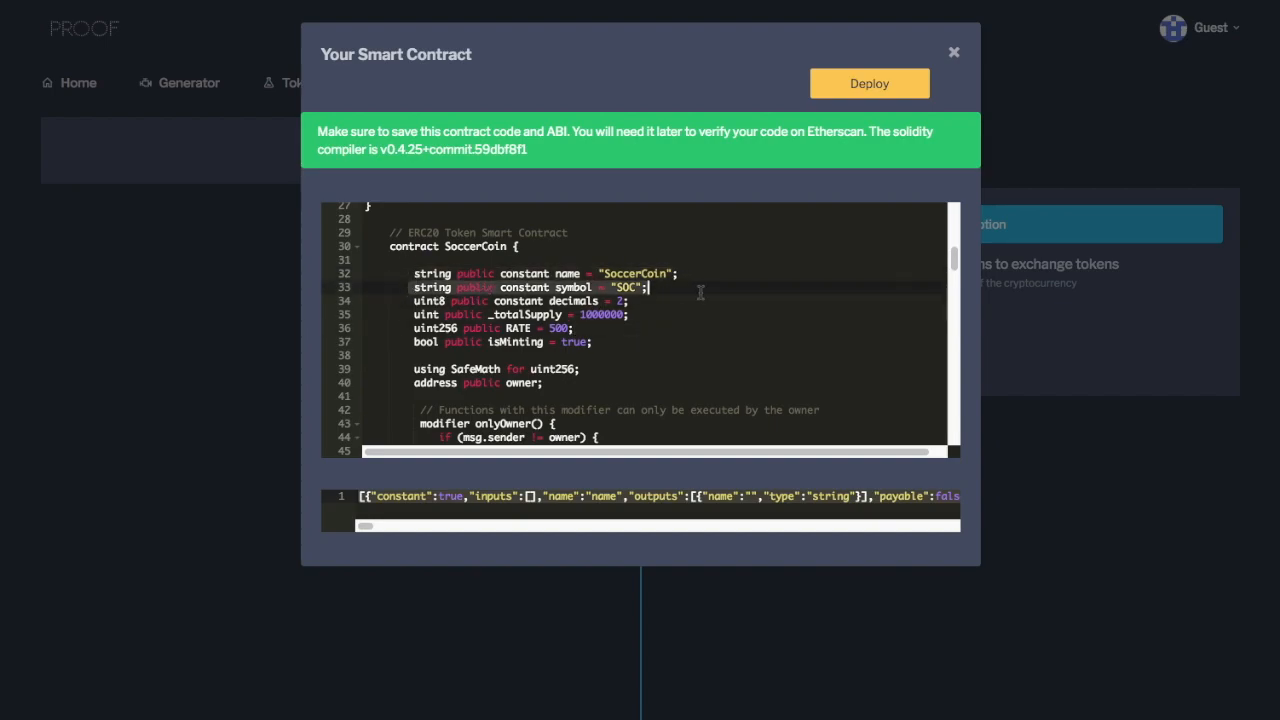
pyautogui.click(410, 301)
pyautogui.moveTo(410, 301); pyautogui.dragTo(676, 305)
pyautogui.moveTo(414, 314); pyautogui.dragTo(666, 318)
pyautogui.moveTo(413, 329); pyautogui.dragTo(596, 330)
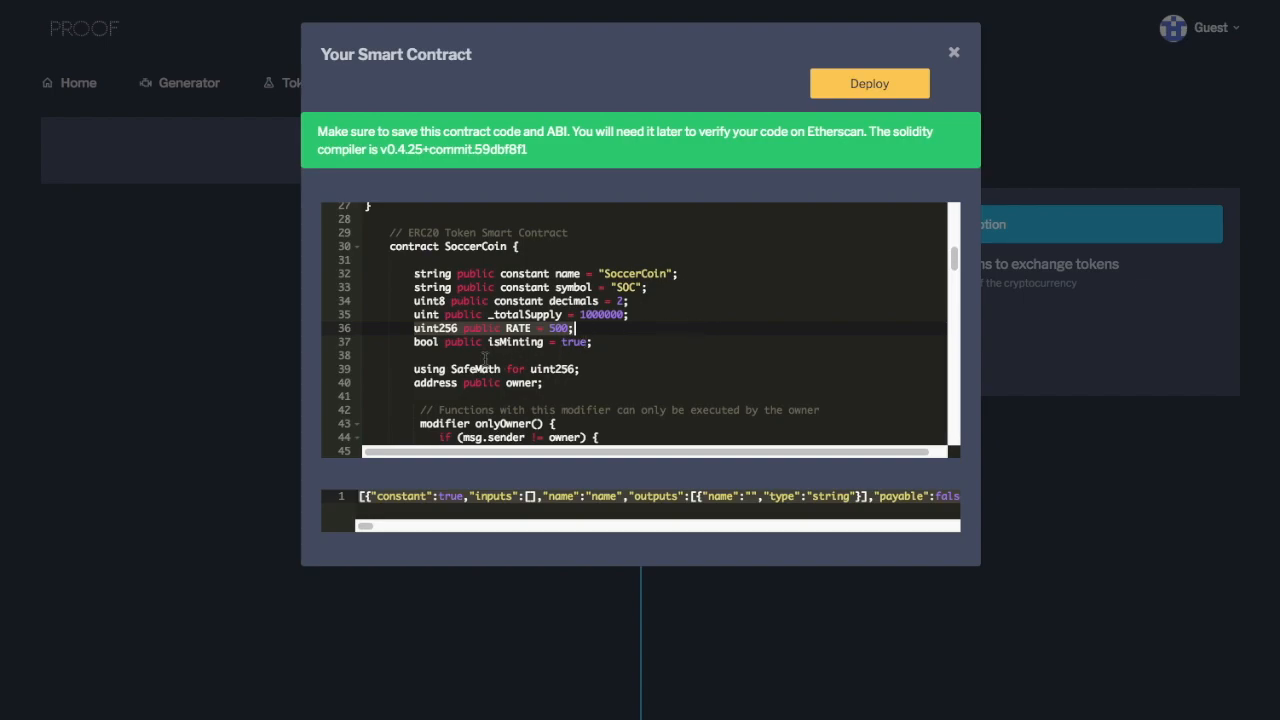
pyautogui.click(415, 343)
pyautogui.moveTo(415, 343); pyautogui.dragTo(612, 344)
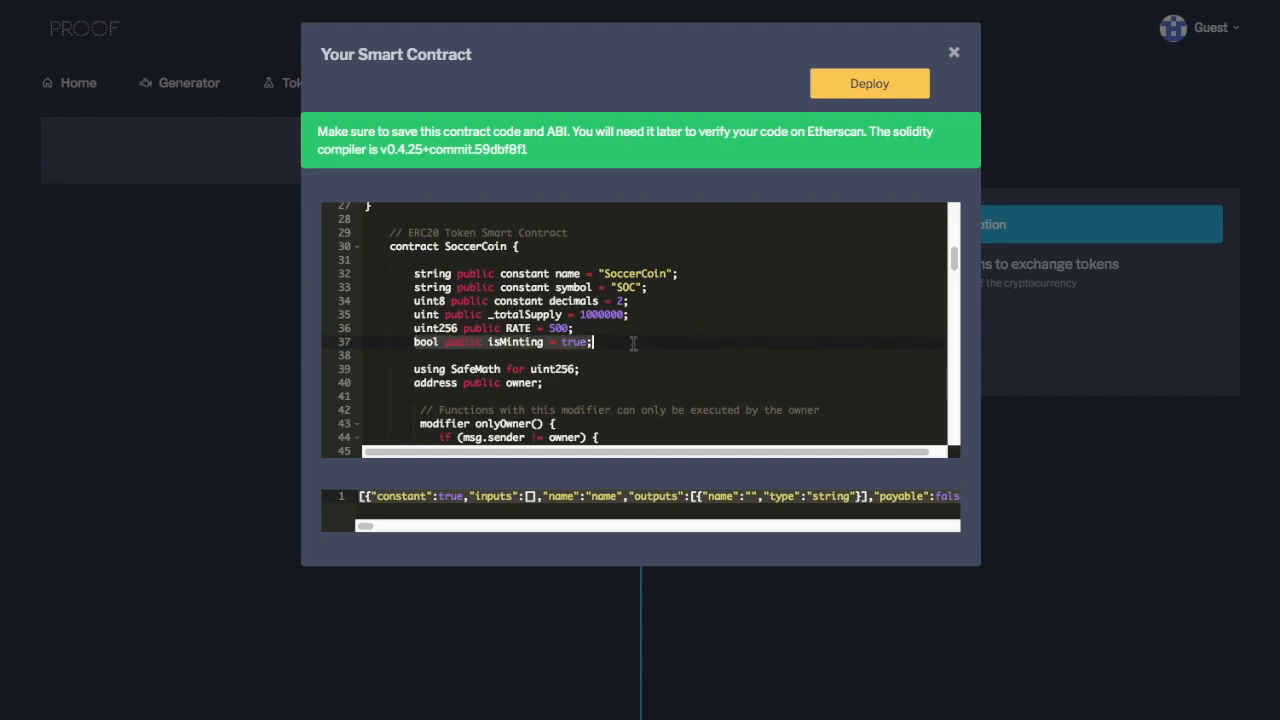
pyautogui.click(634, 344)
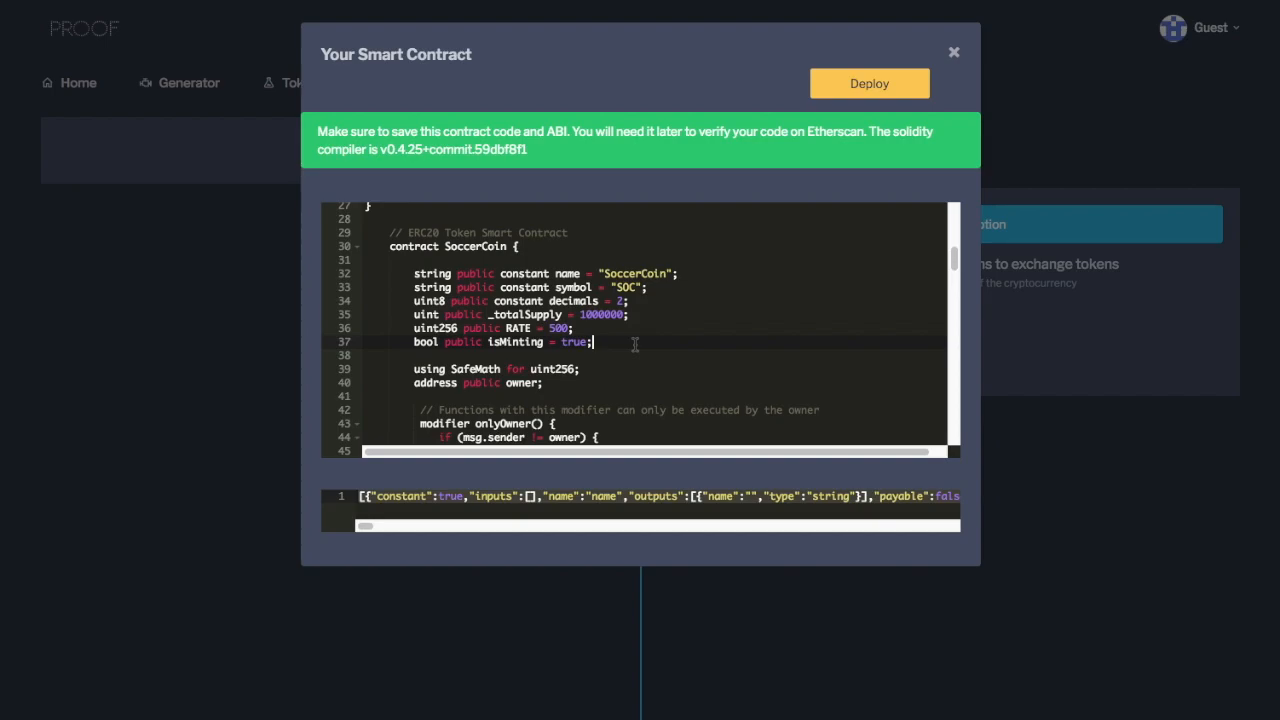
# Examine the onlyOwner modifier by highlighting its opening lines, and briefly open and close the wallet extension.
pyautogui.scroll(-5, 634, 342)
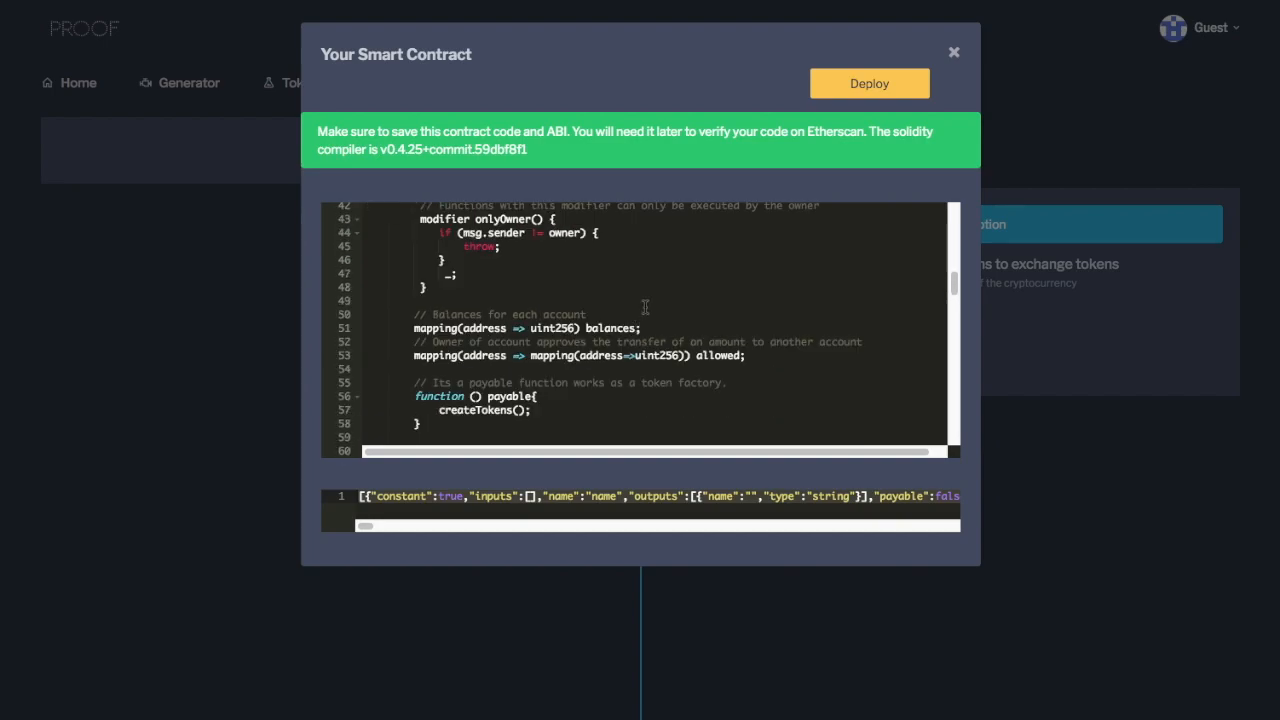
pyautogui.tripleClick(412, 219)
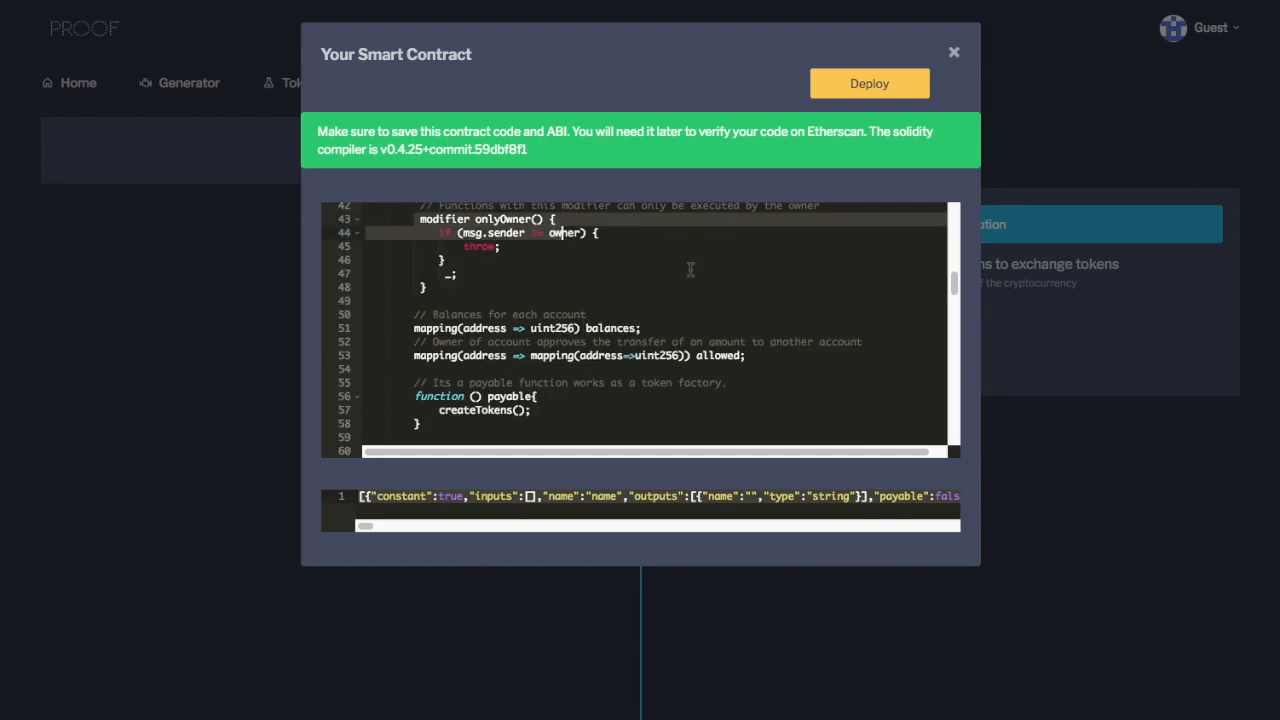
pyautogui.click(1172, 3)
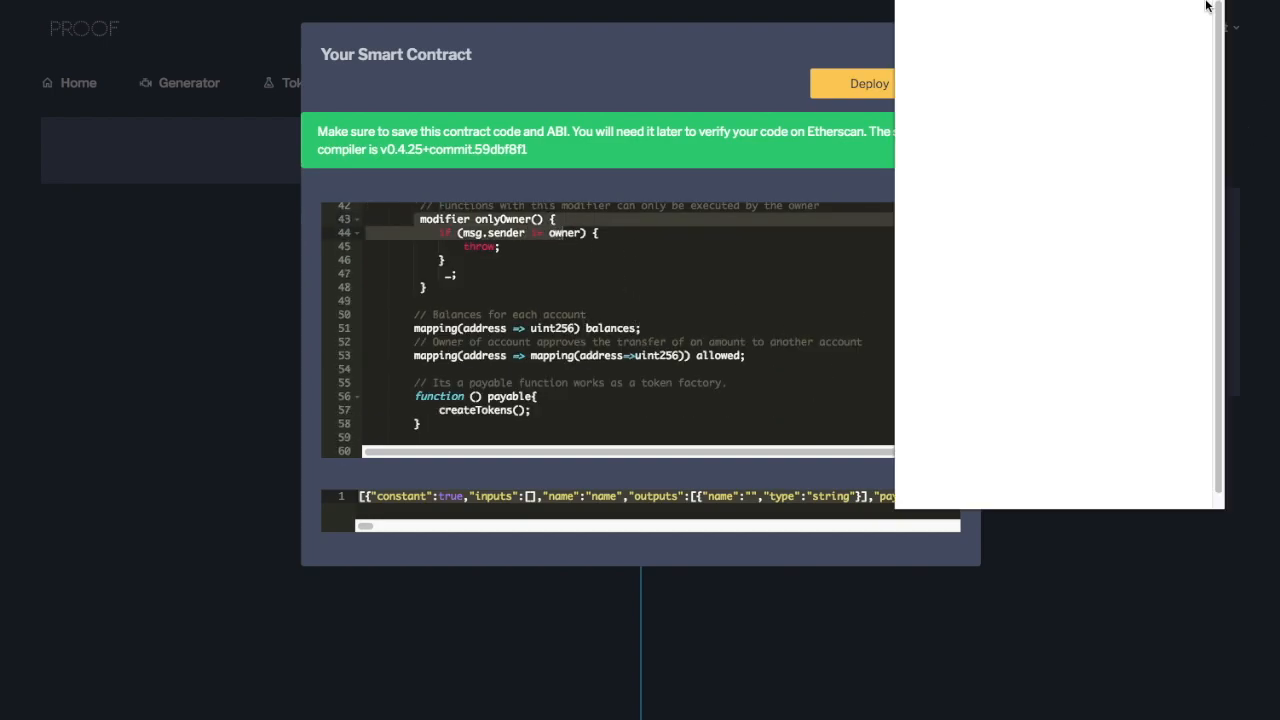
pyautogui.click(682, 274)
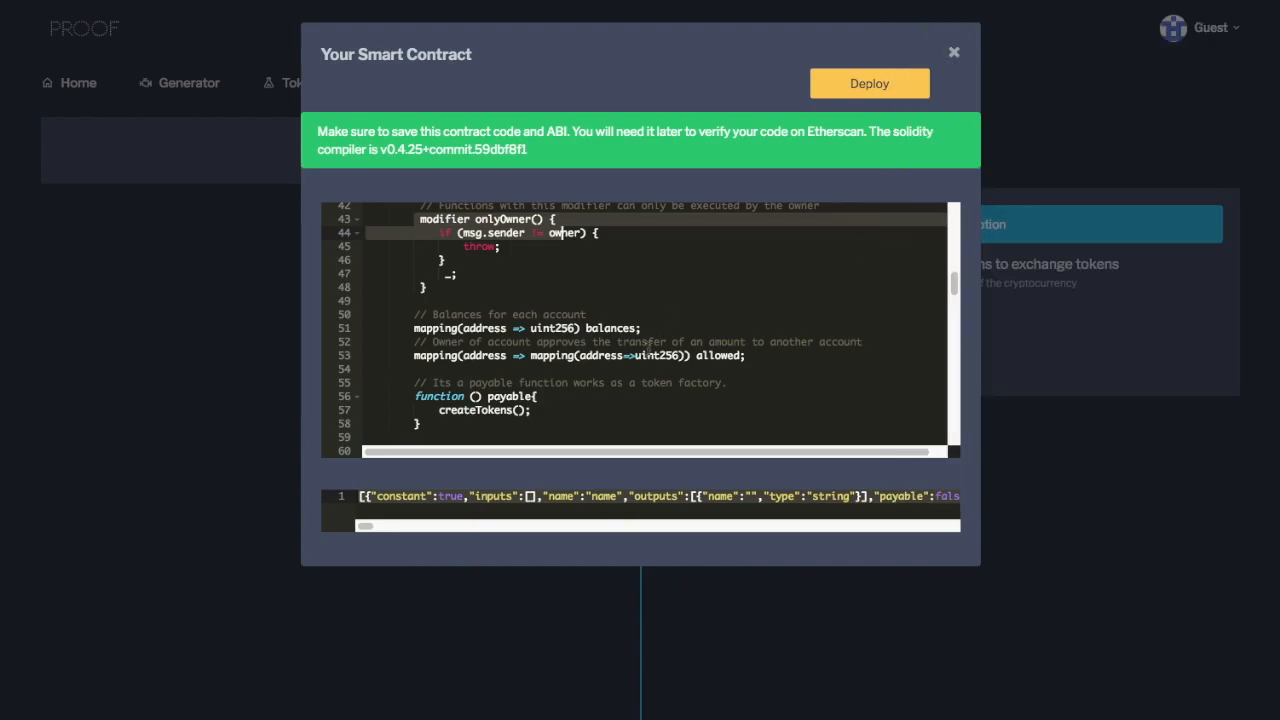
# Examine the payable token factory function in the contract code, highlighting its whole block.
pyautogui.scroll(-5, 648, 348)
pyautogui.scroll(3, 480, 305)
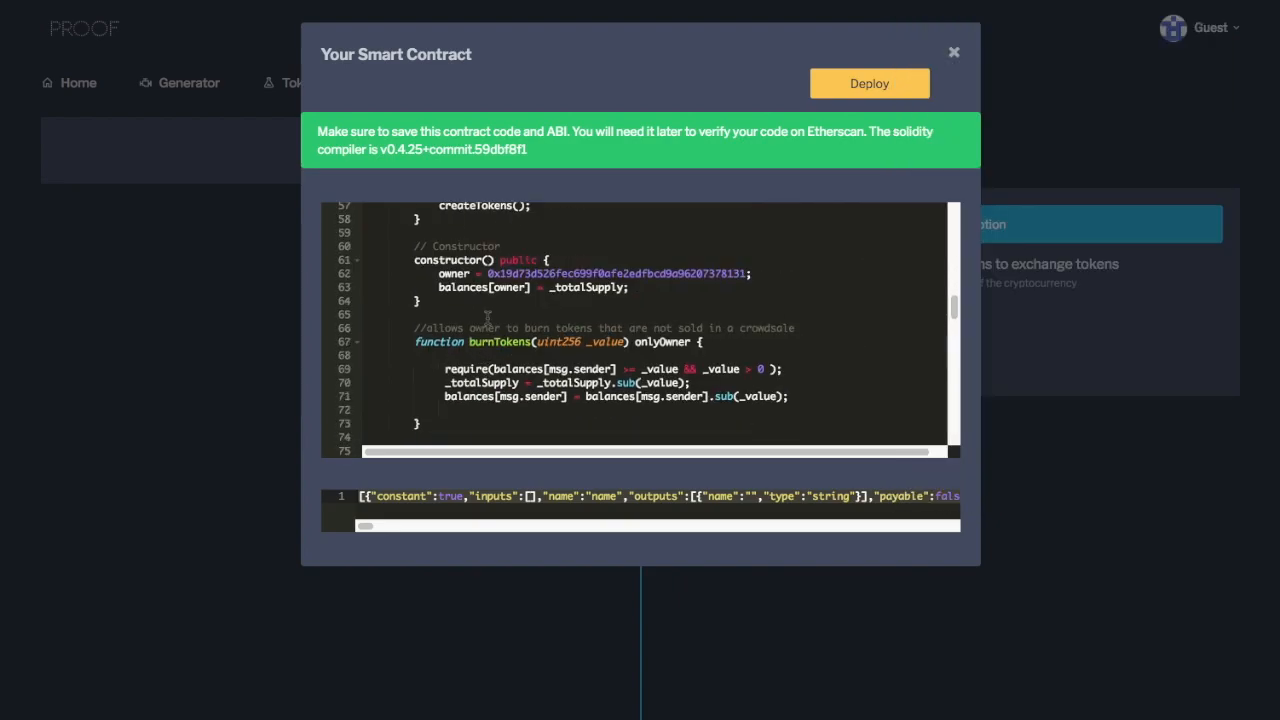
pyautogui.scroll(-2, 494, 318)
pyautogui.scroll(2, 494, 318)
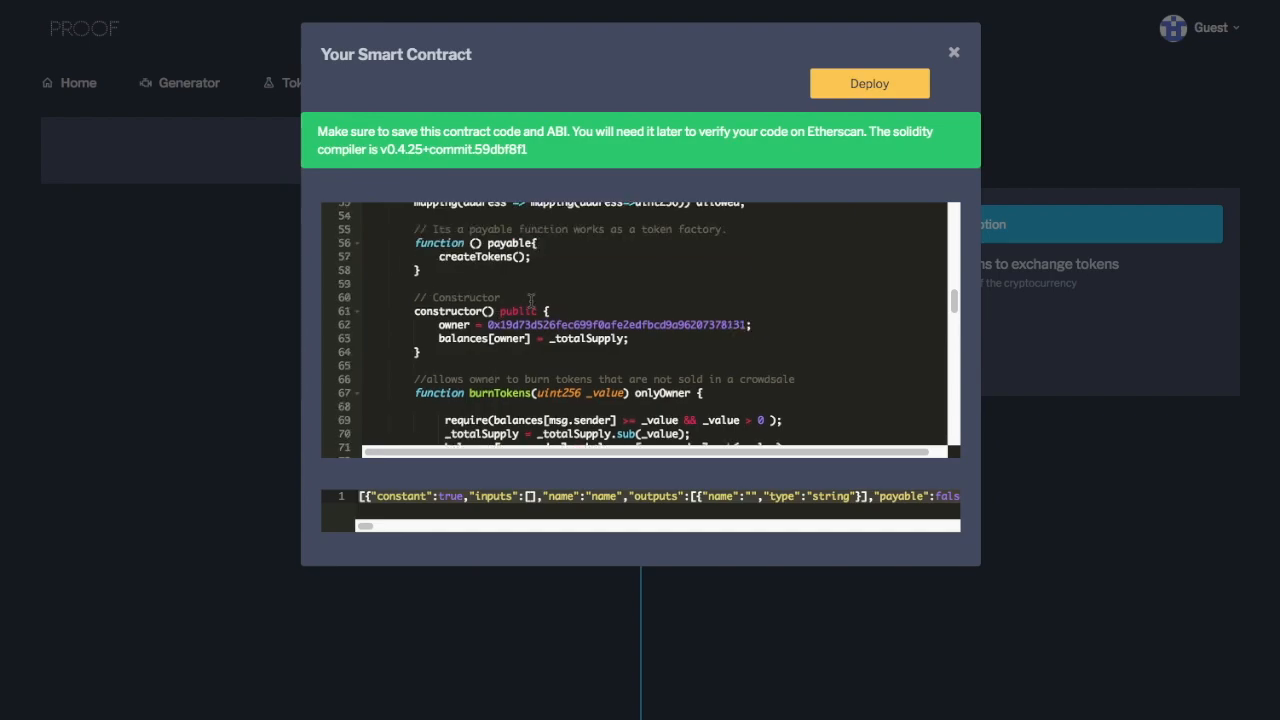
pyautogui.scroll(2, 428, 327)
pyautogui.moveTo(415, 345); pyautogui.dragTo(535, 376)
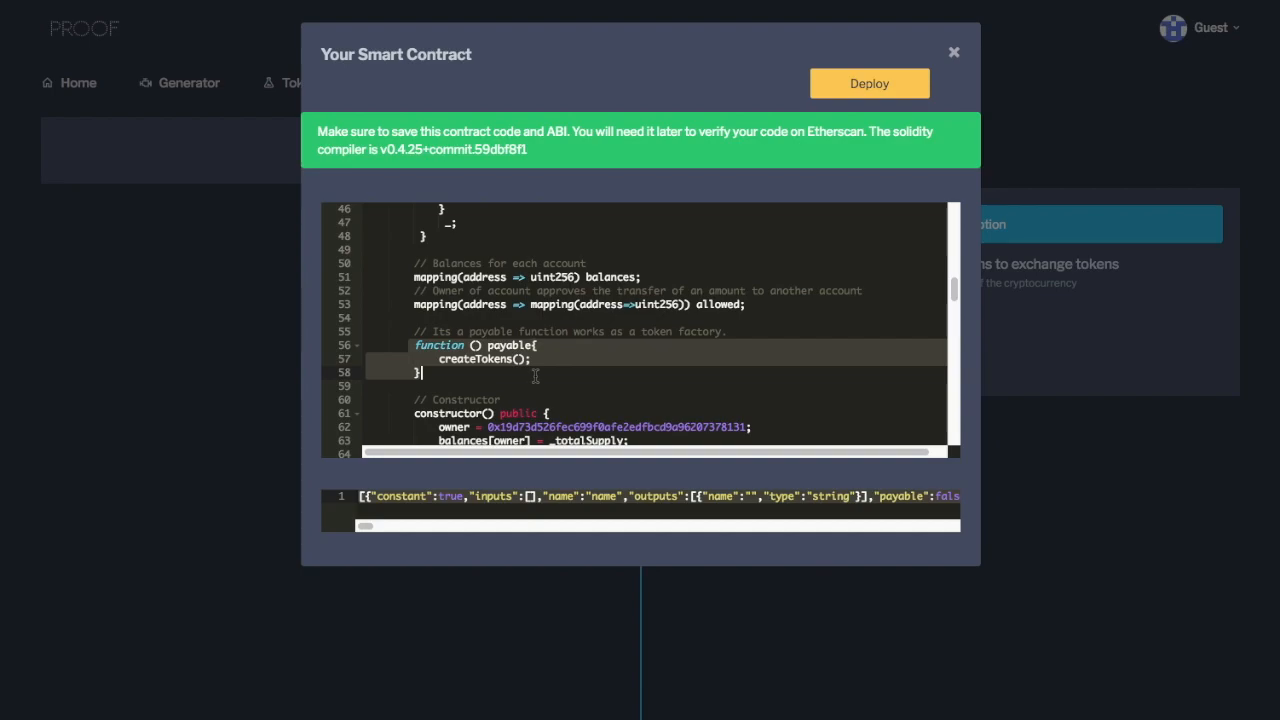
pyautogui.click(535, 376)
# Examine the contract's constructor, highlighting the block that assigns the owner address and the owner's balance.
pyautogui.scroll(-4, 535, 376)
pyautogui.scroll(2, 547, 378)
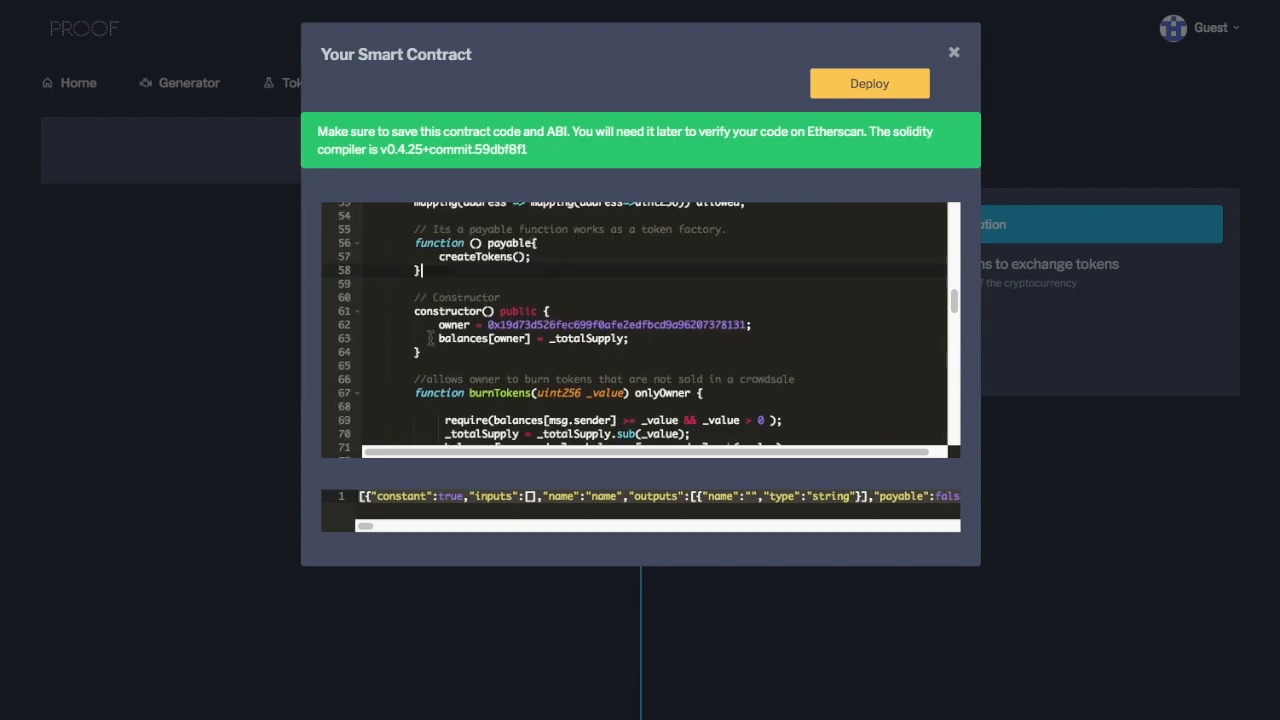
pyautogui.moveTo(401, 315); pyautogui.dragTo(366, 366)
pyautogui.scroll(-4, 428, 226)
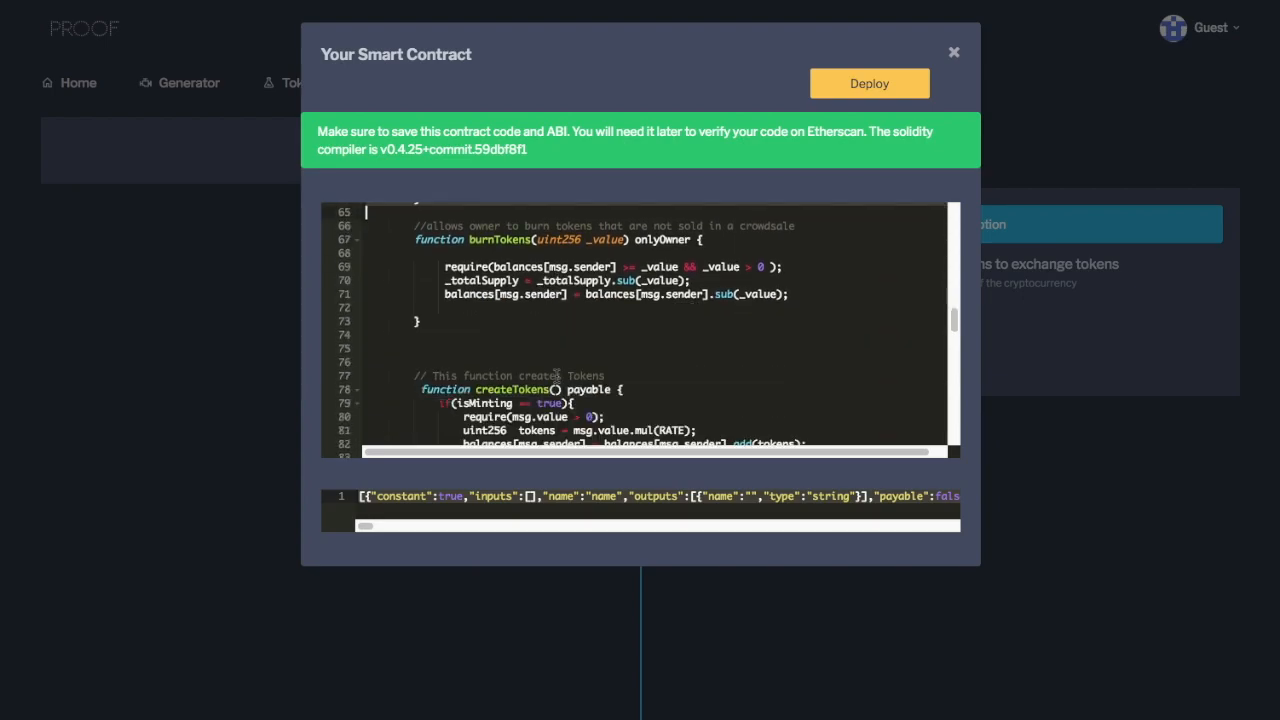
pyautogui.scroll(4, 455, 302)
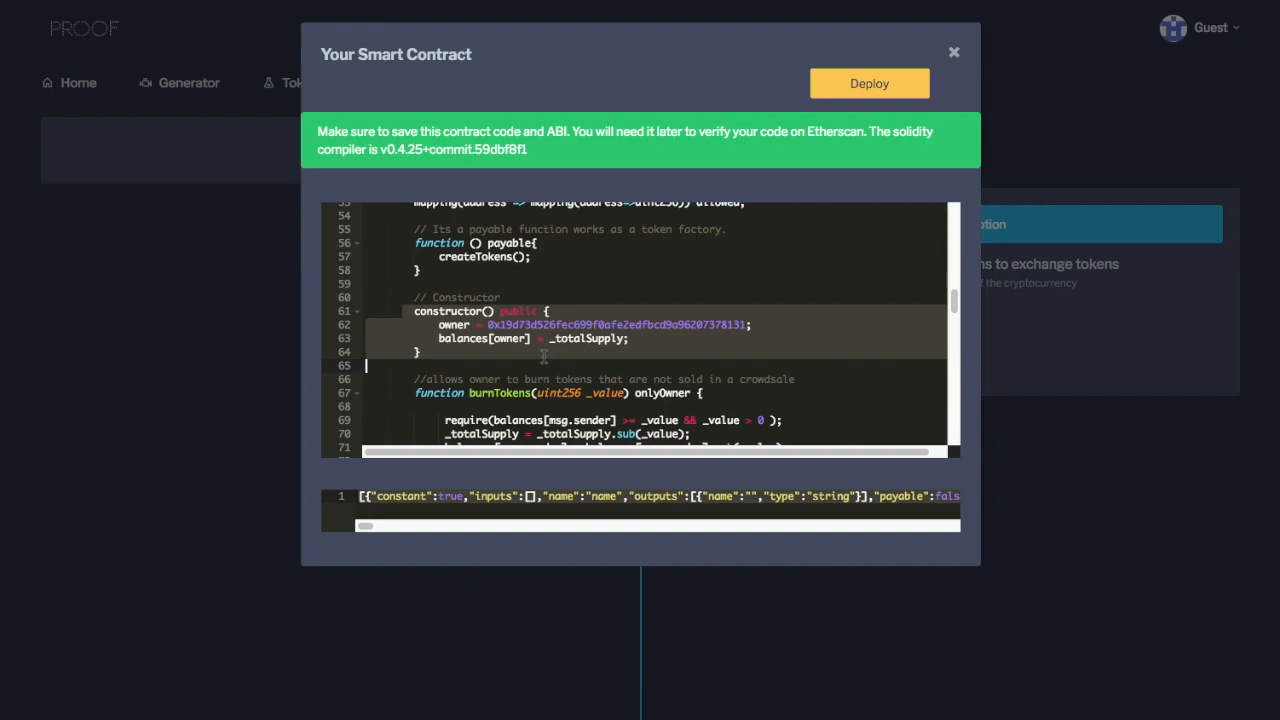
pyautogui.click(542, 356)
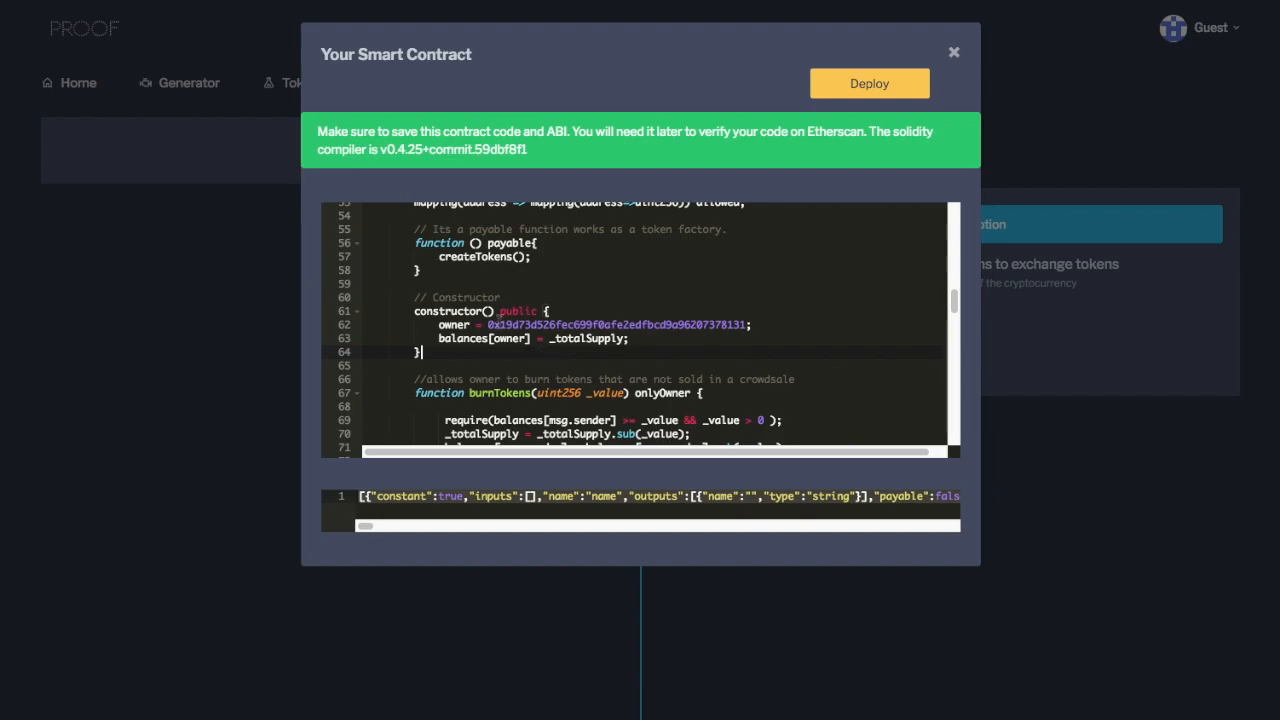
# Examine the burnTokens function by highlighting its whole block, and compare it with the createTokens function below.
pyautogui.scroll(-2, 540, 357)
pyautogui.moveTo(414, 291); pyautogui.dragTo(636, 376)
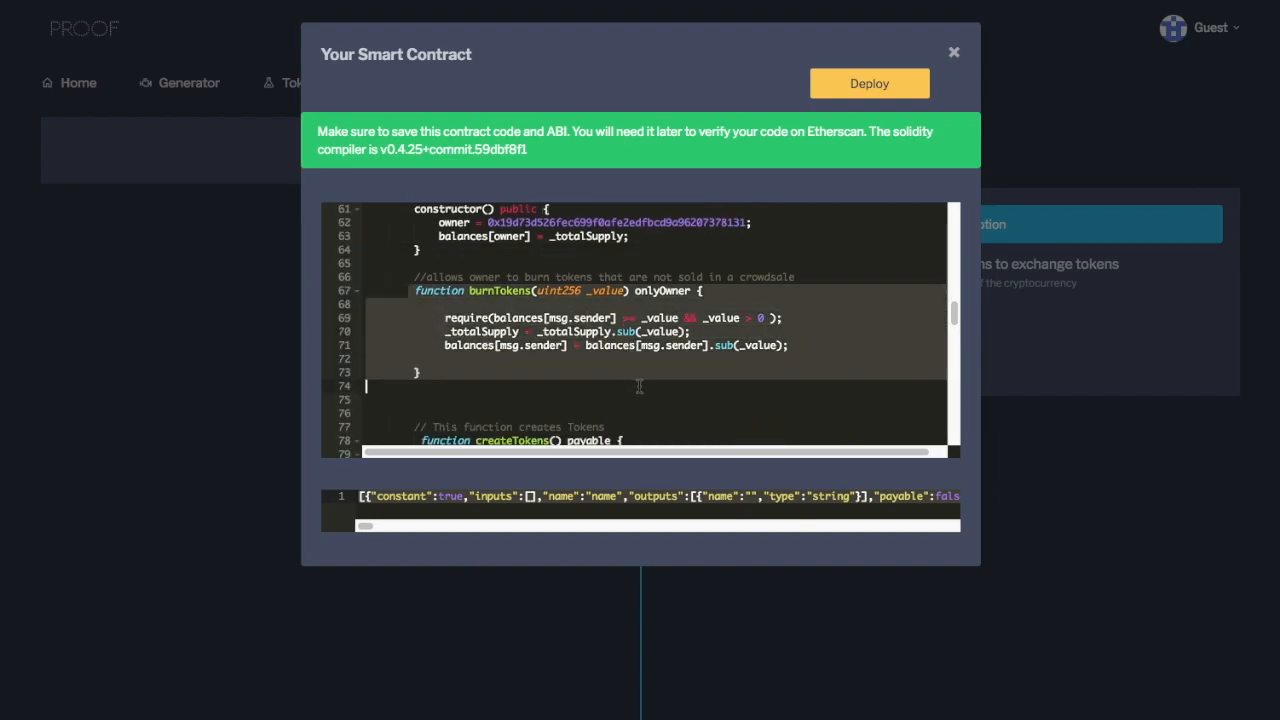
pyautogui.click(639, 386)
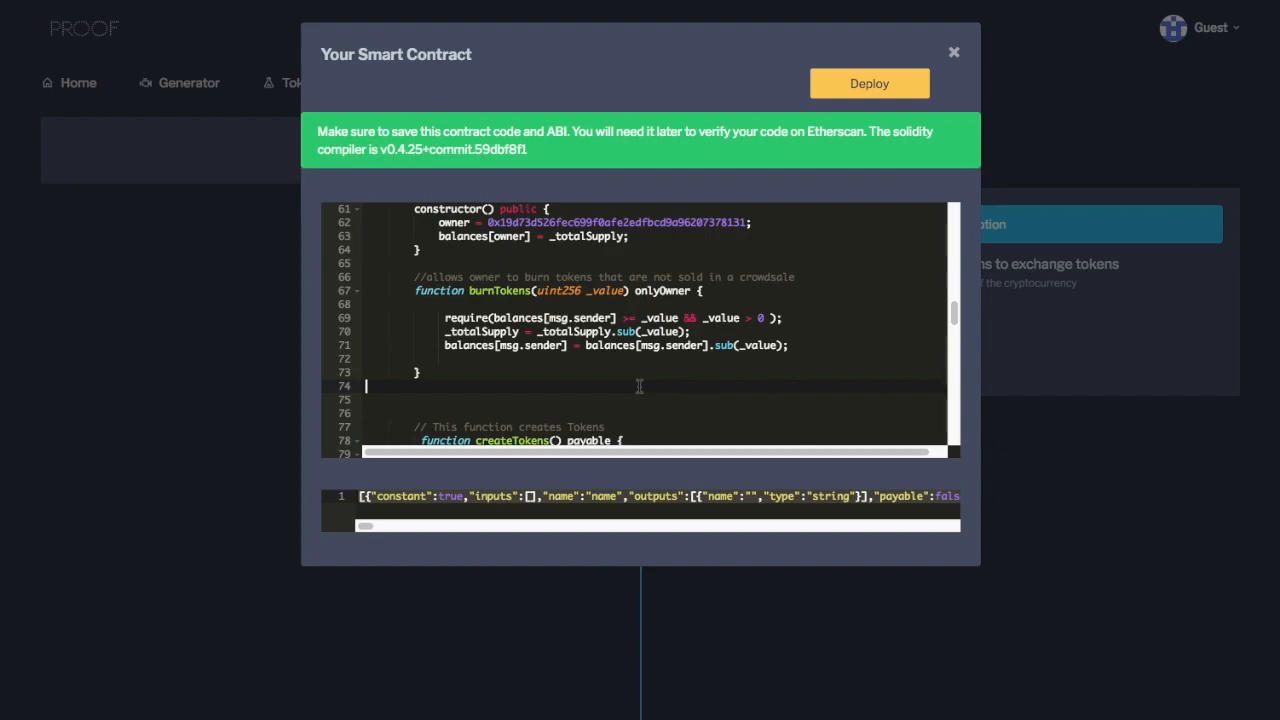
pyautogui.scroll(-3, 620, 382)
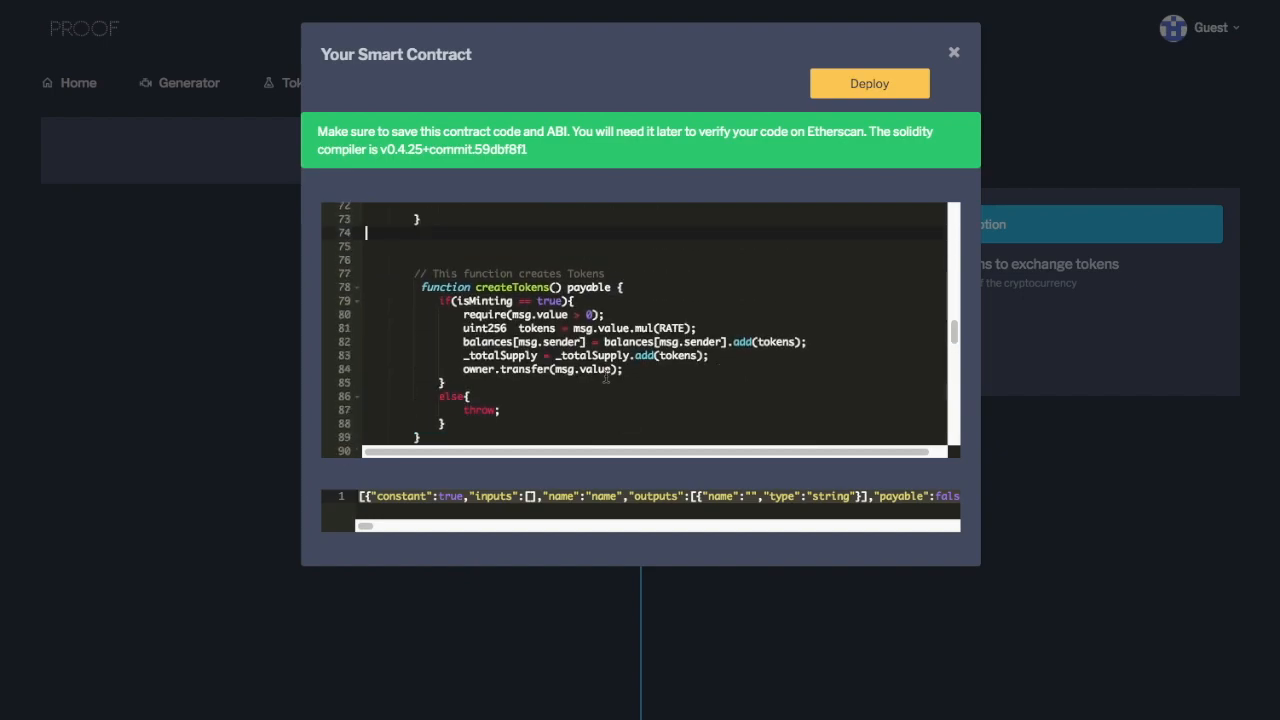
pyautogui.scroll(3, 605, 376)
pyautogui.scroll(-3, 578, 394)
pyautogui.scroll(3, 428, 292)
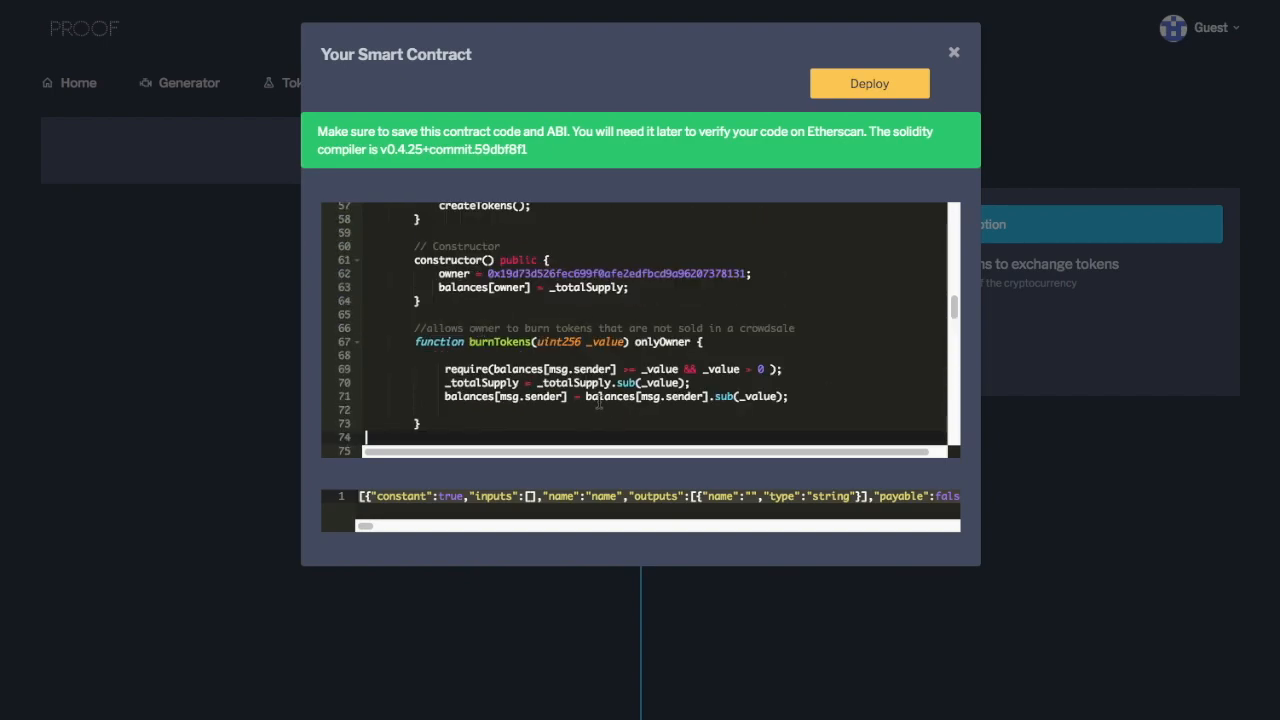
# Examine the createTokens function, highlighting the line that multiplies the message value by the rate.
pyautogui.scroll(-5, 598, 402)
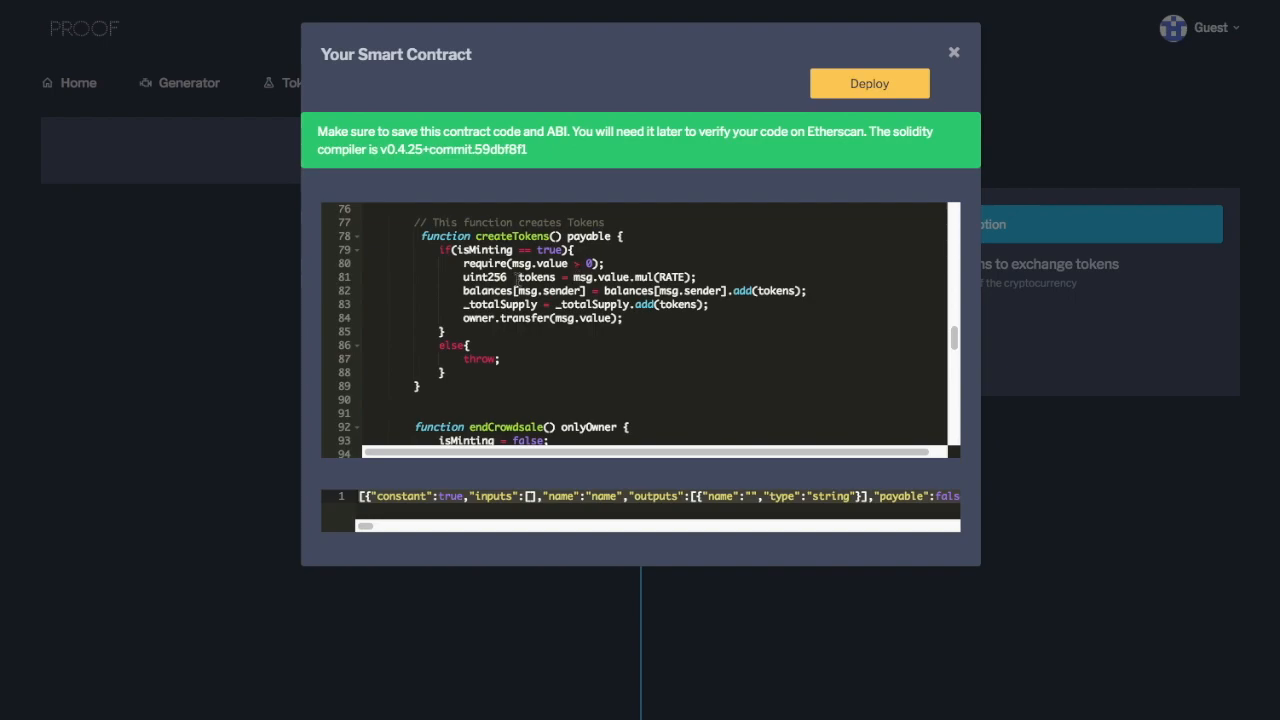
pyautogui.click(636, 277)
pyautogui.click(712, 276)
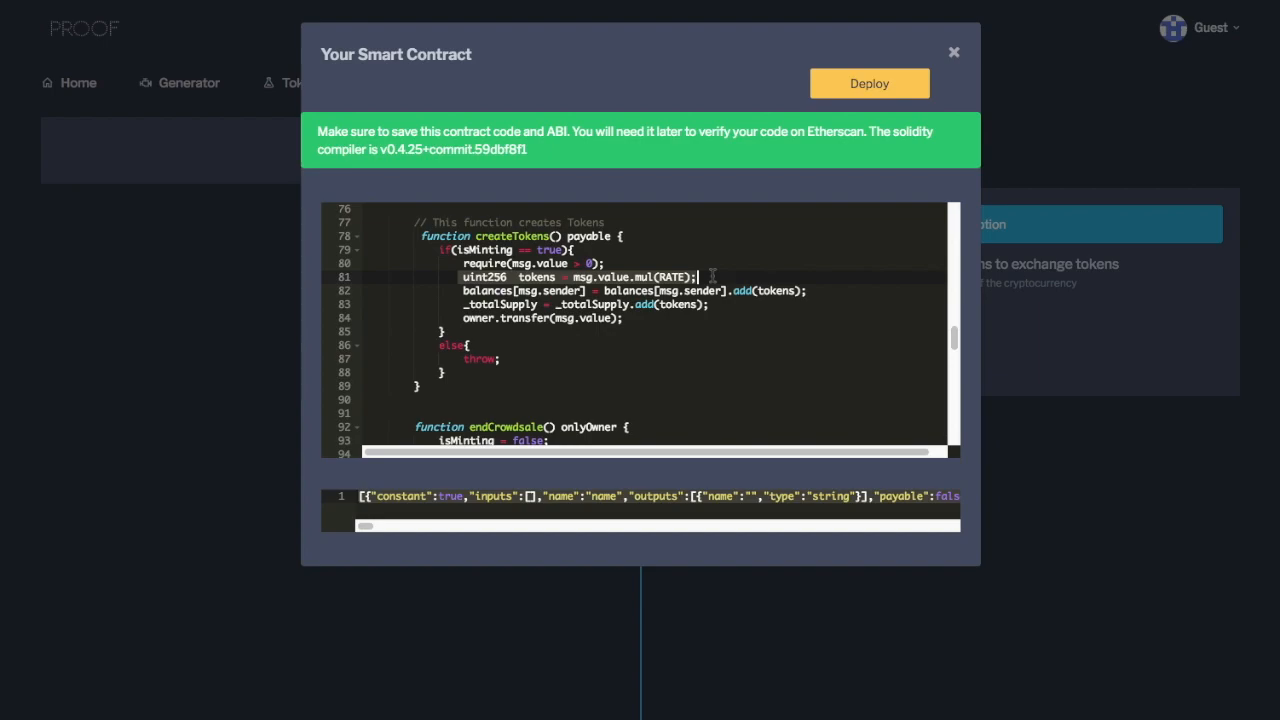
pyautogui.click(589, 277)
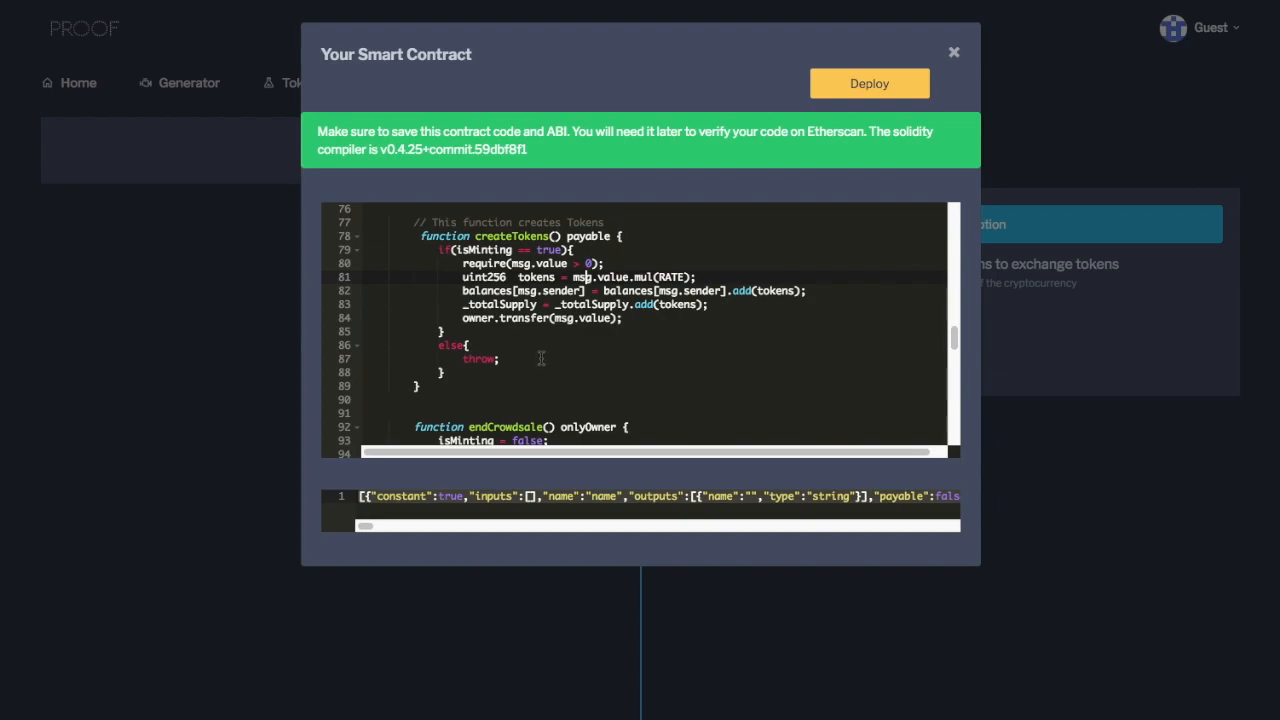
# Examine the endCrowdsale function with its isMinting line and the changeCrowdsaleRate function, highlighting each one.
pyautogui.scroll(-3, 541, 357)
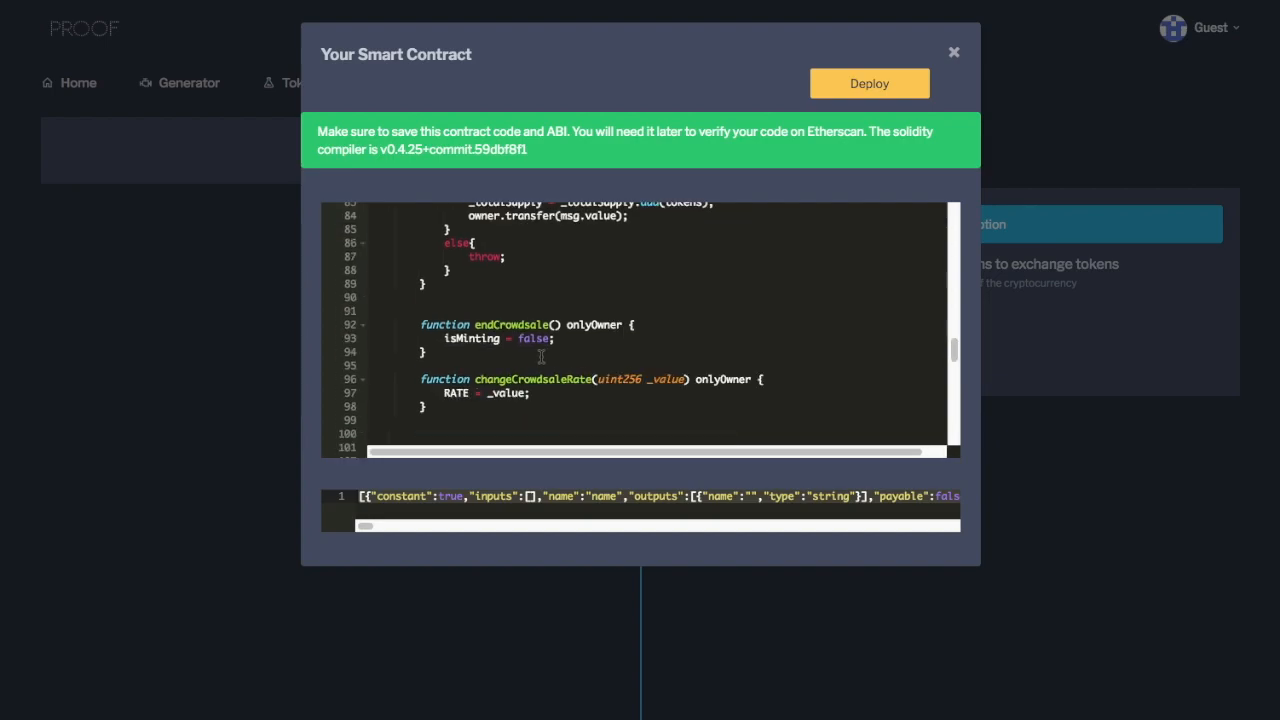
pyautogui.moveTo(416, 324); pyautogui.dragTo(497, 358)
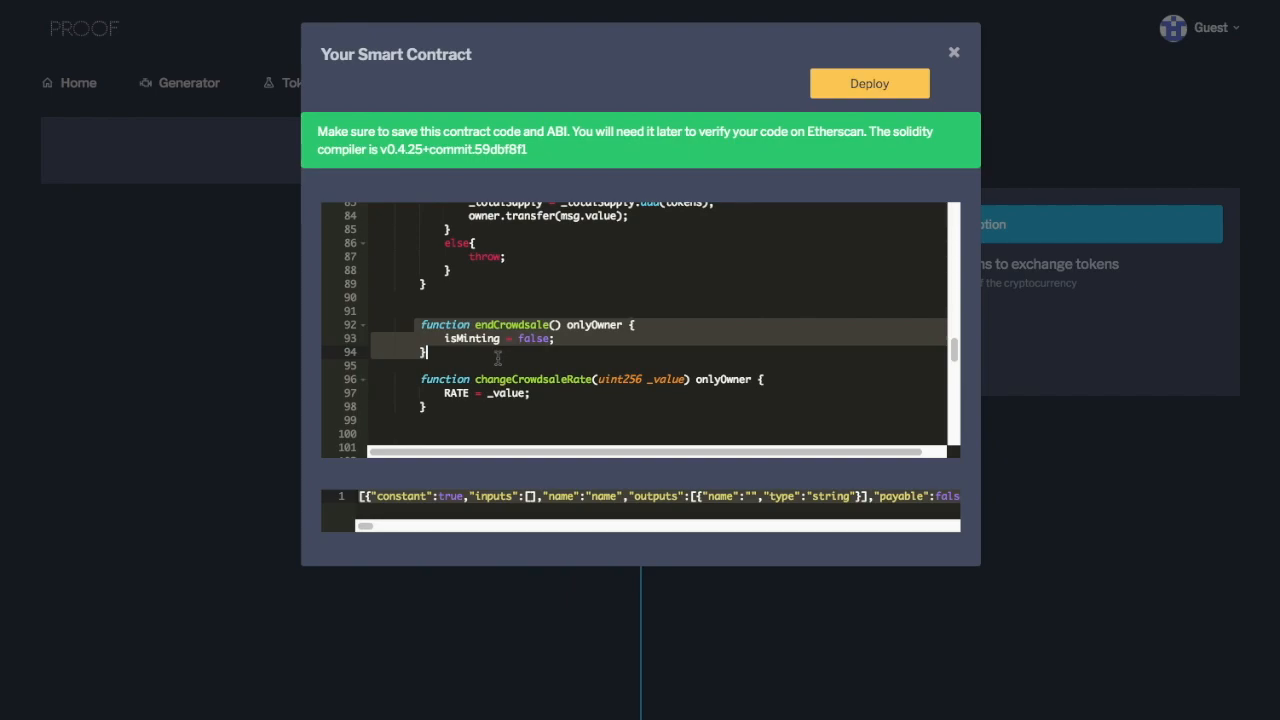
pyautogui.click(468, 353)
pyautogui.moveTo(443, 340); pyautogui.dragTo(560, 341)
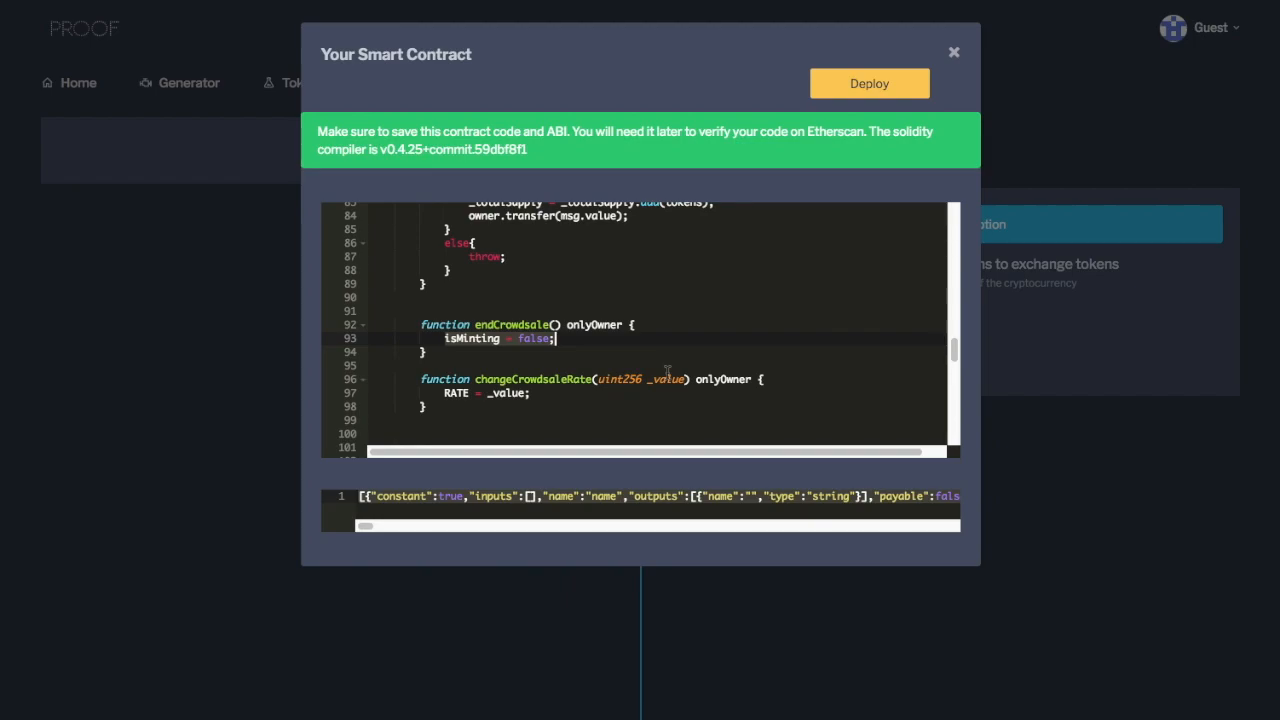
pyautogui.scroll(-2, 668, 372)
pyautogui.moveTo(417, 266); pyautogui.dragTo(577, 305)
pyautogui.click(598, 332)
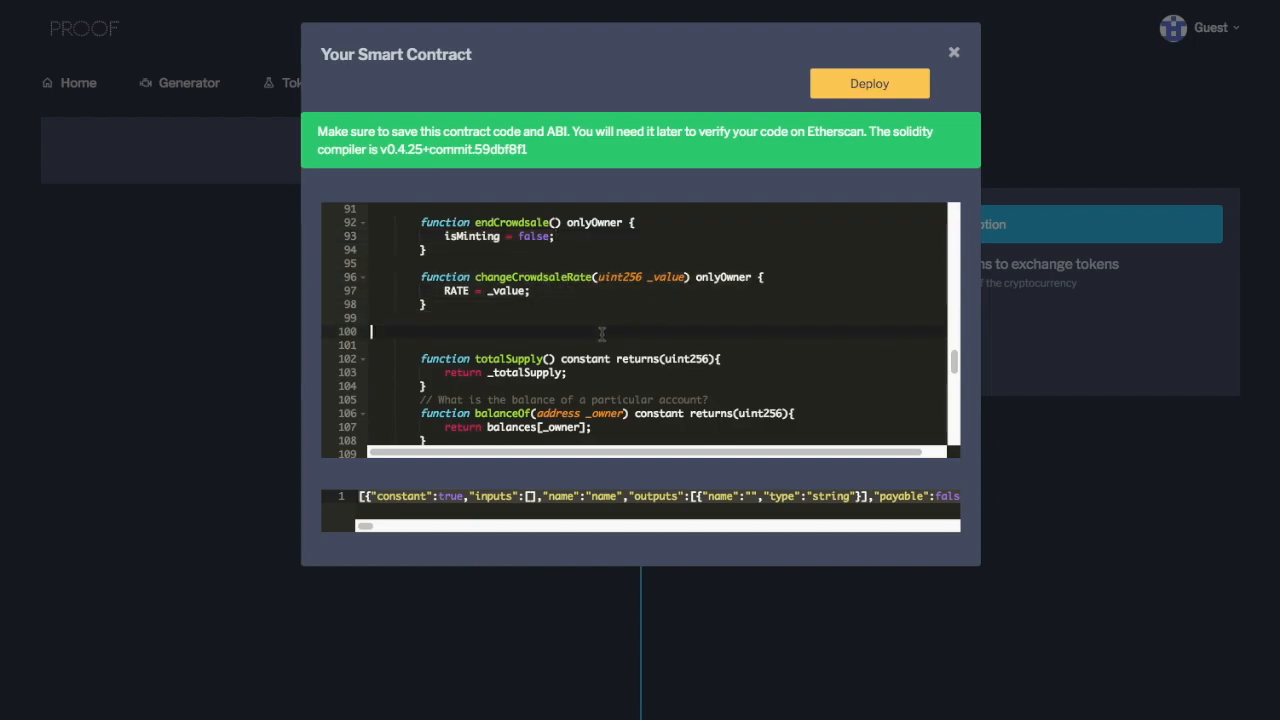
# Examine the totalSupply, balanceOf and transfer functions in the contract code, highlighting each block.
pyautogui.scroll(-3, 620, 325)
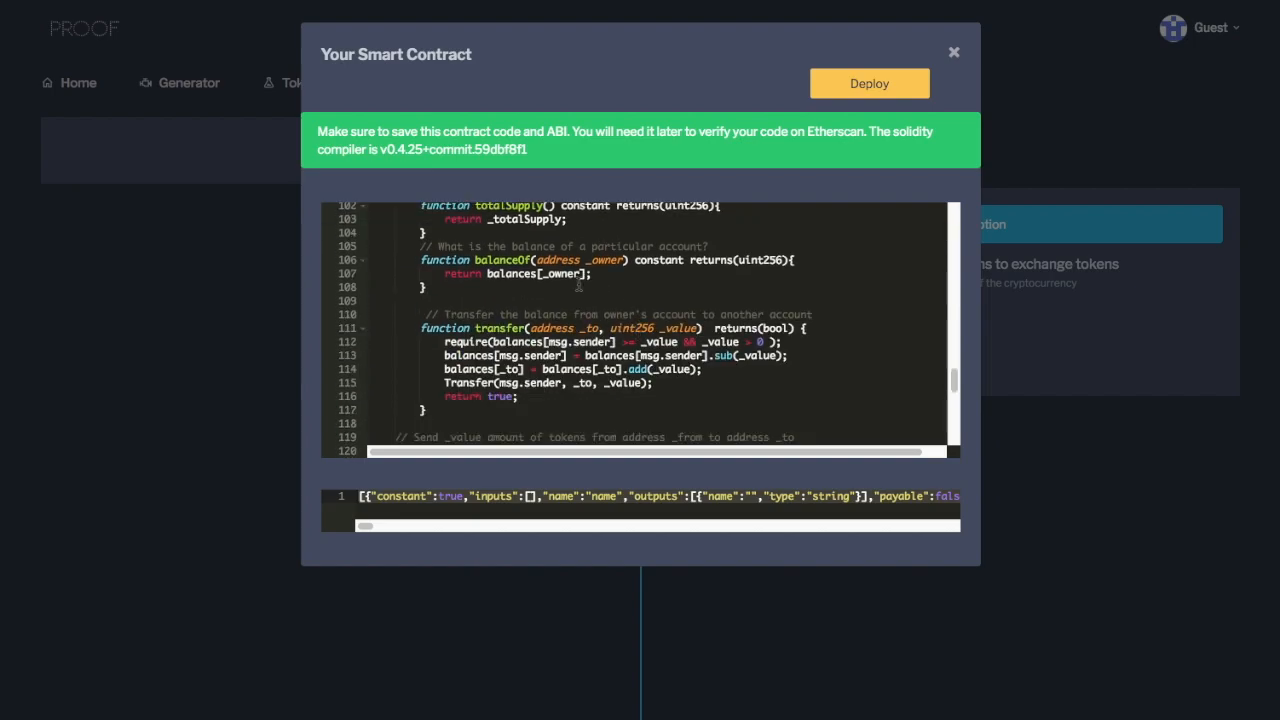
pyautogui.scroll(1, 578, 284)
pyautogui.click(578, 284)
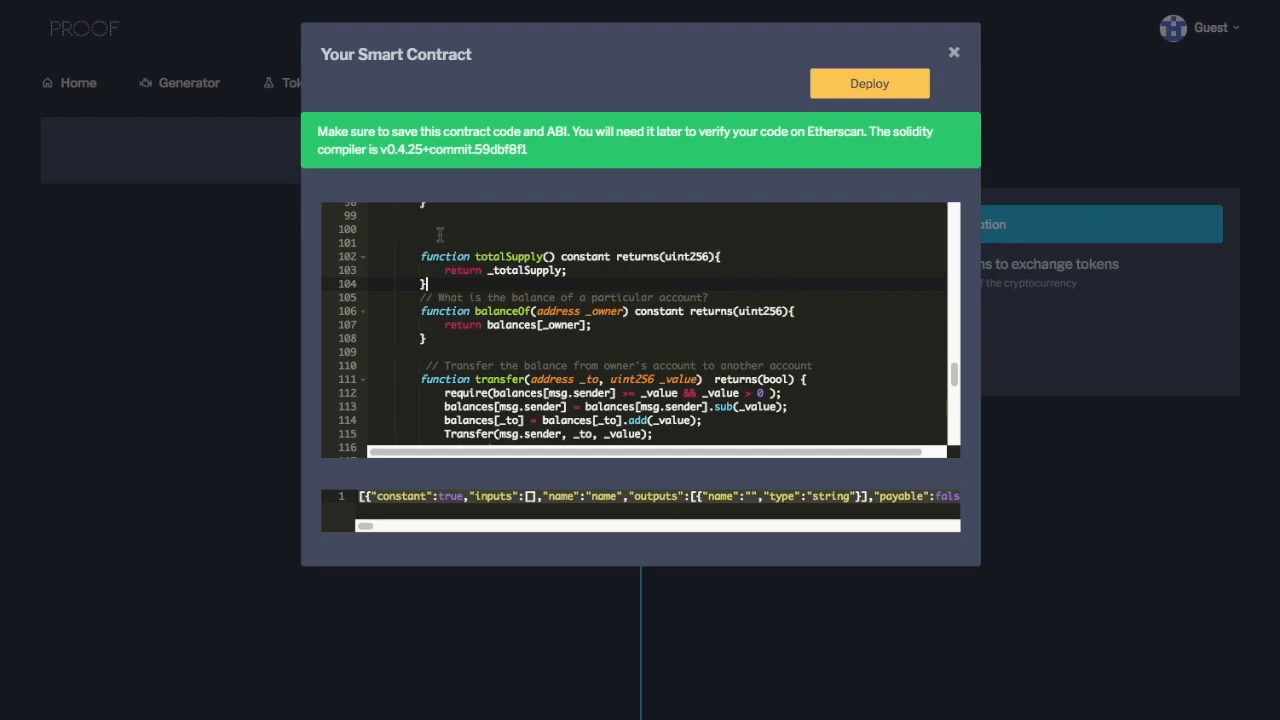
pyautogui.keyDown('shift'); pyautogui.click(426, 241); pyautogui.keyUp('shift')
pyautogui.click(477, 323)
pyautogui.moveTo(418, 310); pyautogui.dragTo(497, 342)
pyautogui.scroll(-2, 611, 360)
pyautogui.moveTo(420, 280); pyautogui.dragTo(547, 363)
# Examine the transferFrom and approve functions, highlighting the code from one through the end of the other.
pyautogui.scroll(-3, 547, 365)
pyautogui.scroll(-1, 547, 365)
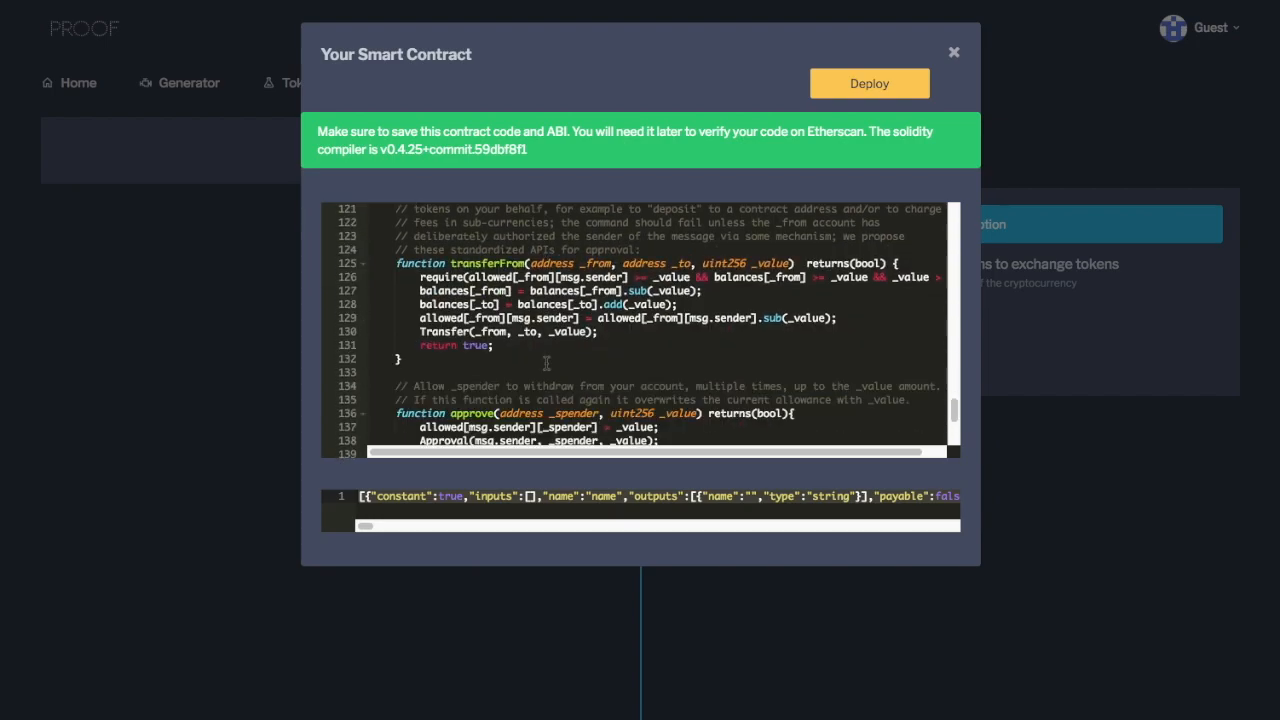
pyautogui.moveTo(390, 264); pyautogui.dragTo(566, 306)
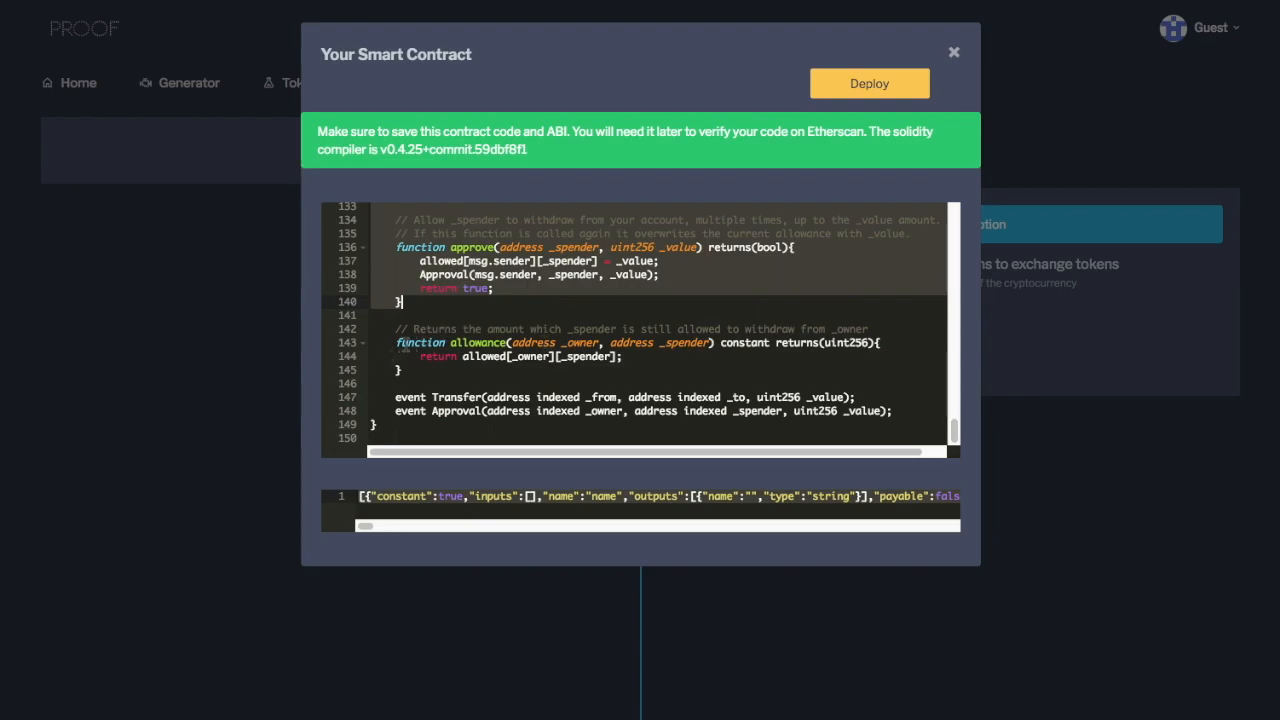
# Examine the allowance function near the end of the contract and the ABI code shown separately below it.
pyautogui.moveTo(402, 342); pyautogui.dragTo(524, 372)
pyautogui.click(524, 370)
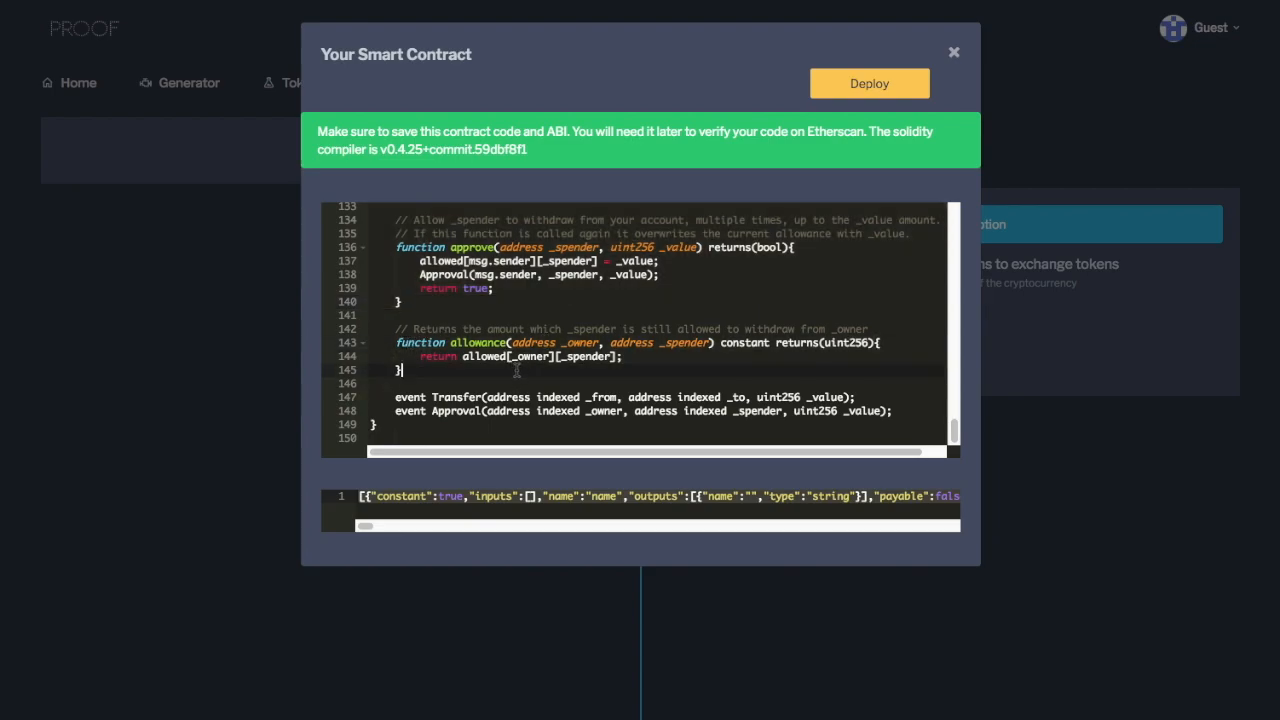
pyautogui.moveTo(374, 498); pyautogui.dragTo(786, 498)
pyautogui.click(820, 498)
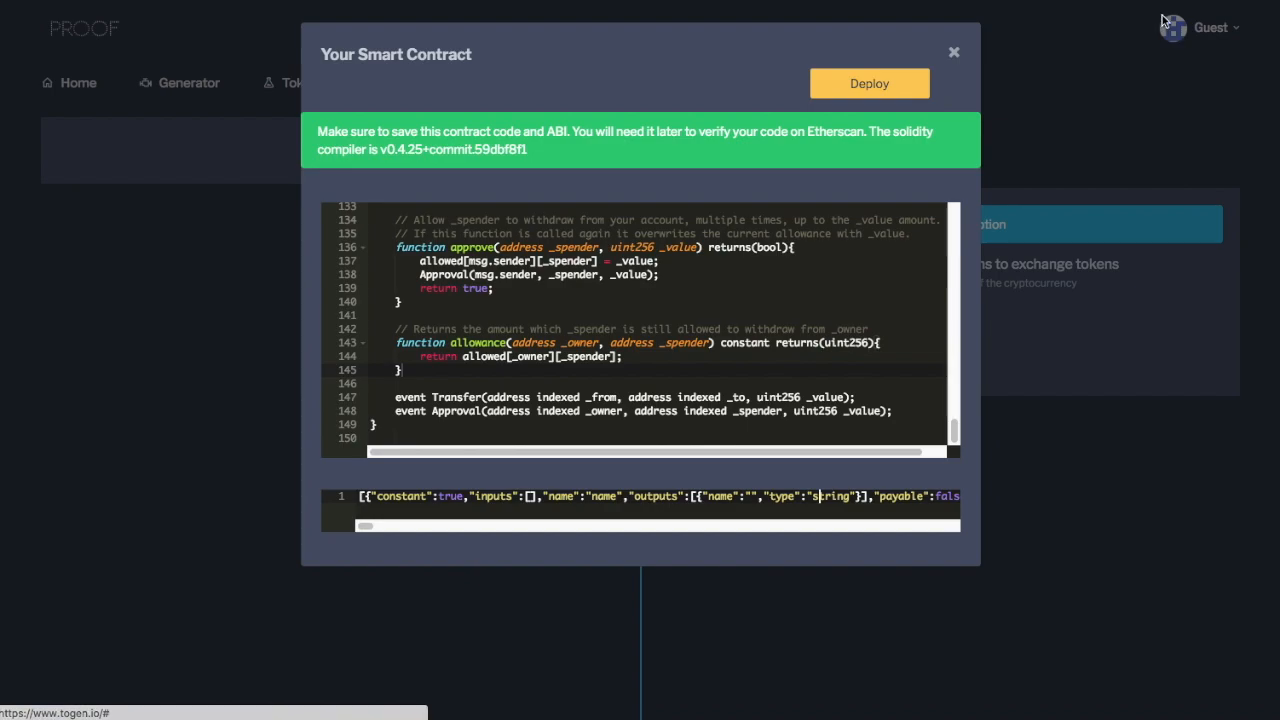
# Check which network is selected in the MetaMask wallet's network list, and close the wallet without changing it.
pyautogui.click(1214, 3)
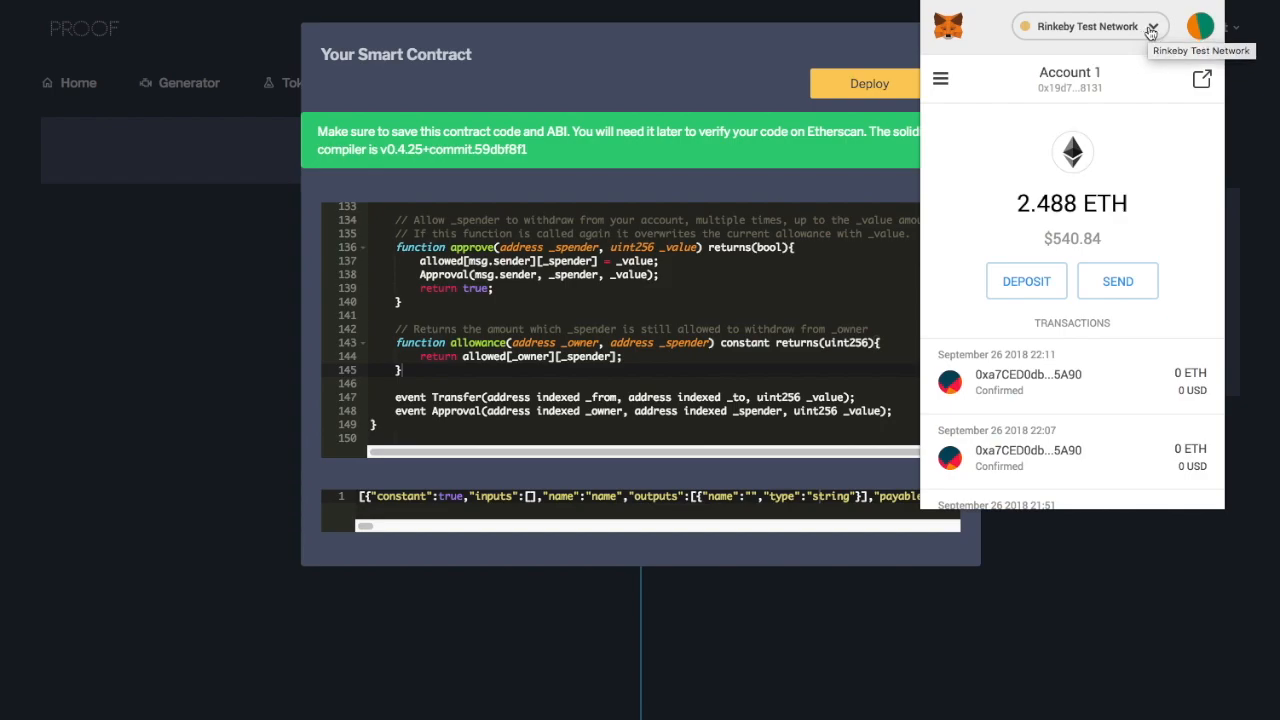
pyautogui.click(1151, 28)
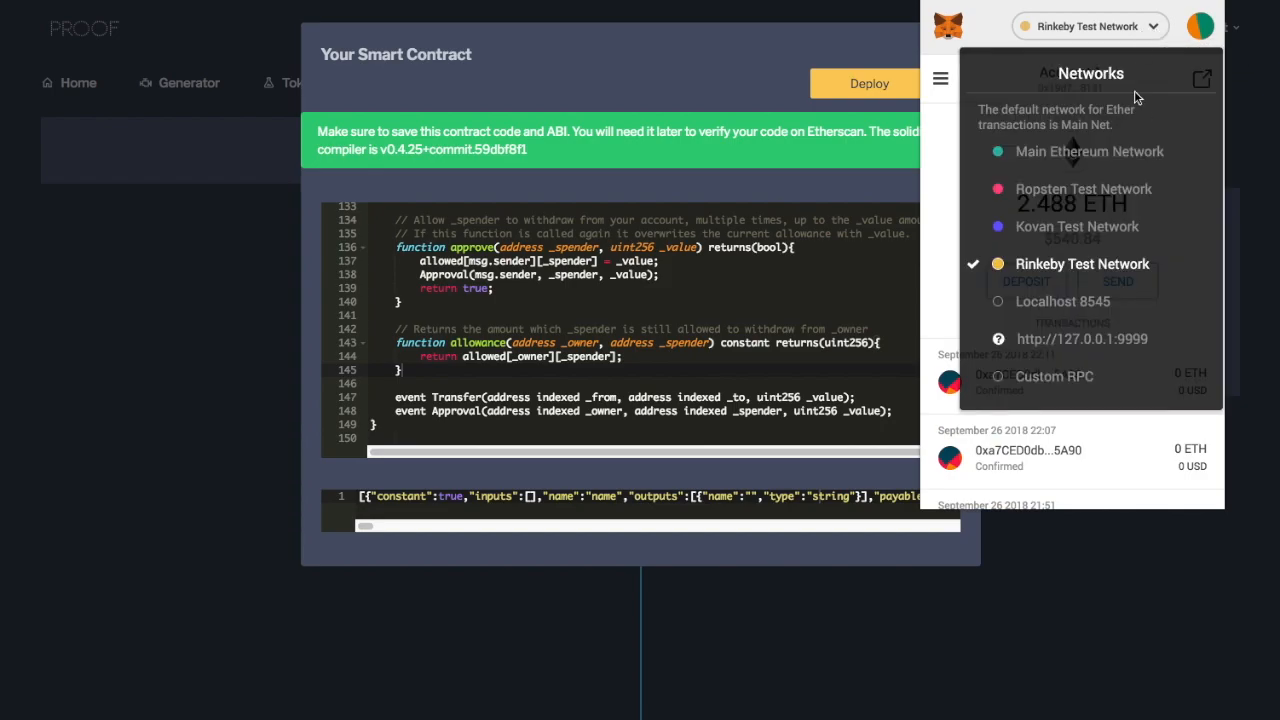
pyautogui.click(731, 94)
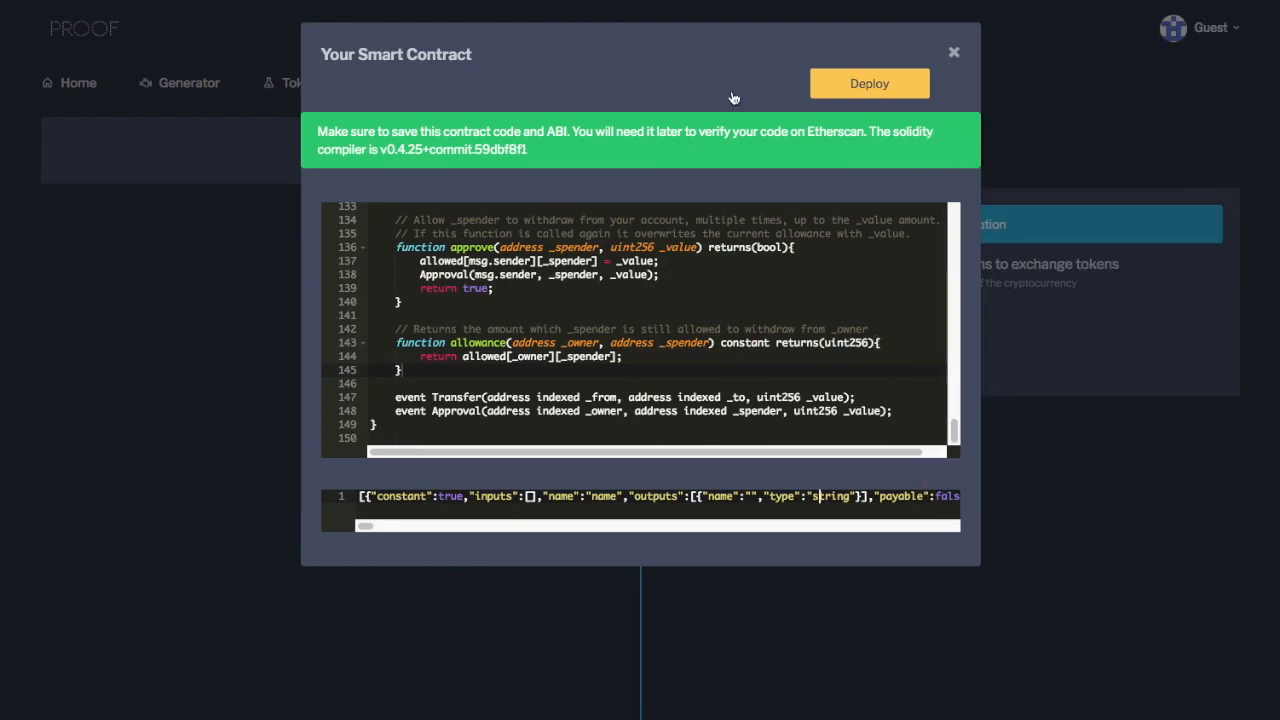
# Deploy the SoccerCoin smart contract to the Rinkeby Test Network, checking the gas fee before confirming the deployment in MetaMask.
pyautogui.click(869, 88)
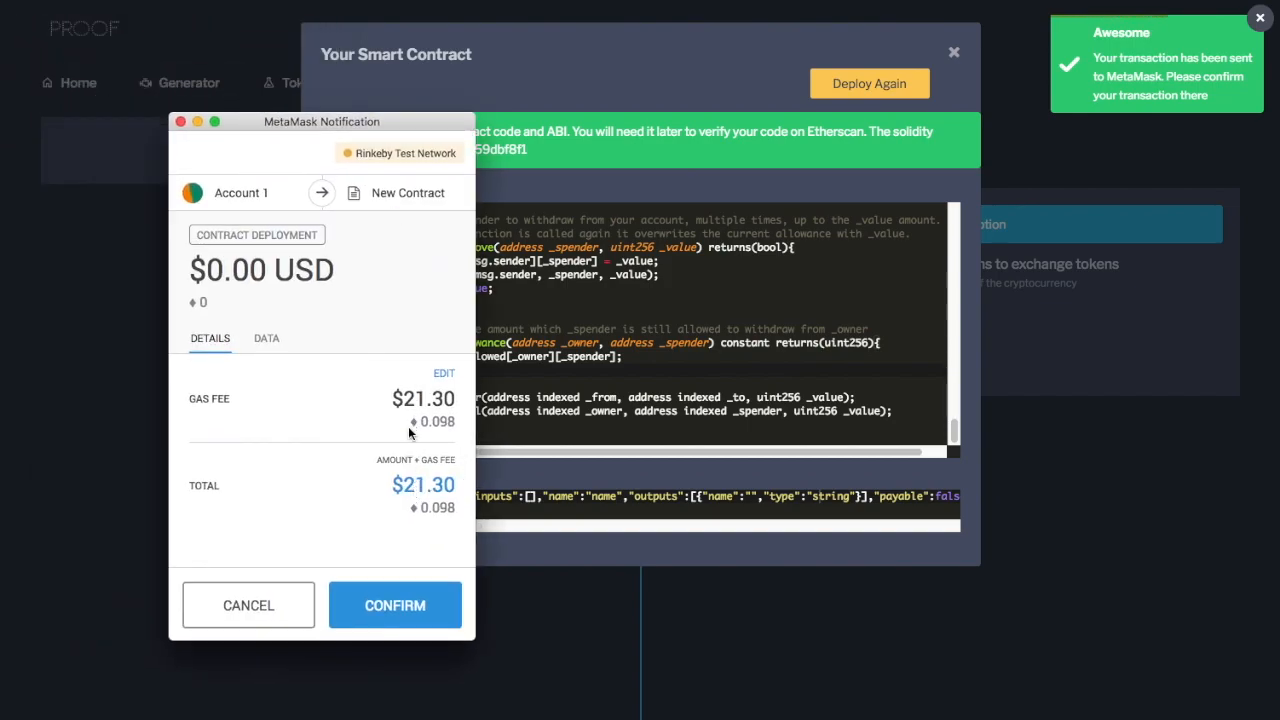
pyautogui.moveTo(388, 402); pyautogui.dragTo(455, 402)
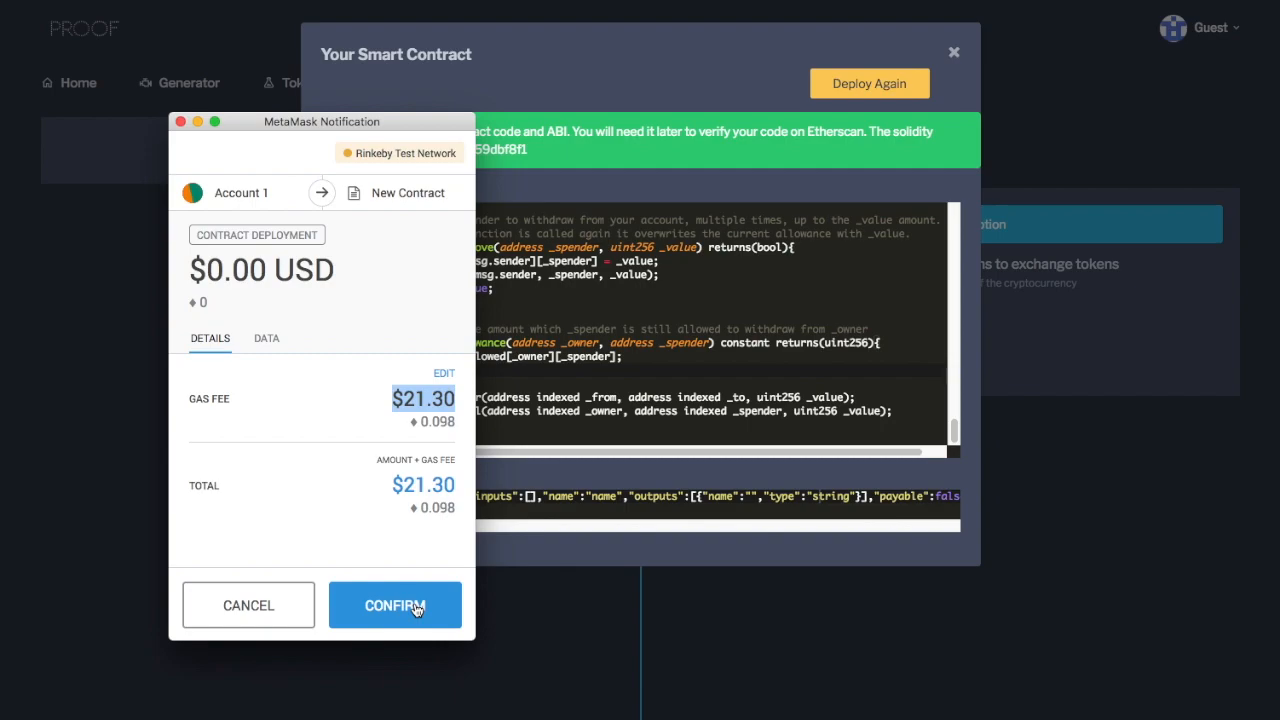
pyautogui.click(417, 609)
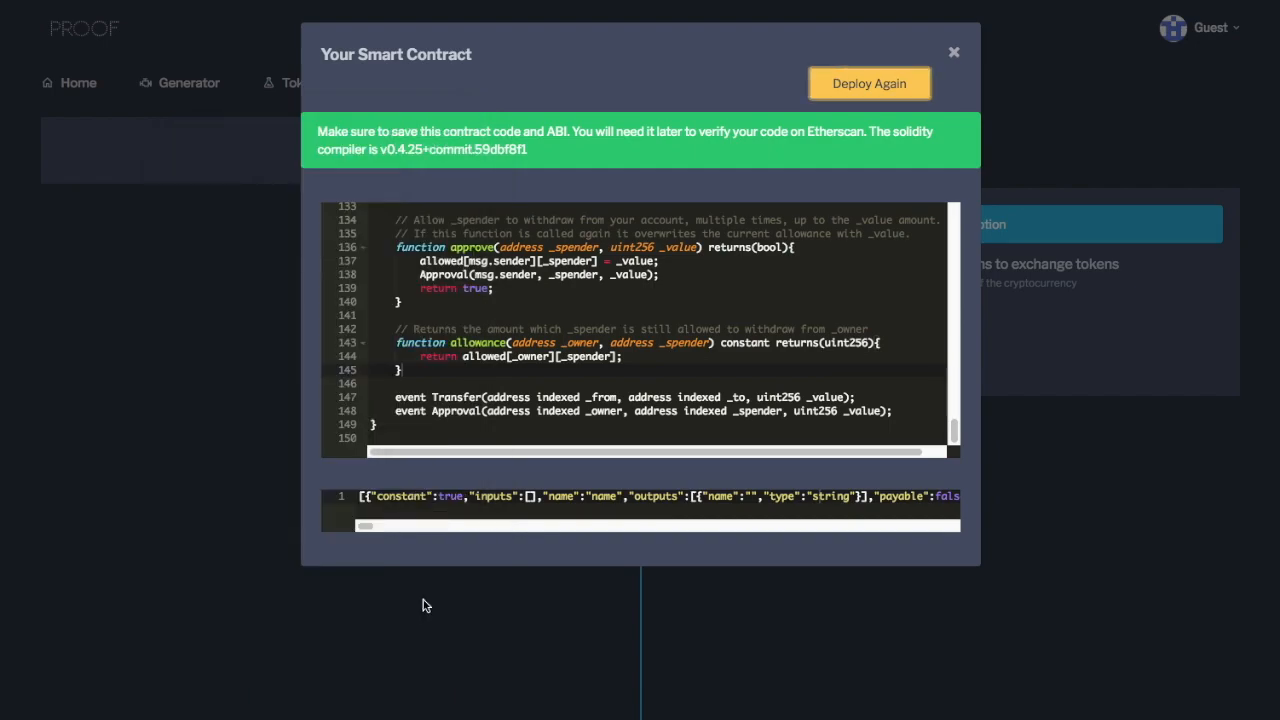
# Check the contract deployment's status in the MetaMask wallet, and close the smart contract window.
pyautogui.click(1212, 1)
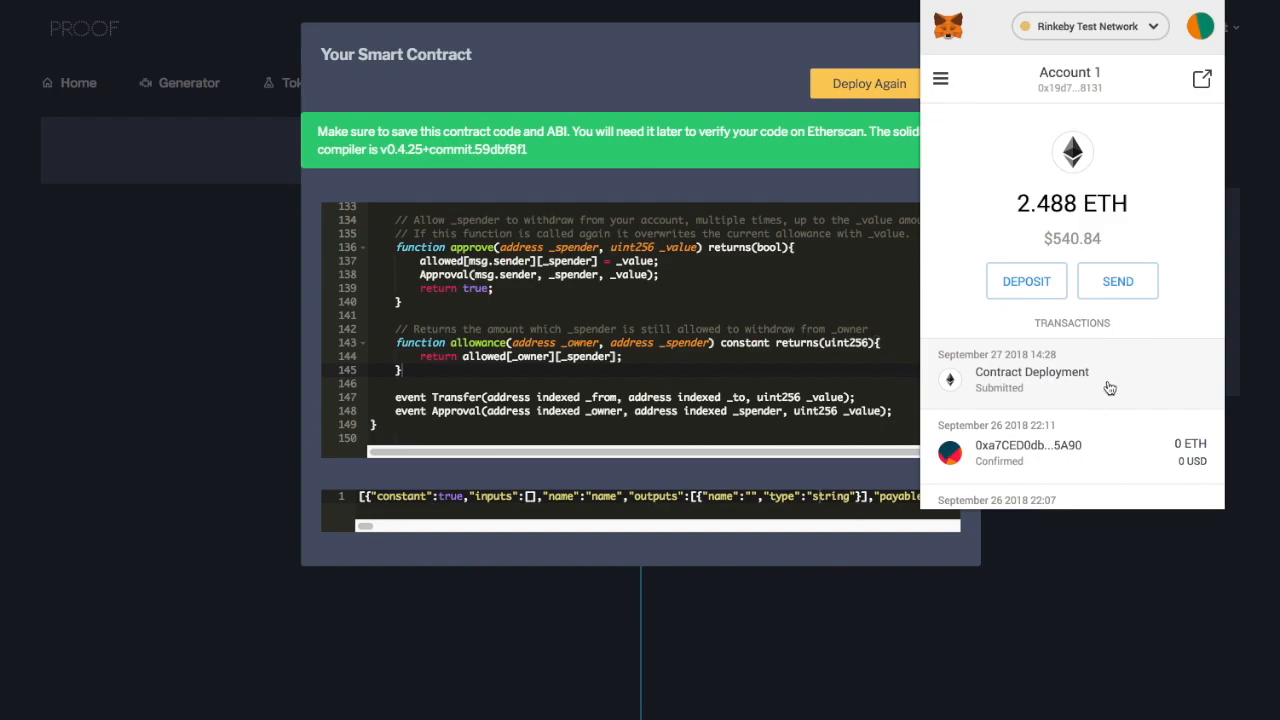
pyautogui.click(826, 196)
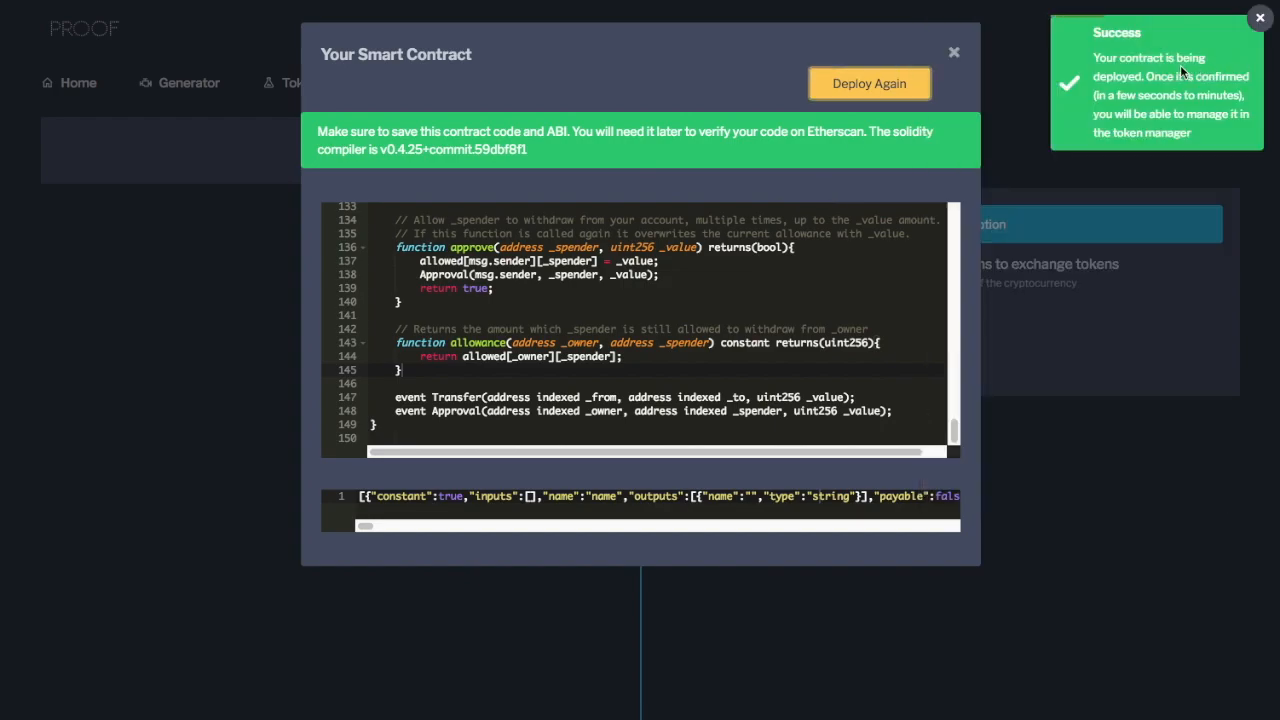
pyautogui.click(1151, 240)
pyautogui.click(1247, 18)
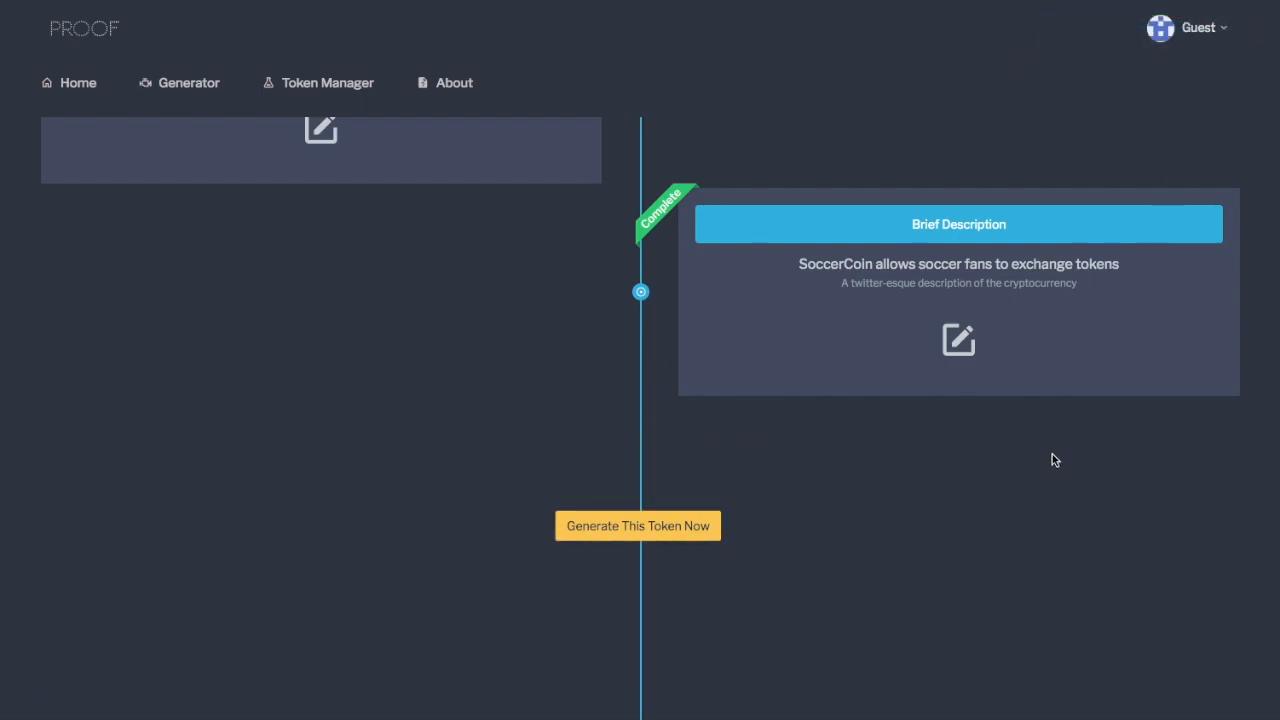
# Open the Token Manager and look through its list of generated contracts and their networks.
pyautogui.click(333, 88)
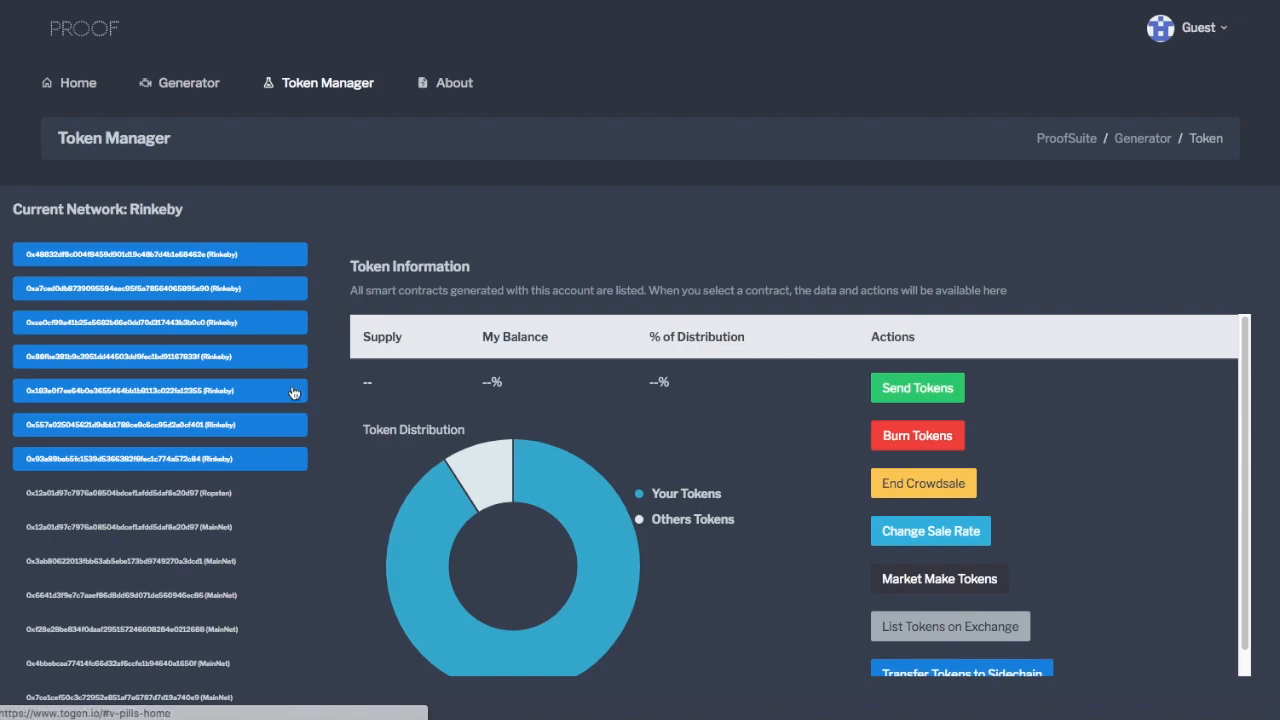
pyautogui.scroll(-1, 292, 395)
pyautogui.moveTo(225, 453)
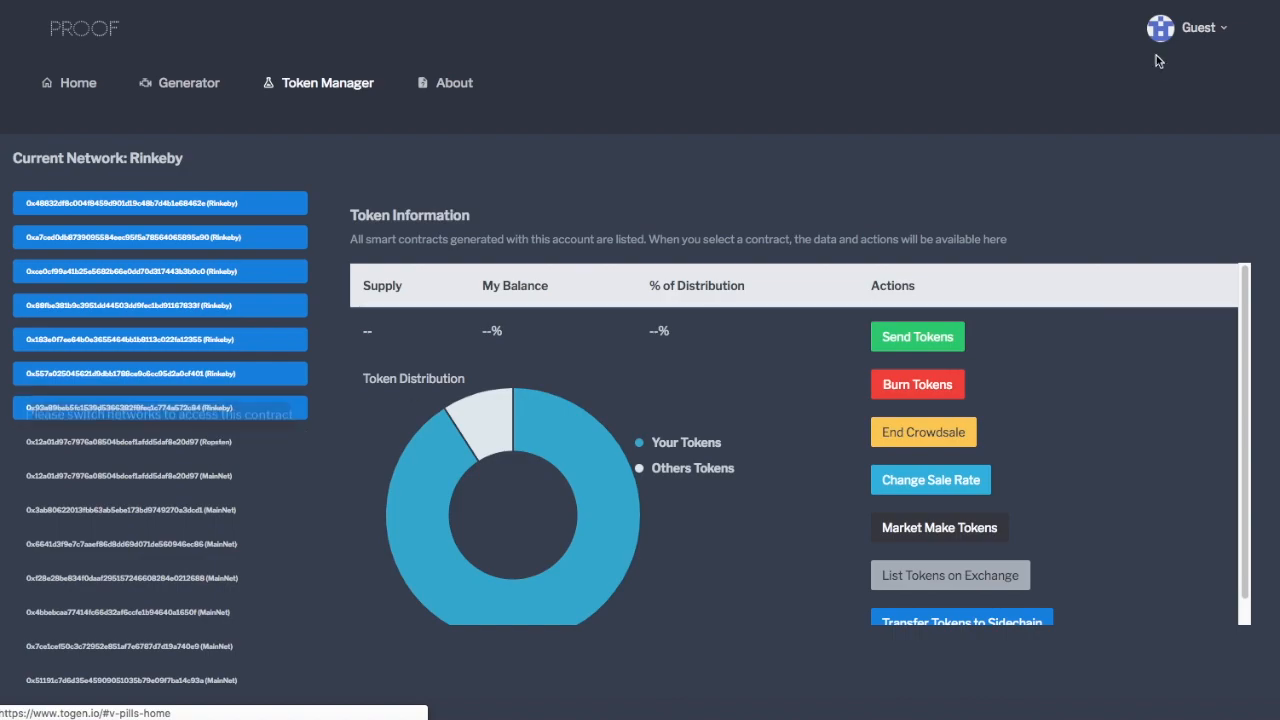
# Check the contract deployment's status and the available networks in the MetaMask wallet, and close it without switching networks.
pyautogui.click(1212, 1)
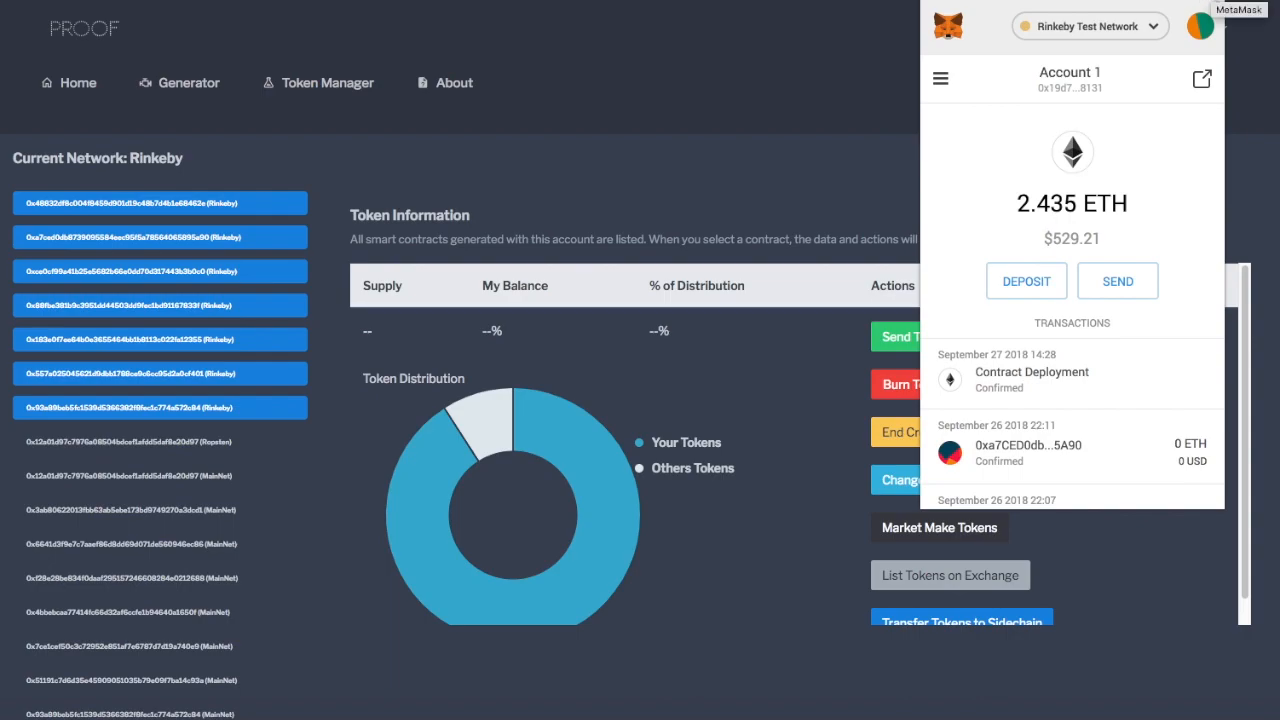
pyautogui.click(1153, 28)
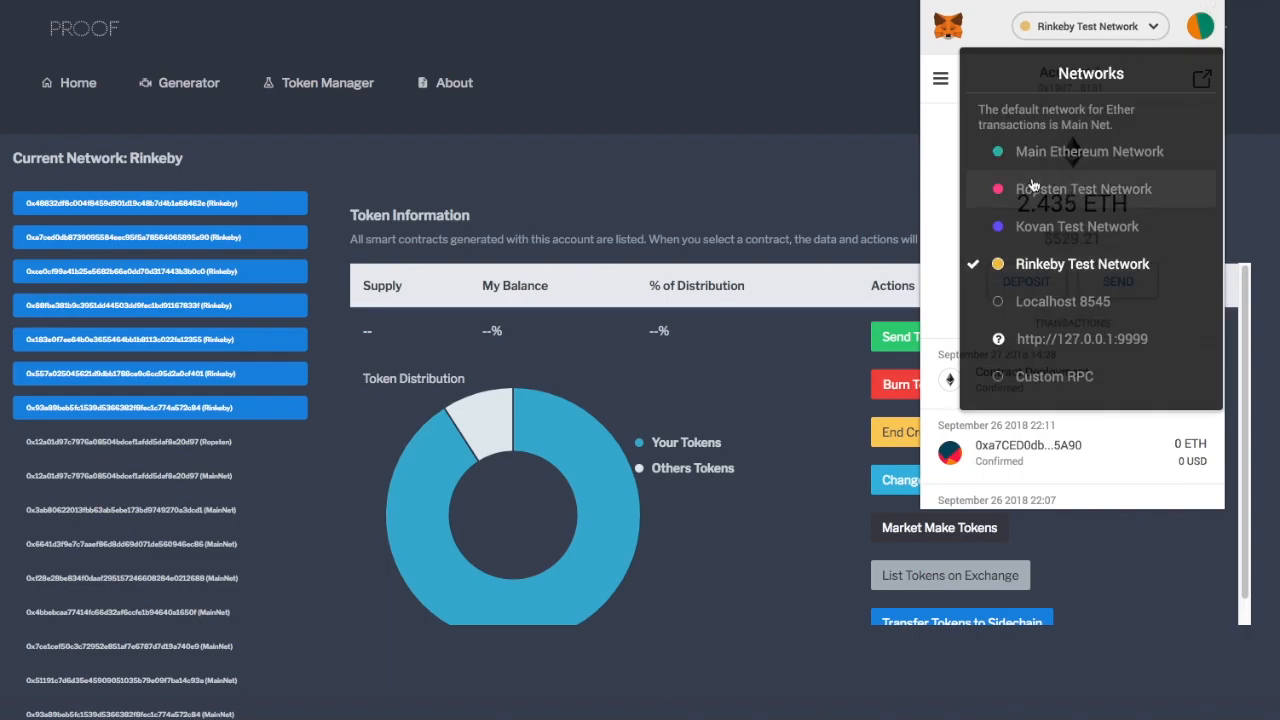
pyautogui.click(758, 125)
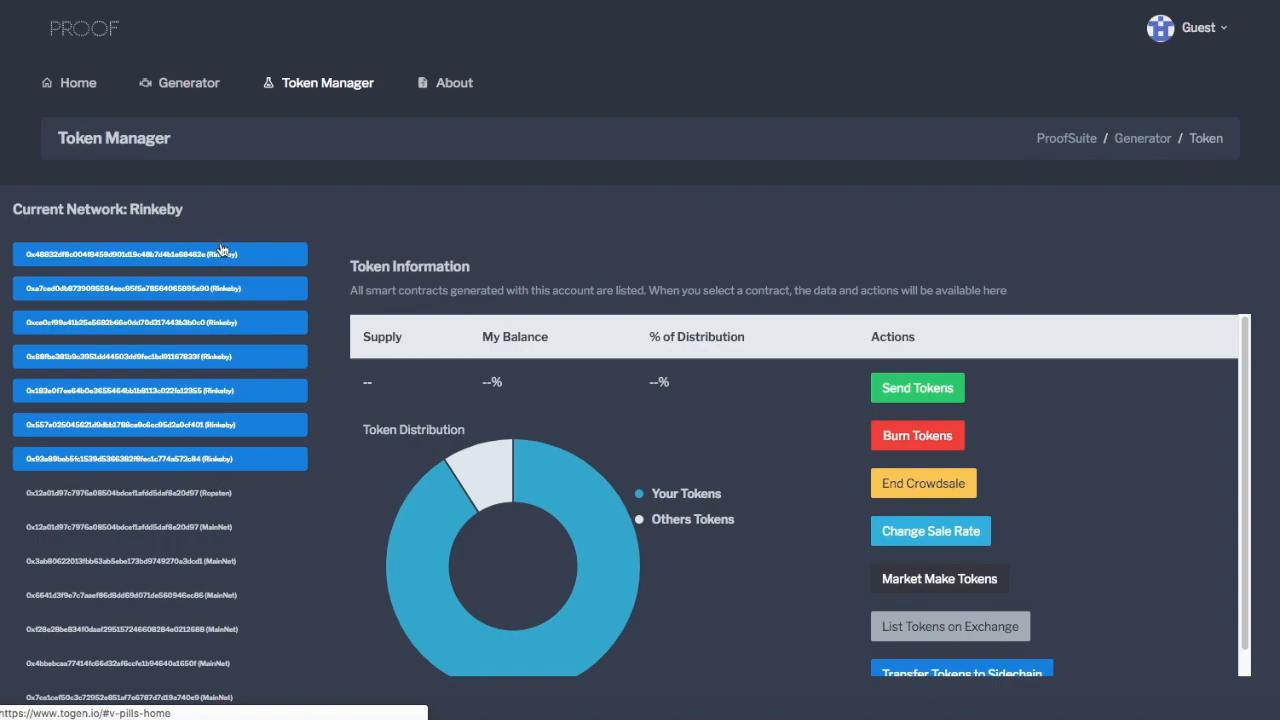
# Open the first Rinkeby contract in the Token Manager, and examine SoccerCoin's supply, unit counts, own balance and distribution chart.
pyautogui.click(205, 255)
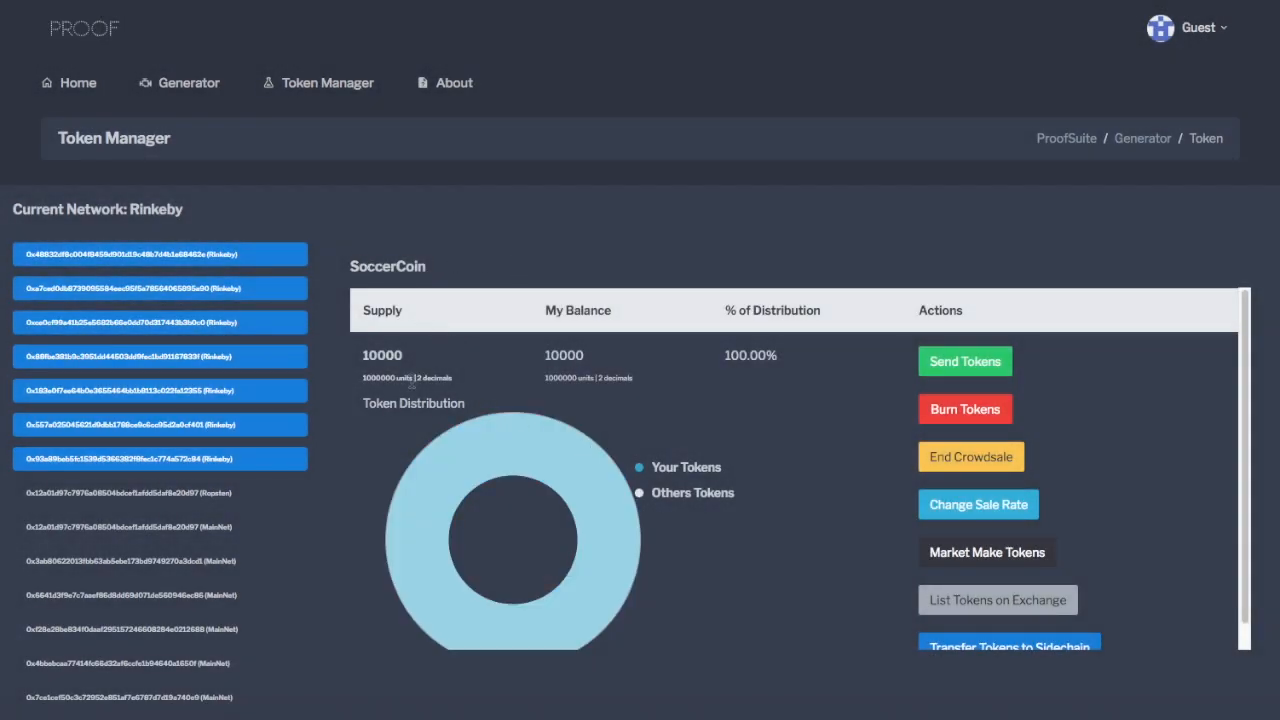
pyautogui.moveTo(362, 355); pyautogui.dragTo(405, 360)
pyautogui.moveTo(362, 378); pyautogui.dragTo(455, 379)
pyautogui.moveTo(366, 378); pyautogui.dragTo(636, 380)
pyautogui.scroll(-1, 703, 349)
pyautogui.moveTo(602, 432)
pyautogui.click(739, 481)
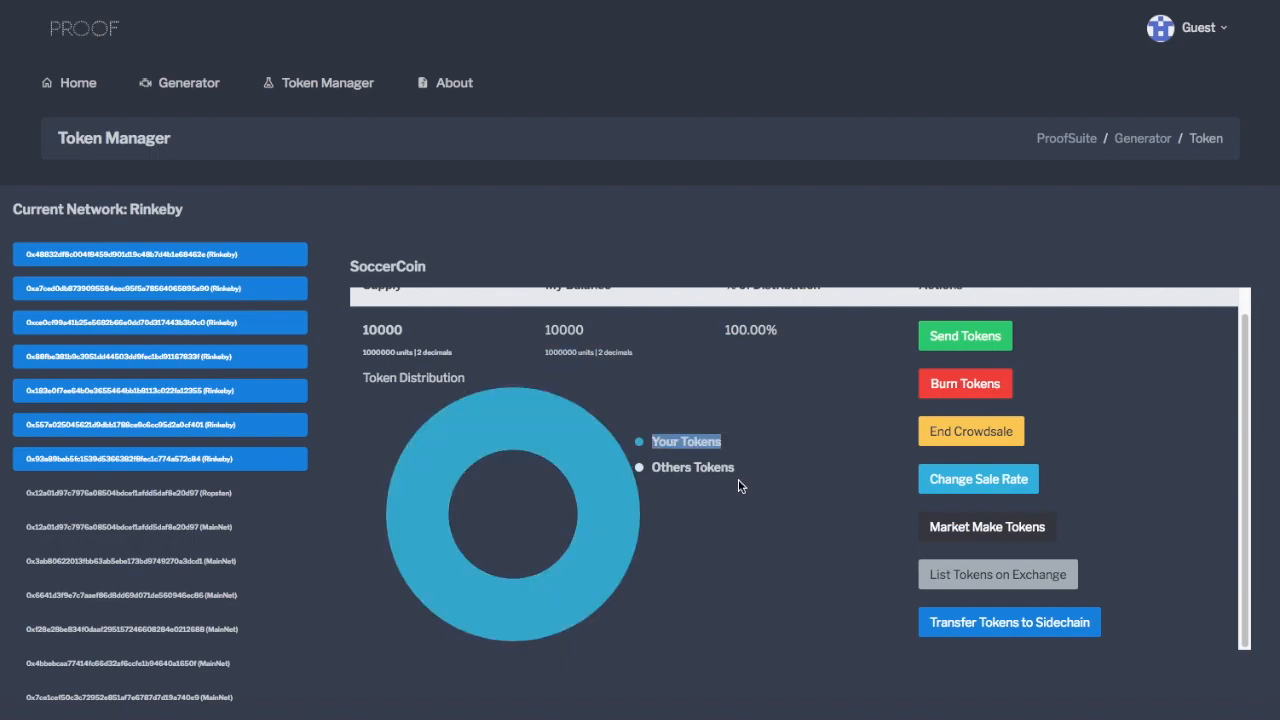
# Examine the distribution chart's legend for own and others' tokens, and highlight the distribution percentage.
pyautogui.scroll(1, 748, 446)
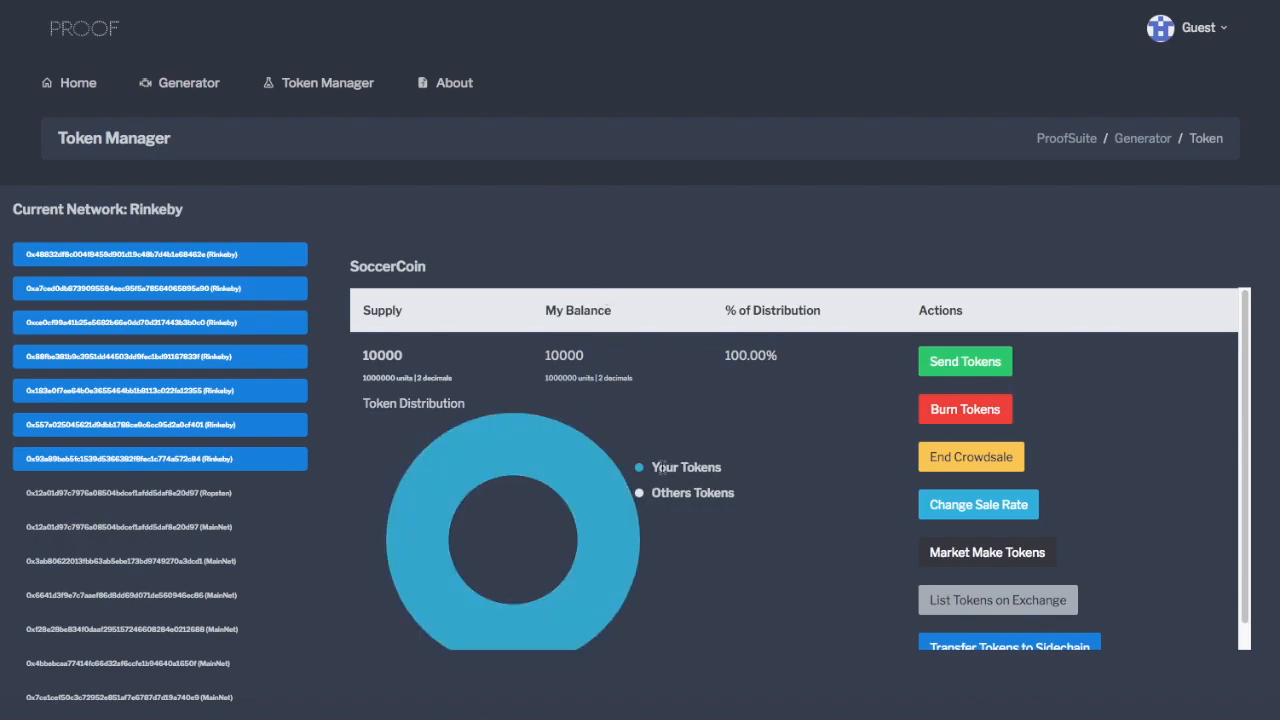
pyautogui.moveTo(662, 468); pyautogui.dragTo(673, 498)
pyautogui.click(732, 472)
pyautogui.moveTo(722, 358); pyautogui.dragTo(782, 362)
pyautogui.click(836, 400)
# Start a SoccerCoin token transfer with an amount of 1000, and paste the recipient's wallet address.
pyautogui.click(968, 380)
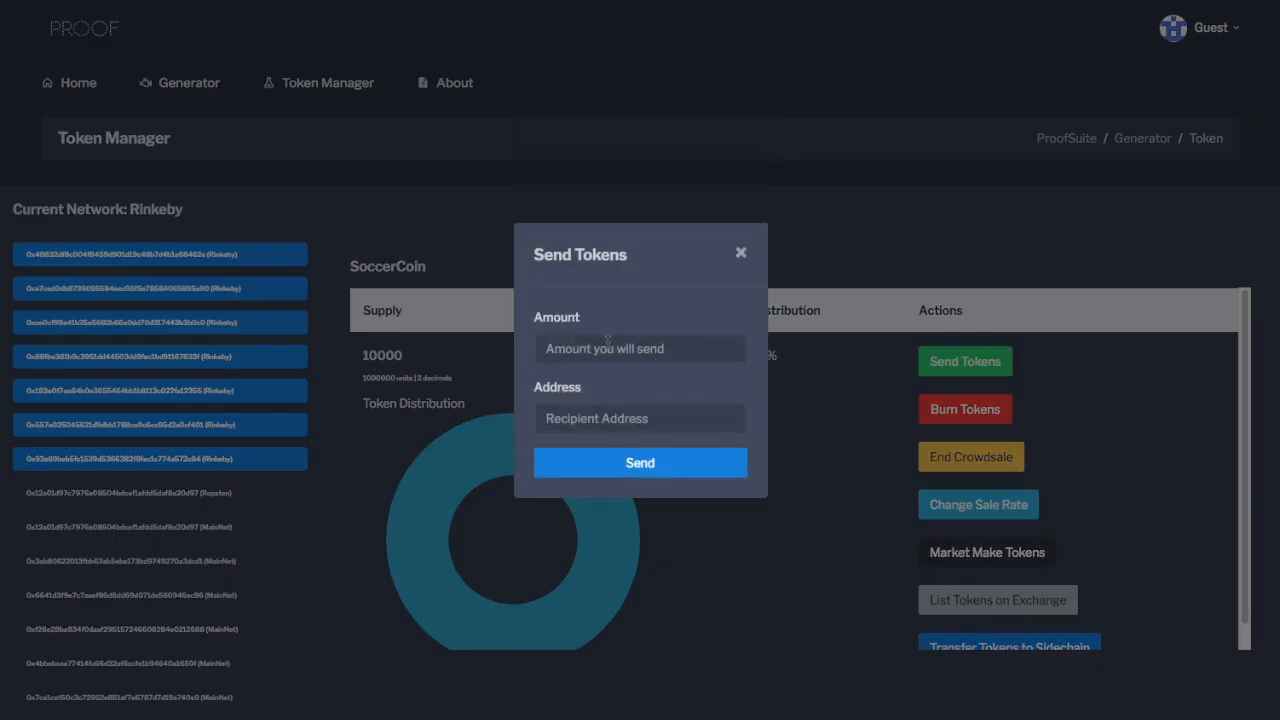
pyautogui.click(600, 350)
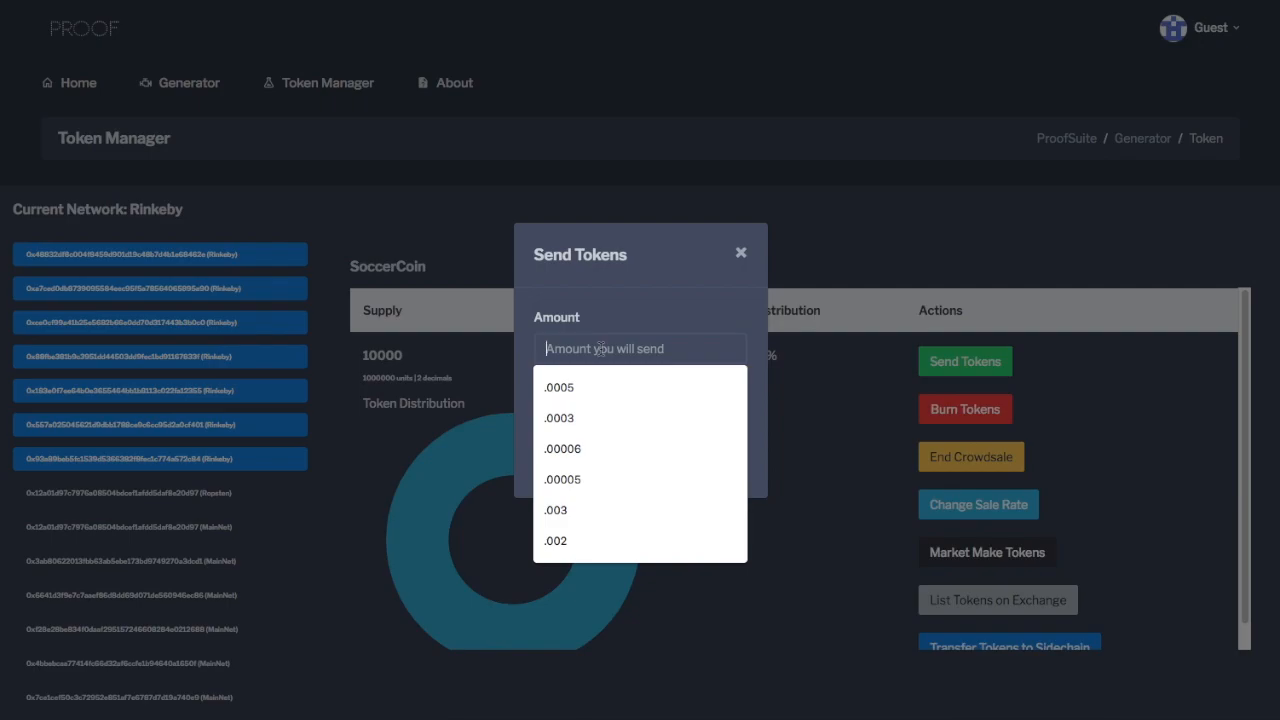
pyautogui.write('1000')
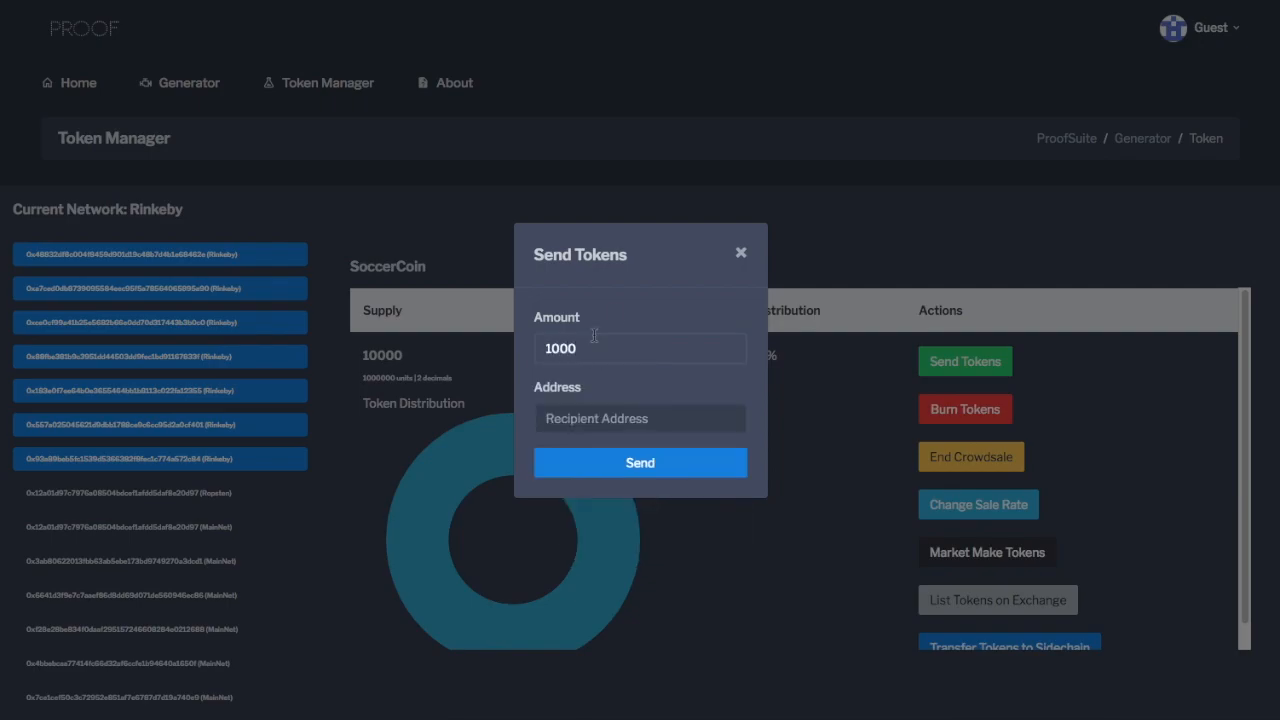
pyautogui.click(623, 418)
pyautogui.hotkey('ctrl', 'v')
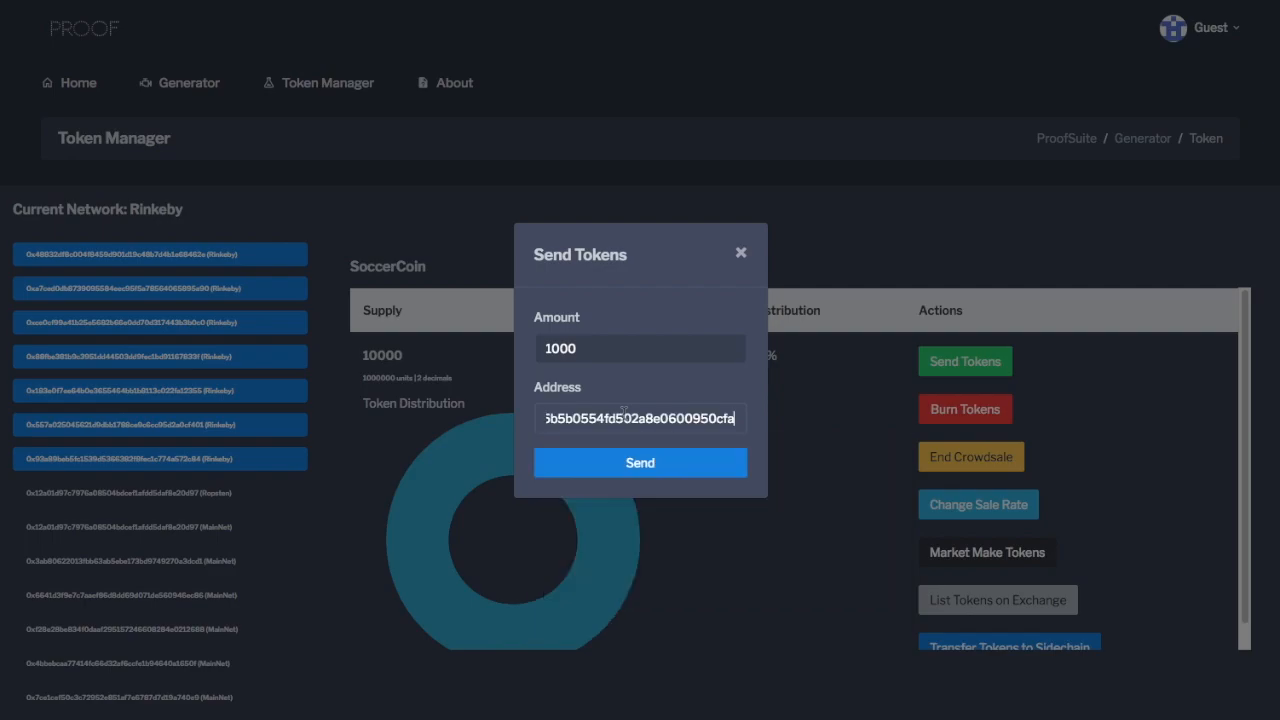
pyautogui.click(607, 349)
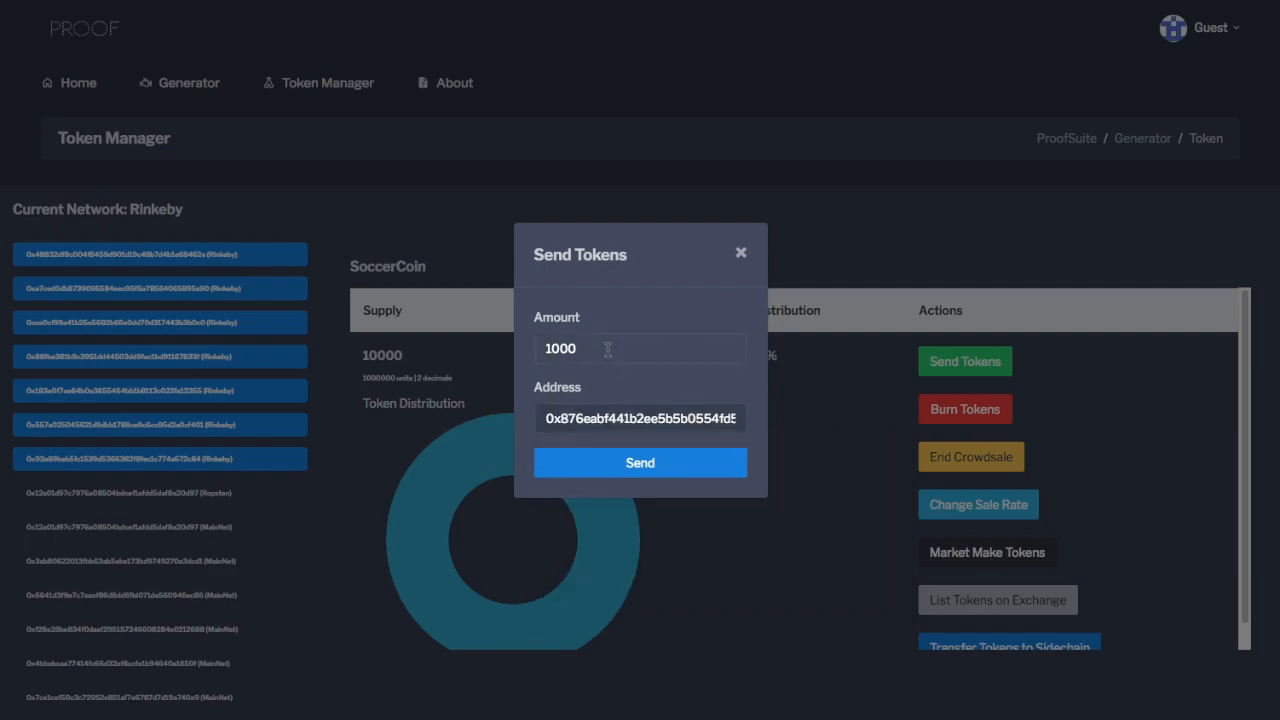
pyautogui.write('.1')
pyautogui.press('BackSpace')
# Send the 1000 SOC transfer, confirm the transaction in MetaMask, and close the Send Tokens dialog.
pyautogui.click(640, 466)
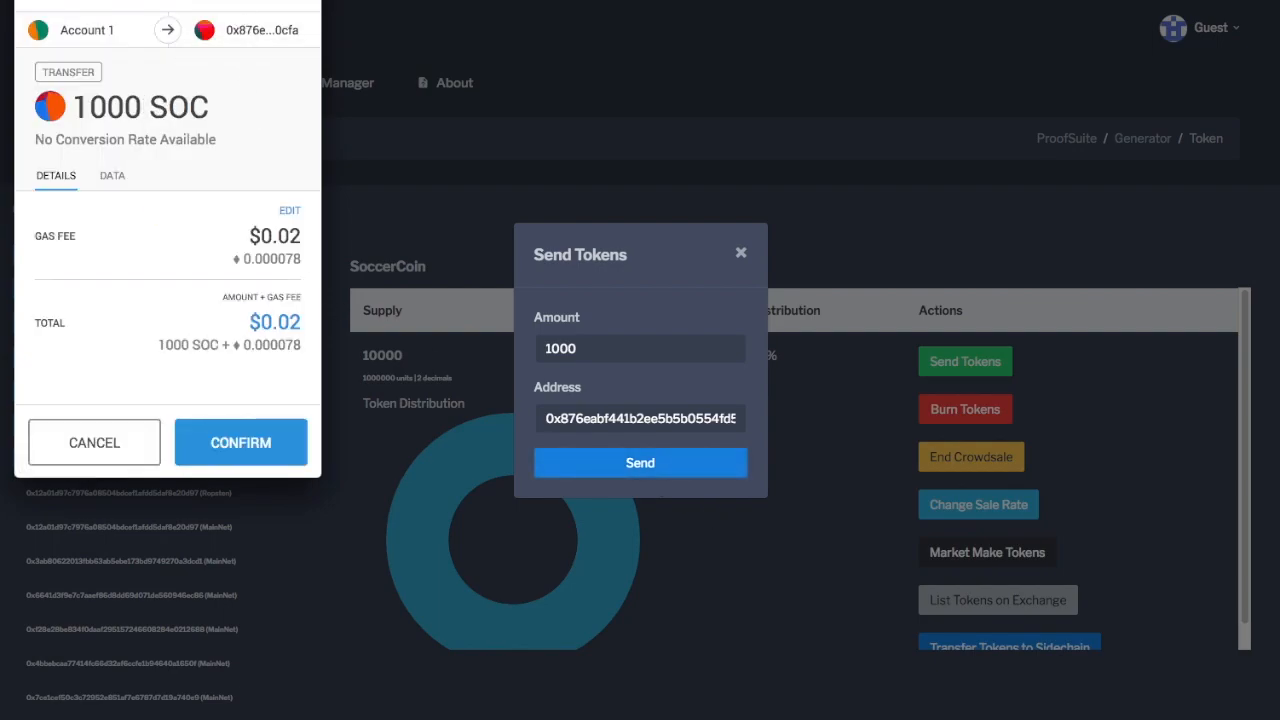
pyautogui.moveTo(269, 0); pyautogui.dragTo(356, 48)
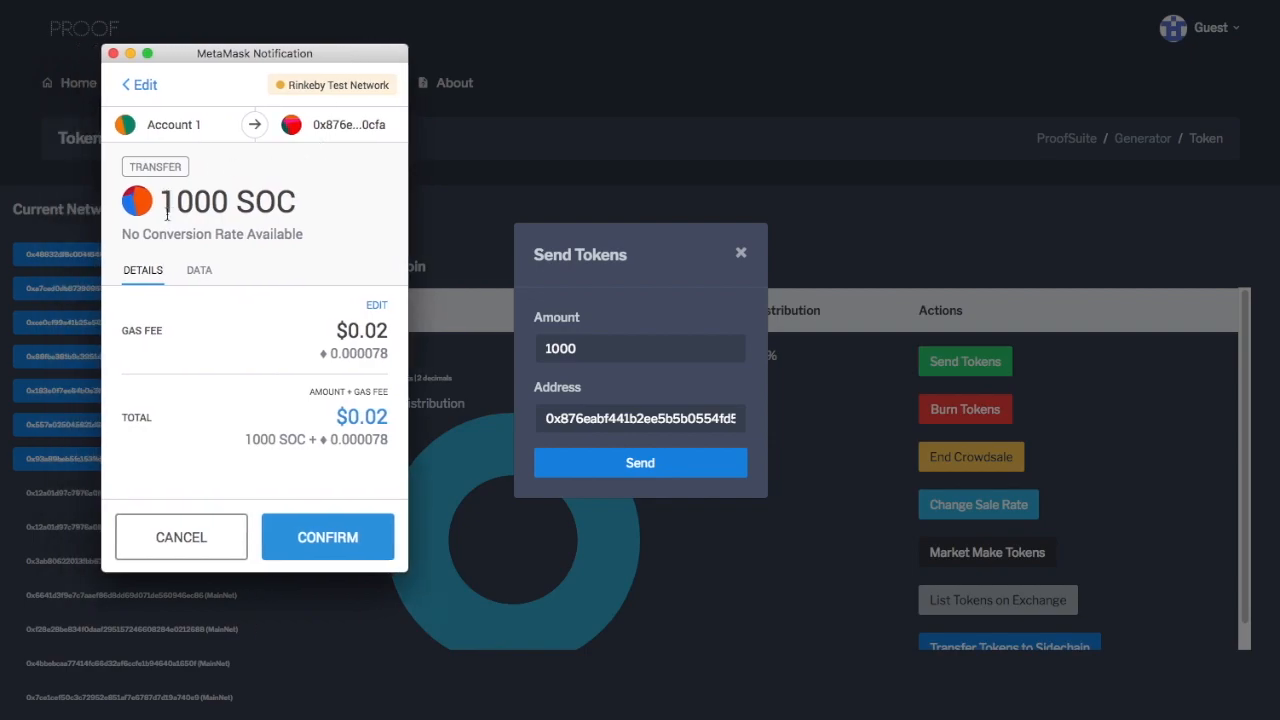
pyautogui.click(325, 540)
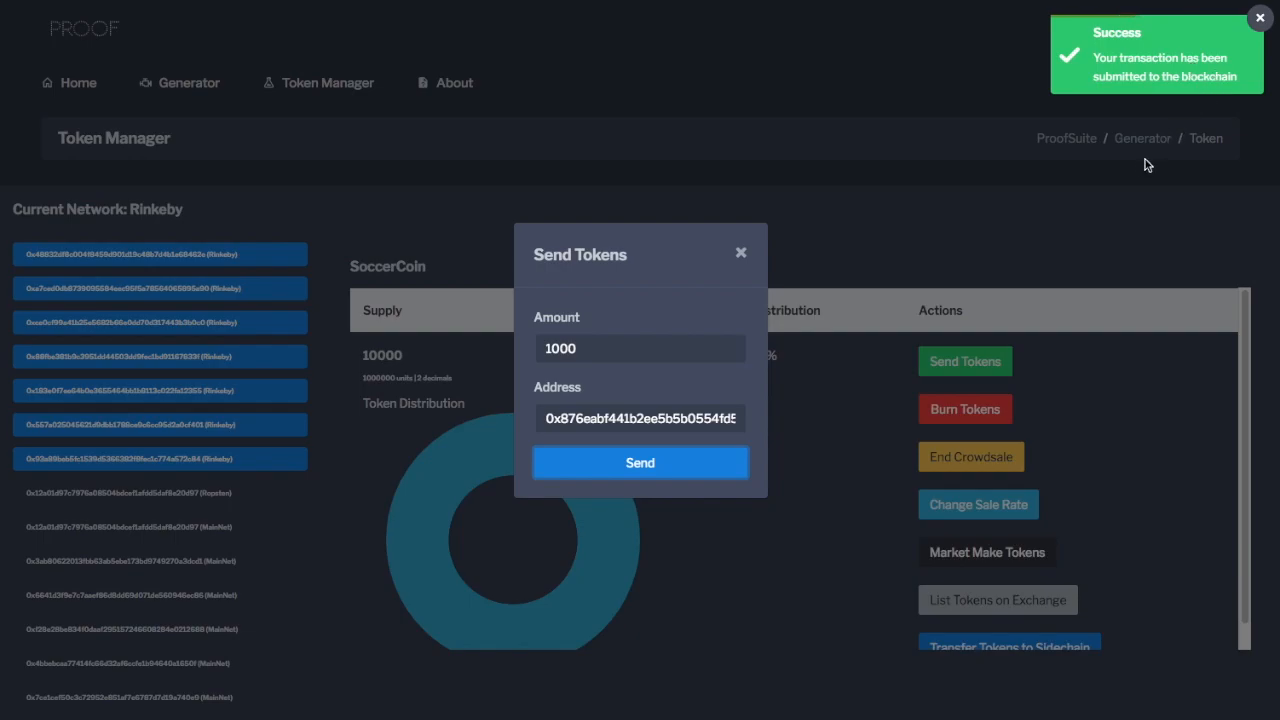
pyautogui.click(1012, 235)
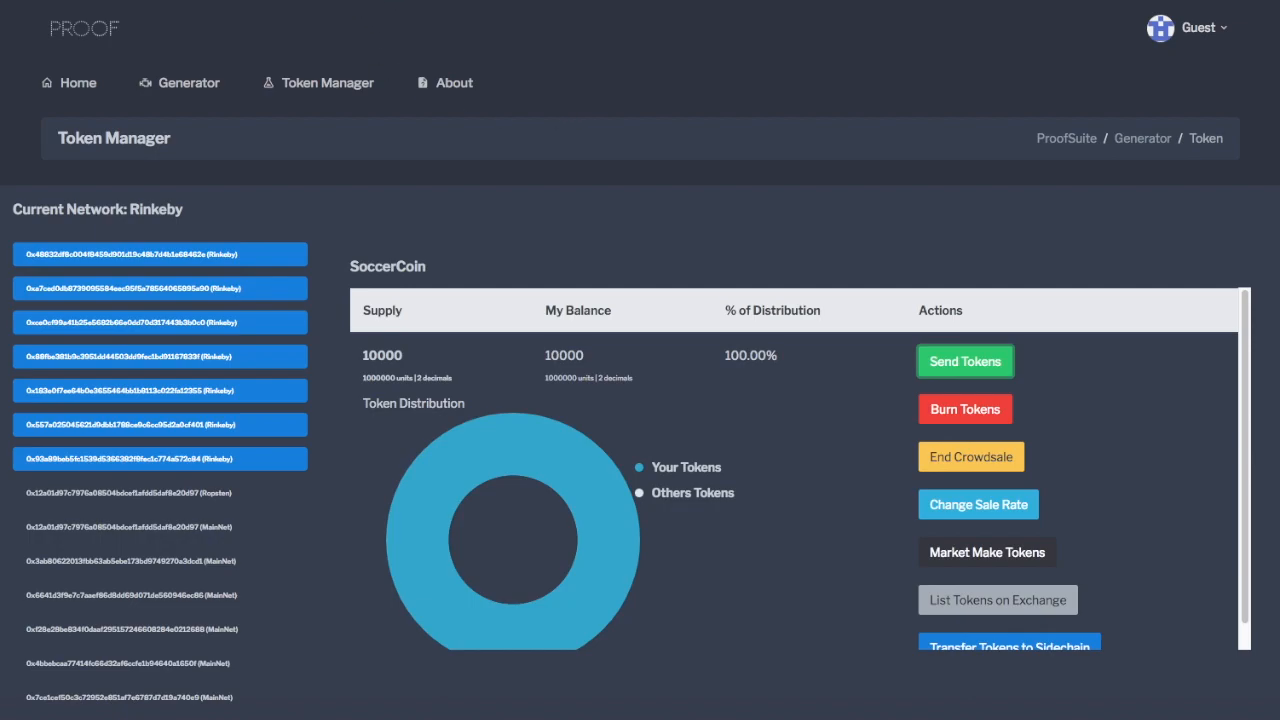
# Reload the site, reopen SoccerCoin in the Token Manager, and examine its balance and distribution chart after the transfer.
pyautogui.press('Return')
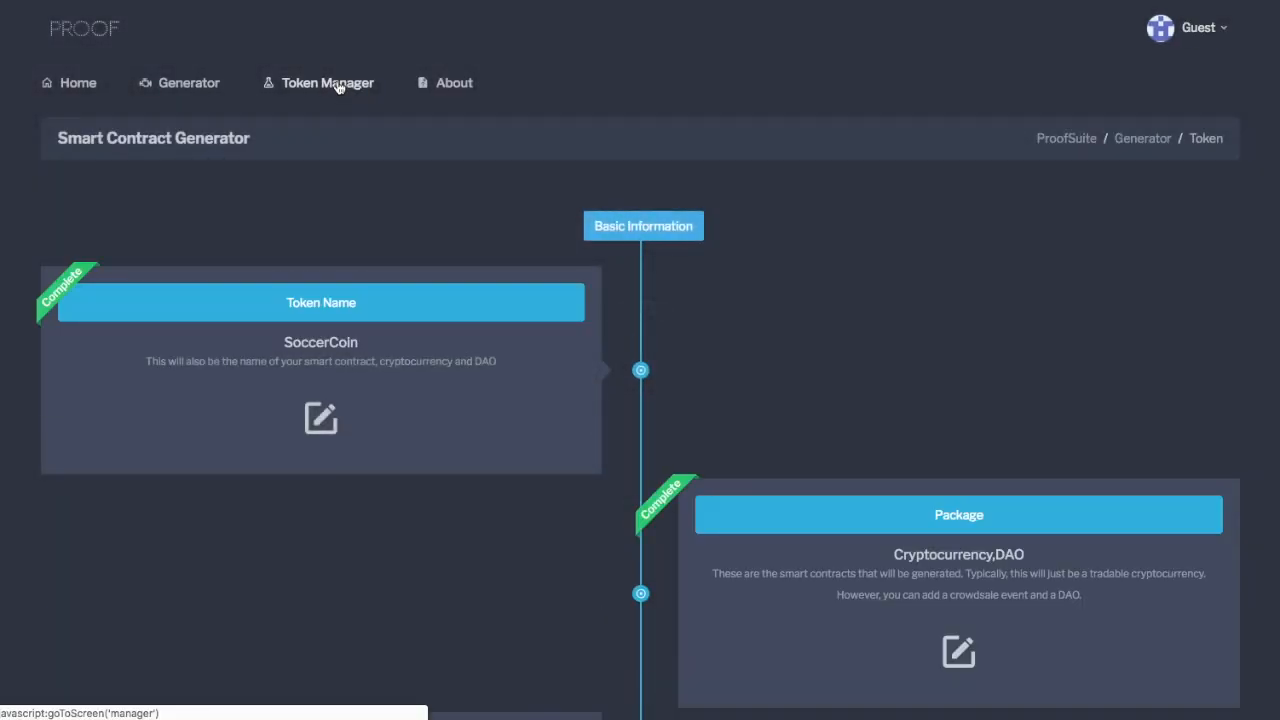
pyautogui.click(337, 86)
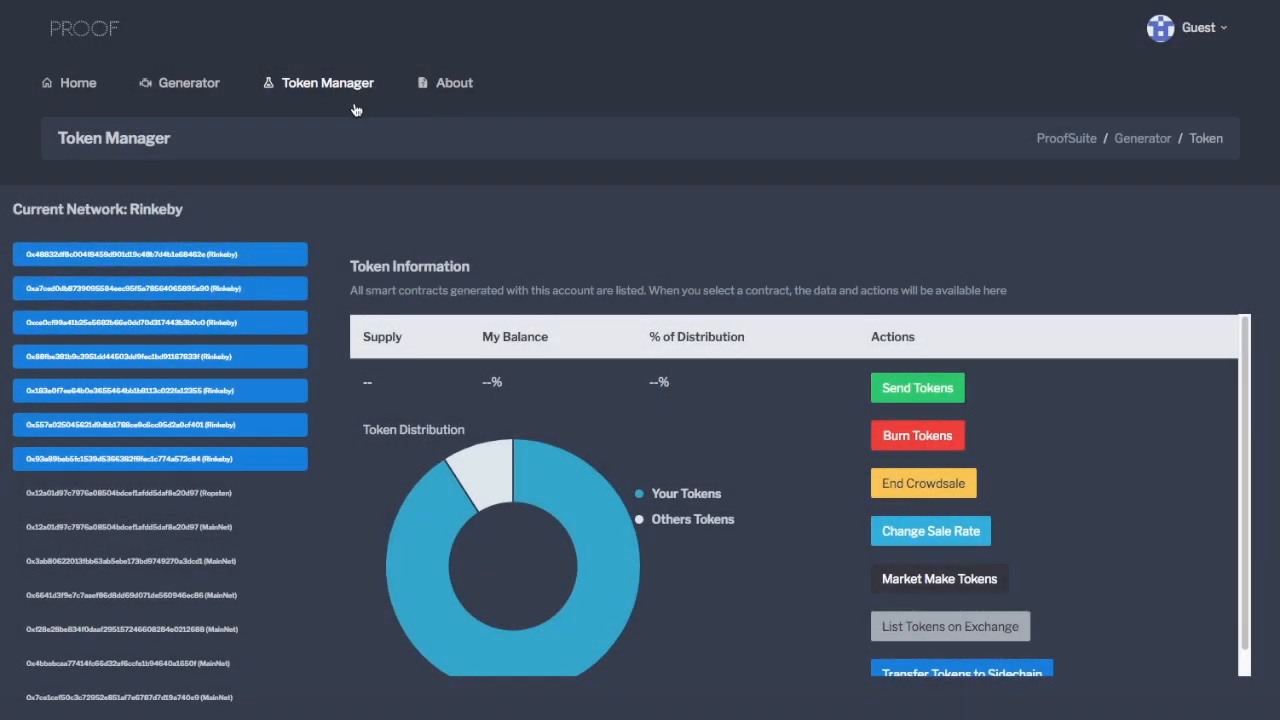
pyautogui.click(185, 257)
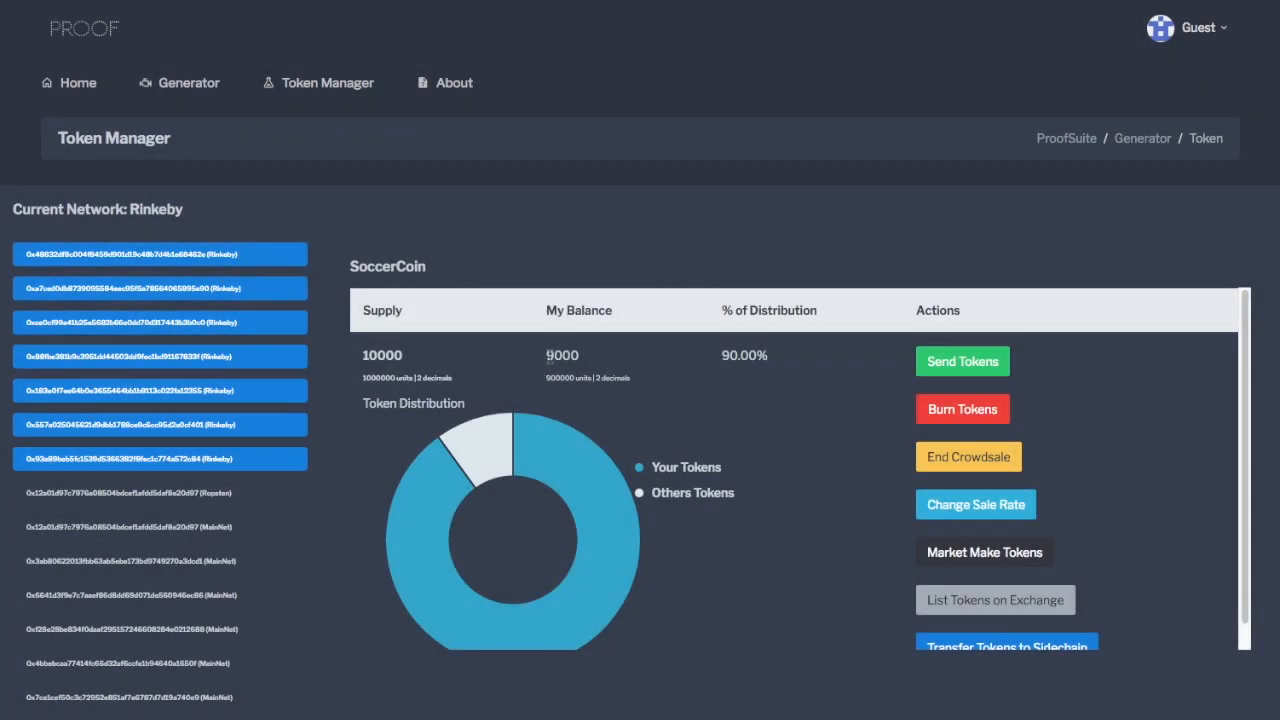
pyautogui.moveTo(546, 356); pyautogui.dragTo(604, 356)
pyautogui.moveTo(484, 470)
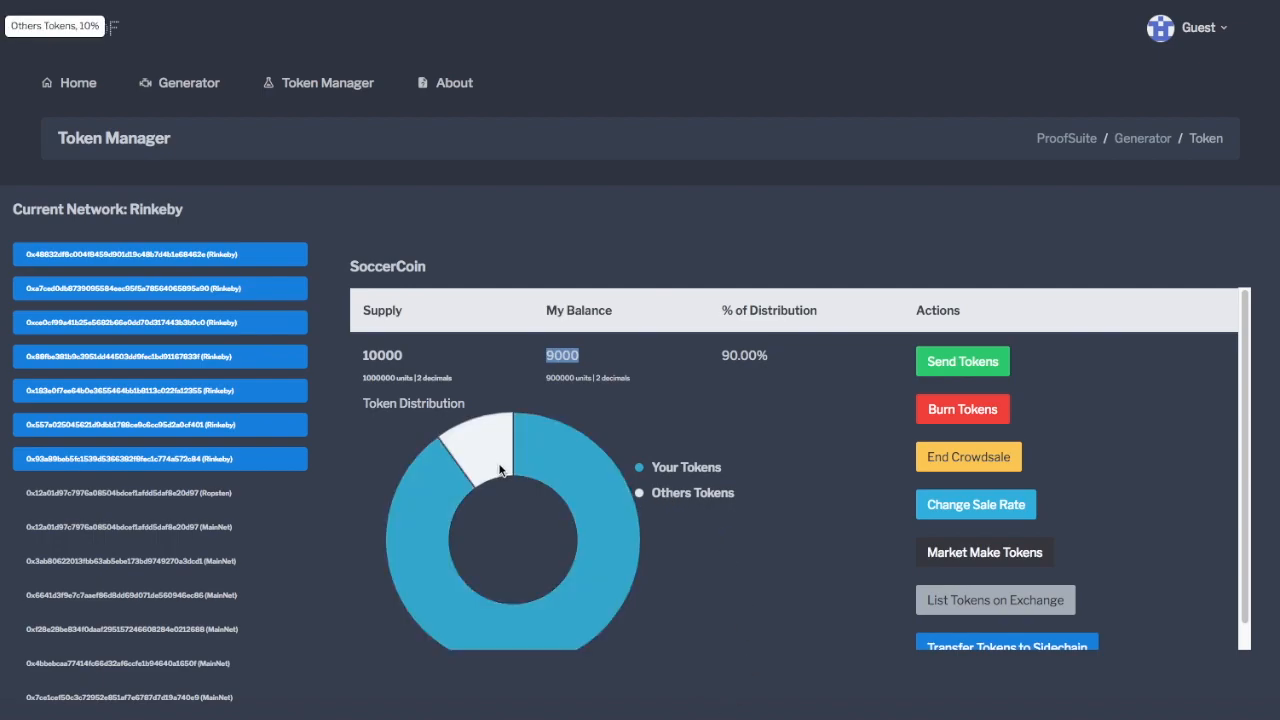
pyautogui.moveTo(628, 510)
pyautogui.scroll(-1, 798, 559)
pyautogui.scroll(1, 798, 559)
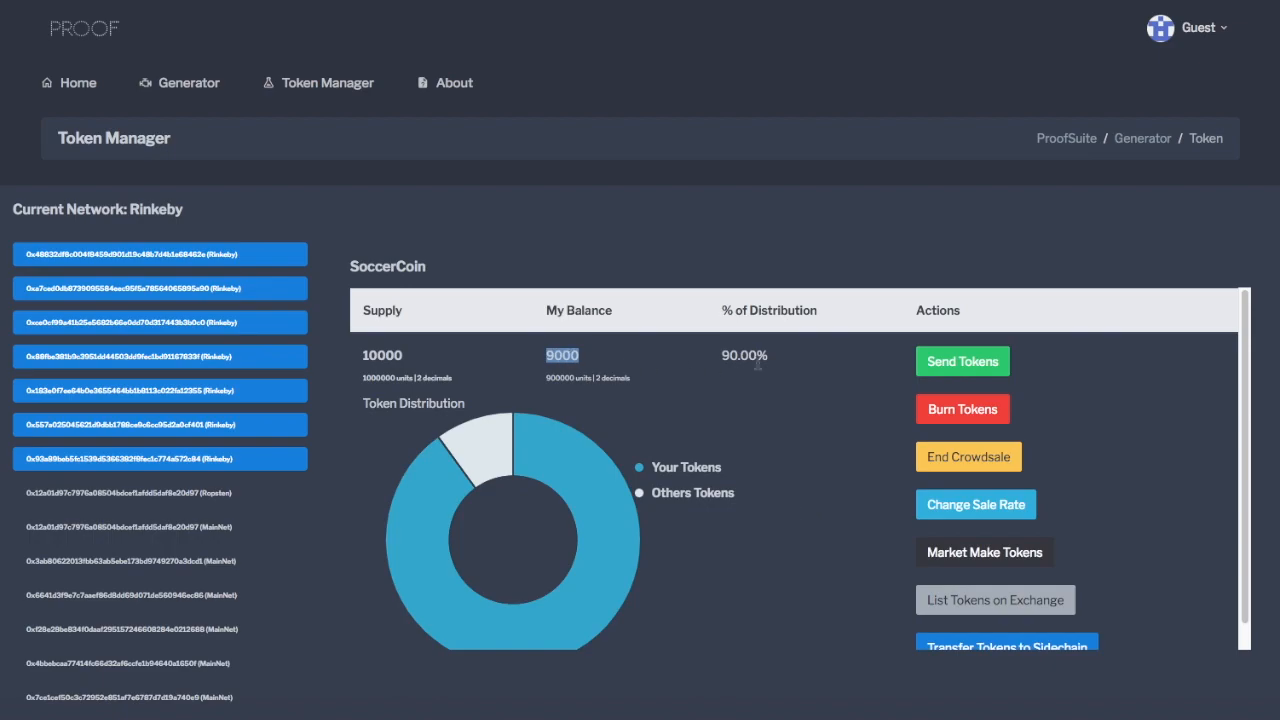
# Burn 4000 SoccerCoin tokens, confirm the transaction in MetaMask, and close the Burn Tokens dialog.
pyautogui.click(977, 416)
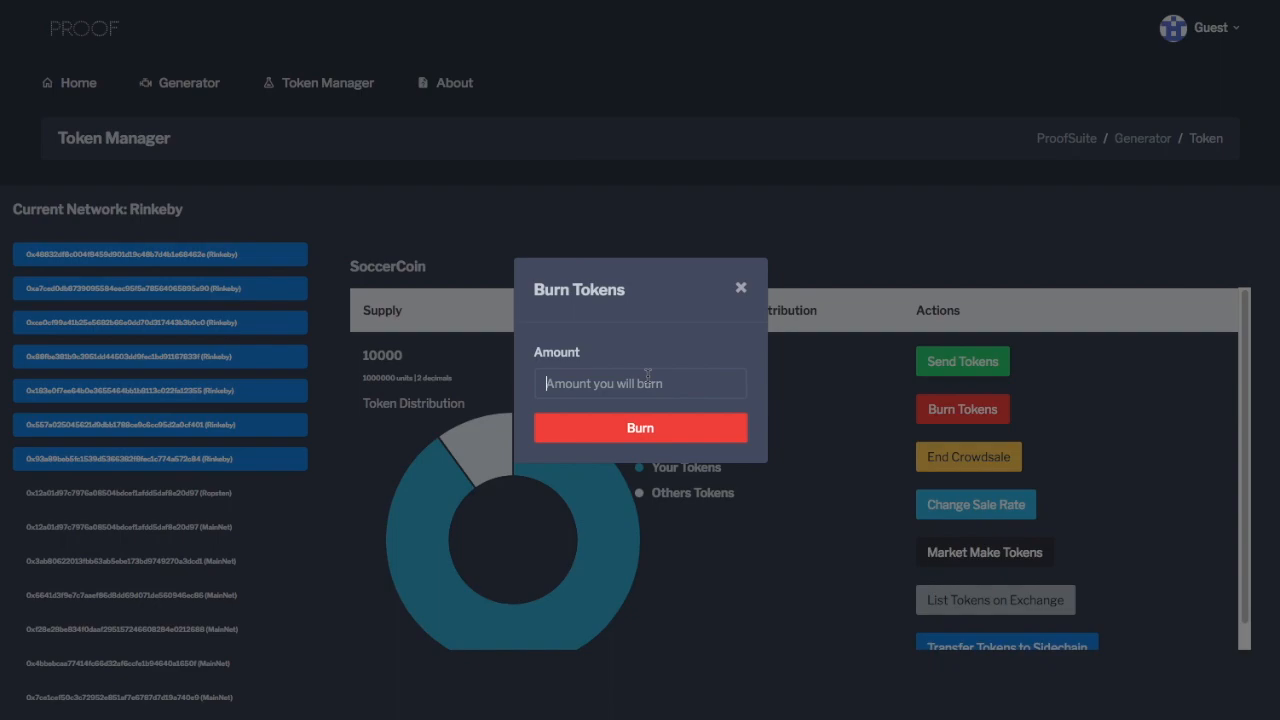
pyautogui.click(648, 383)
pyautogui.write('4000')
pyautogui.click(667, 429)
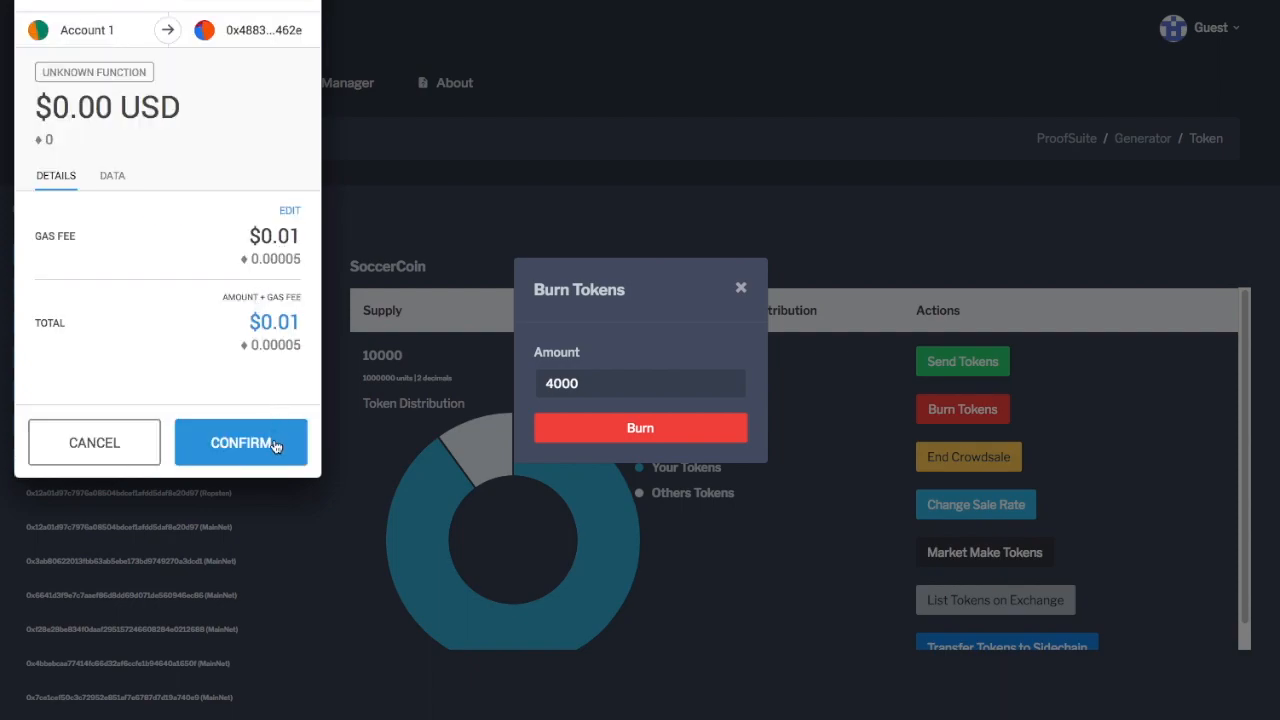
pyautogui.click(275, 445)
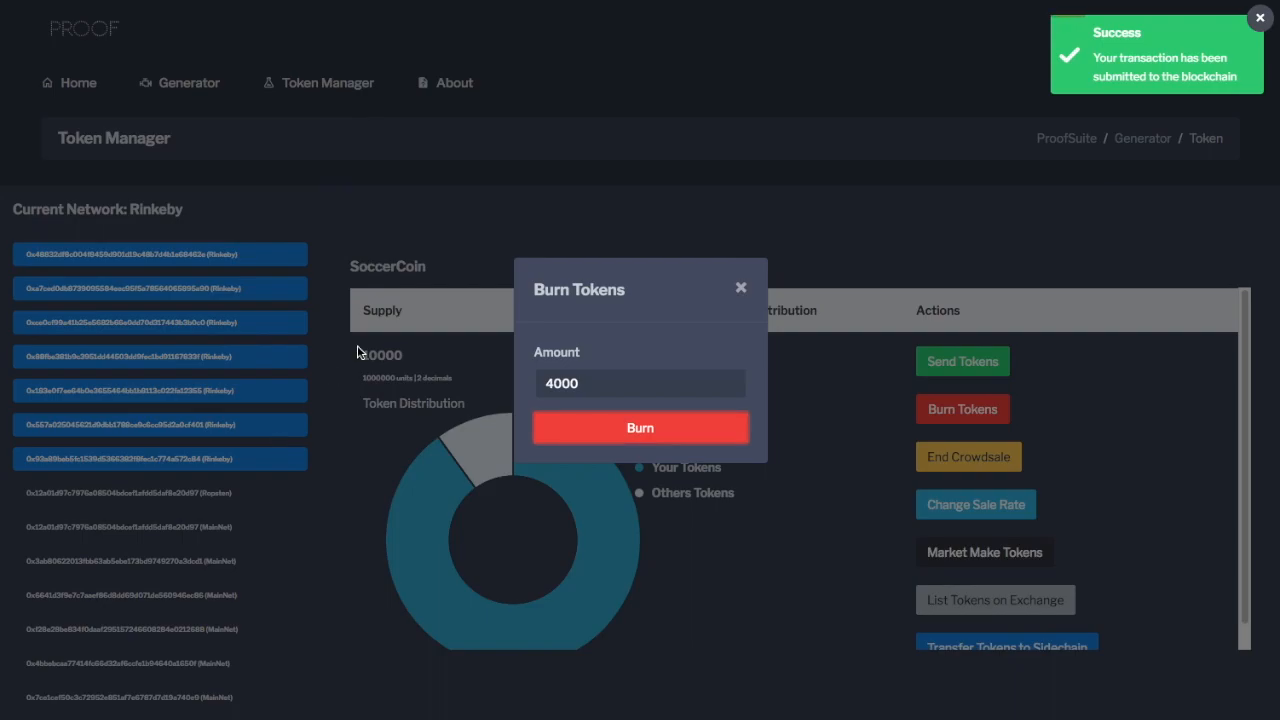
pyautogui.click(877, 243)
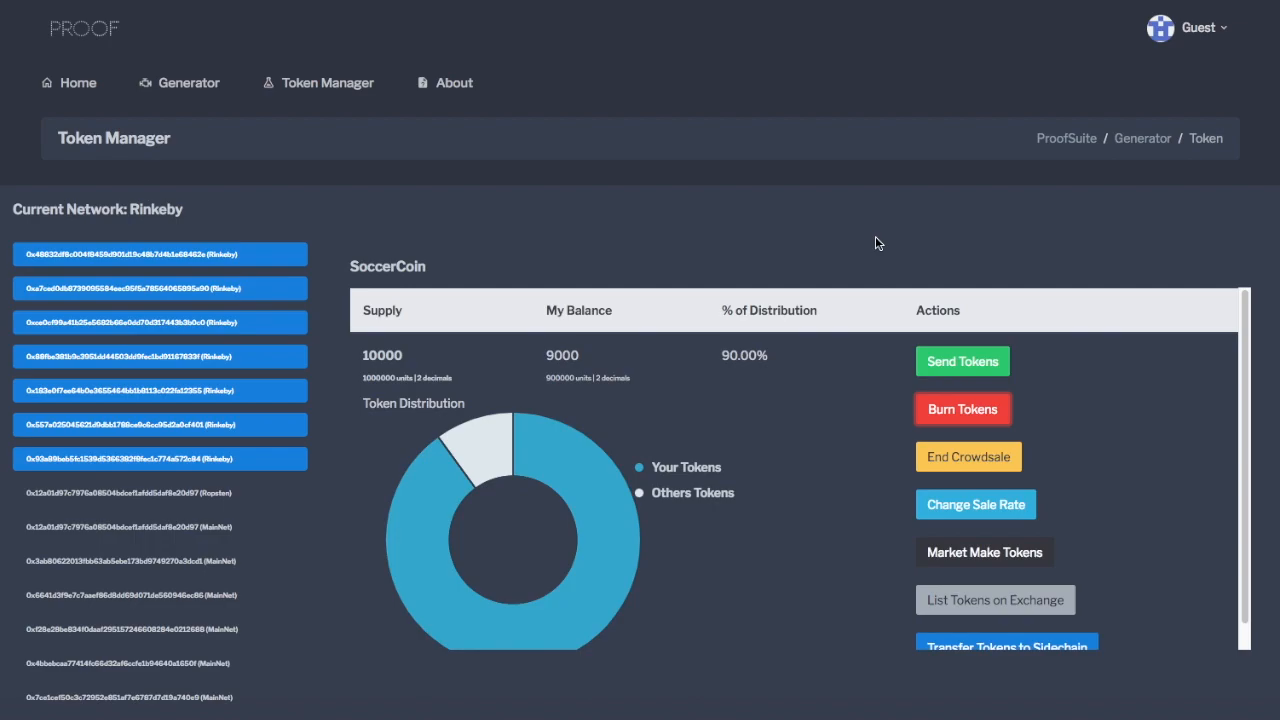
# Reload the site and reopen SoccerCoin in the Token Manager to check its supply, balance and distribution after the burn.
pyautogui.click(856, 254)
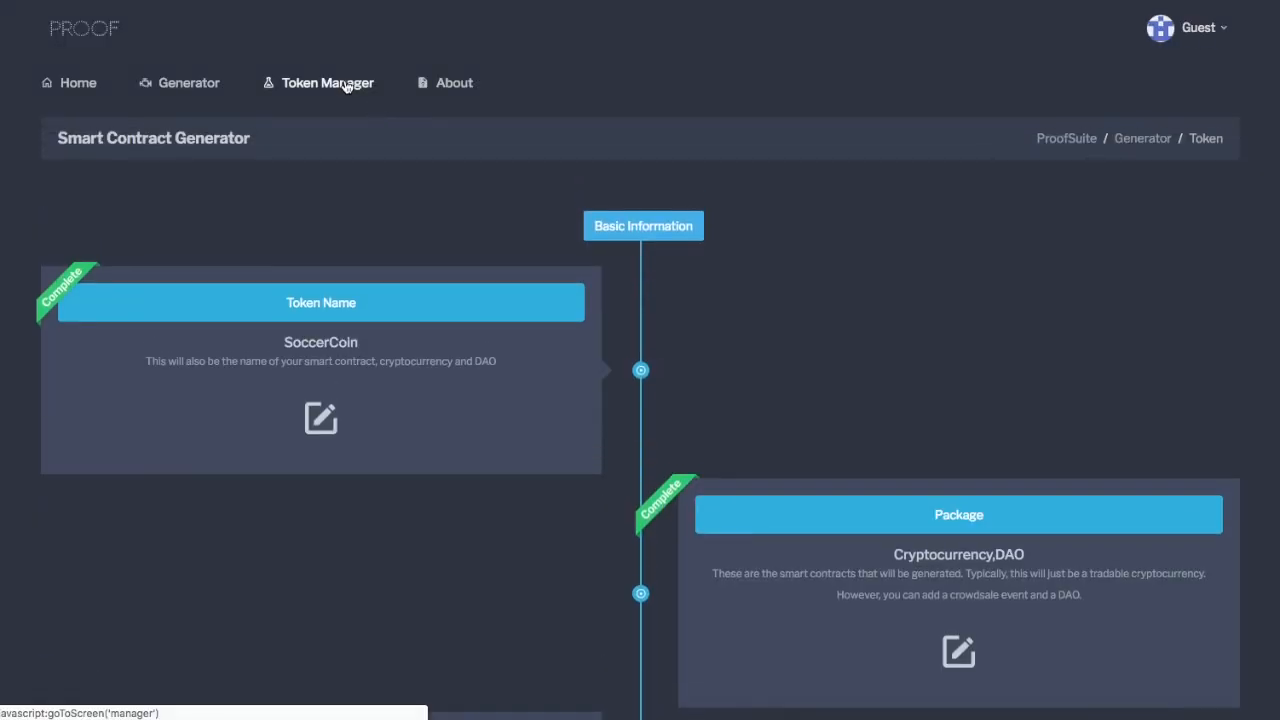
pyautogui.click(343, 86)
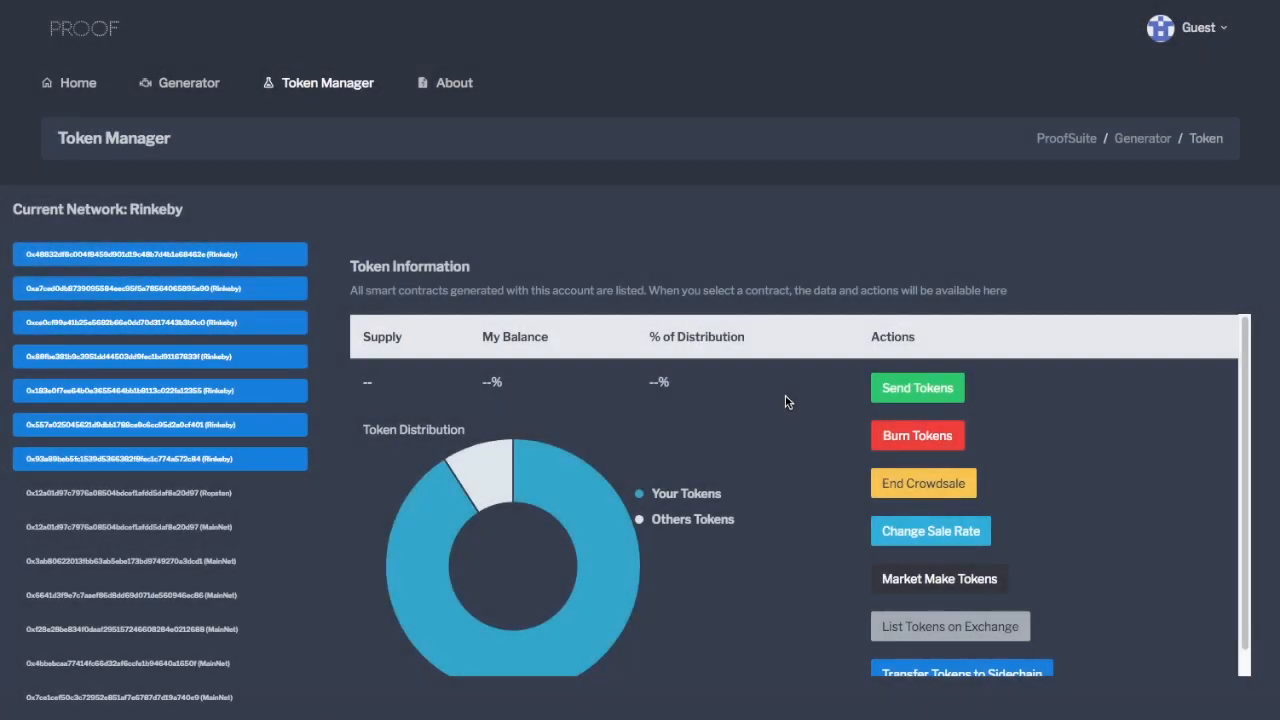
pyautogui.click(237, 259)
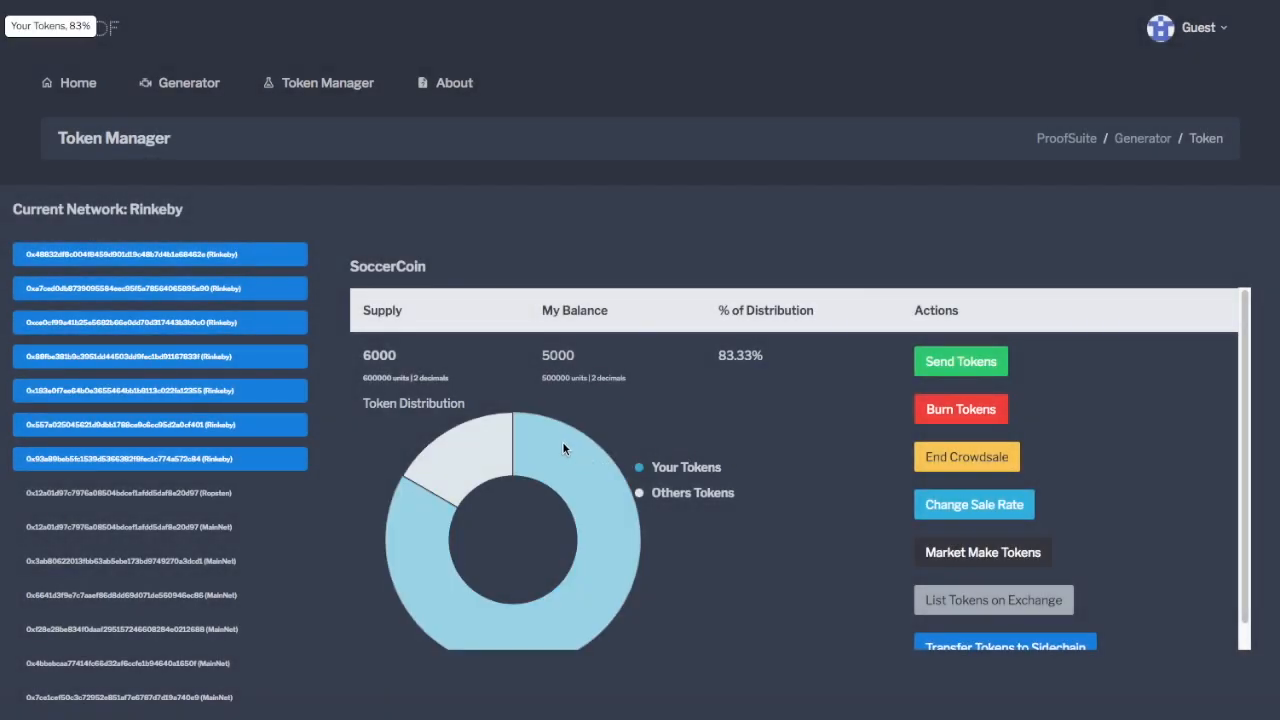
# Examine SoccerCoin's supply, own balance and distribution percentage, along with the token distribution chart.
pyautogui.moveTo(540, 362); pyautogui.dragTo(590, 363)
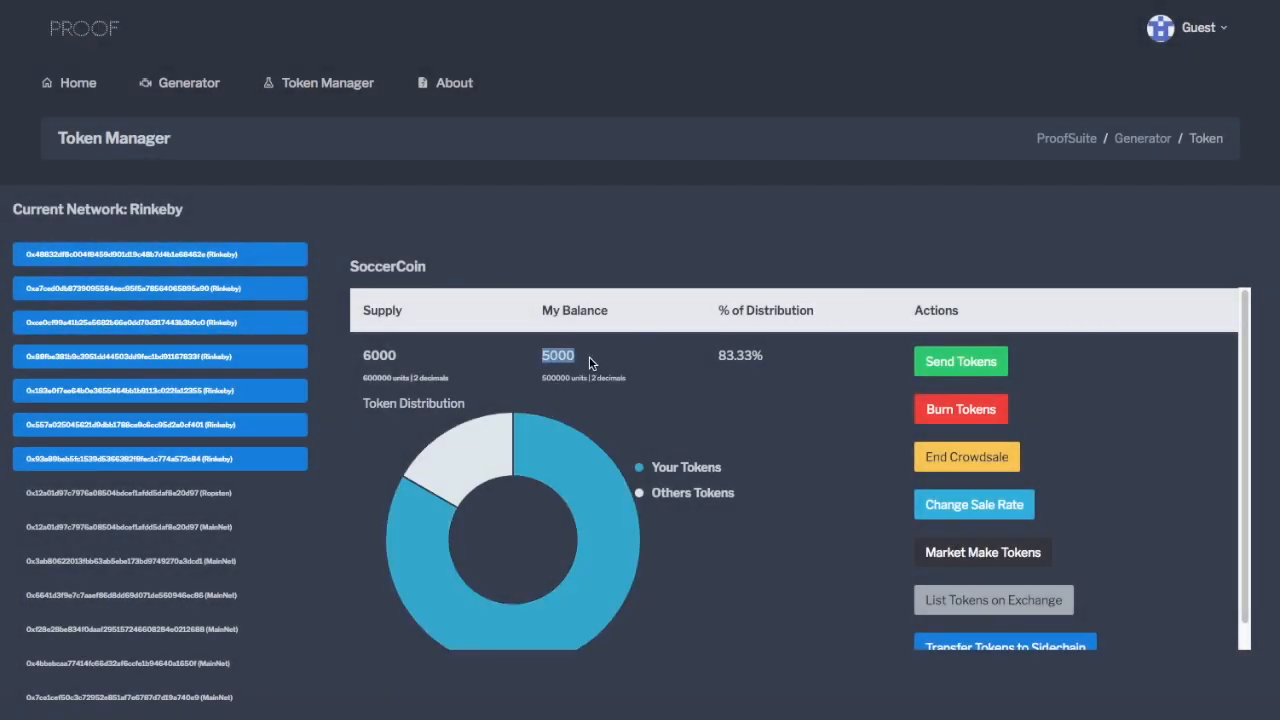
pyautogui.moveTo(413, 362); pyautogui.dragTo(358, 360)
pyautogui.click(790, 400)
pyautogui.moveTo(714, 360); pyautogui.dragTo(762, 360)
pyautogui.click(803, 423)
pyautogui.scroll(-1, 725, 519)
pyautogui.scroll(1, 725, 513)
pyautogui.moveTo(473, 457)
pyautogui.scroll(-1, 774, 520)
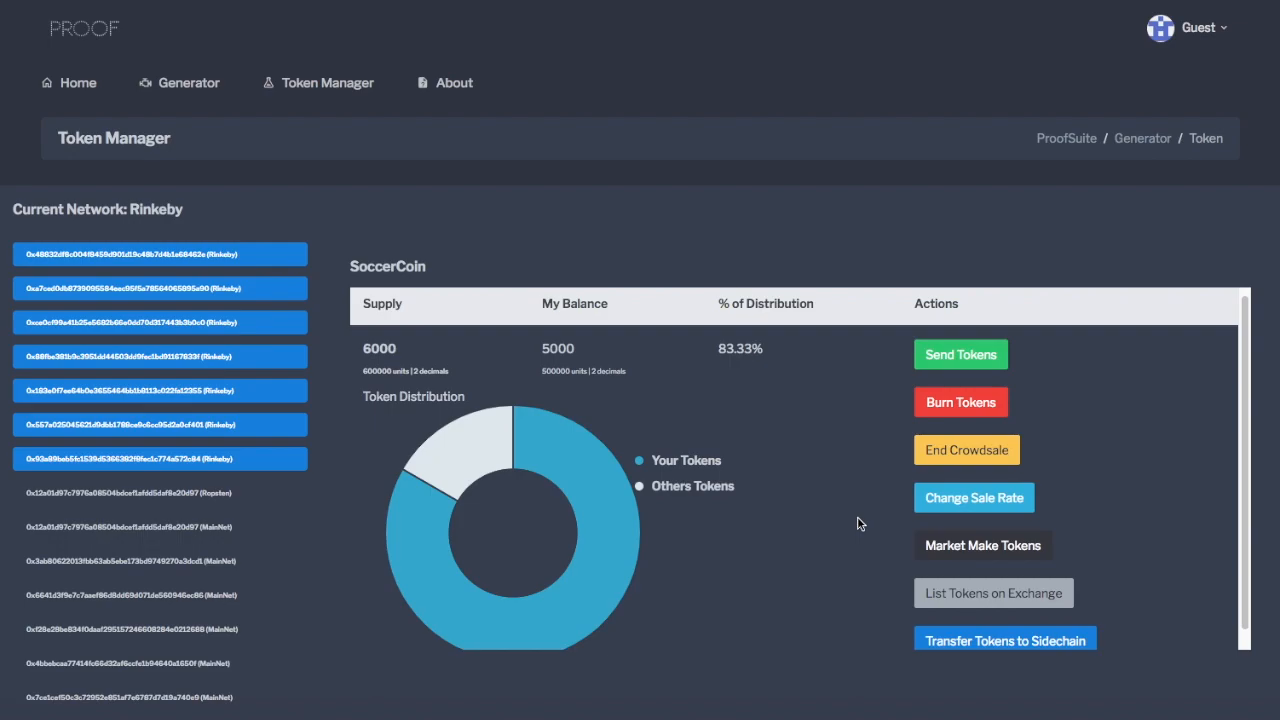
# Set SoccerCoin's token sale rate to 1000, confirm the transaction in MetaMask, and close the Change TokenSale Rate dialog.
pyautogui.click(985, 503)
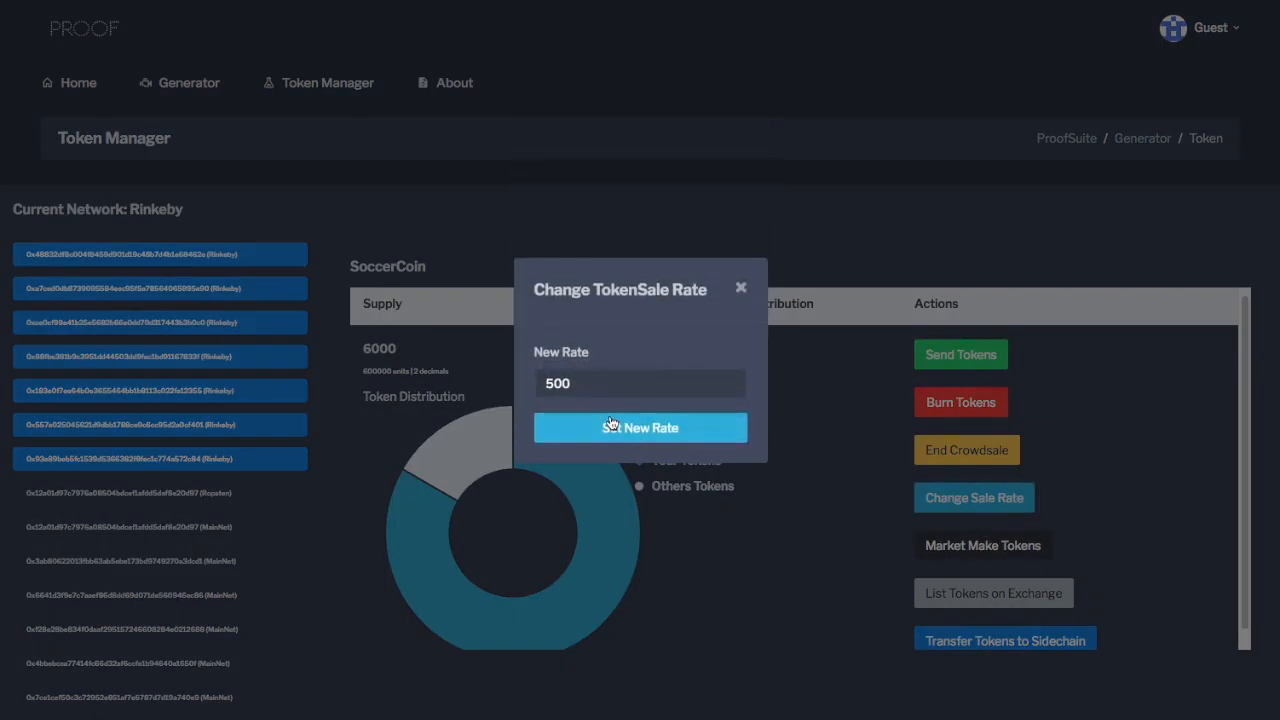
pyautogui.moveTo(597, 387); pyautogui.dragTo(539, 381)
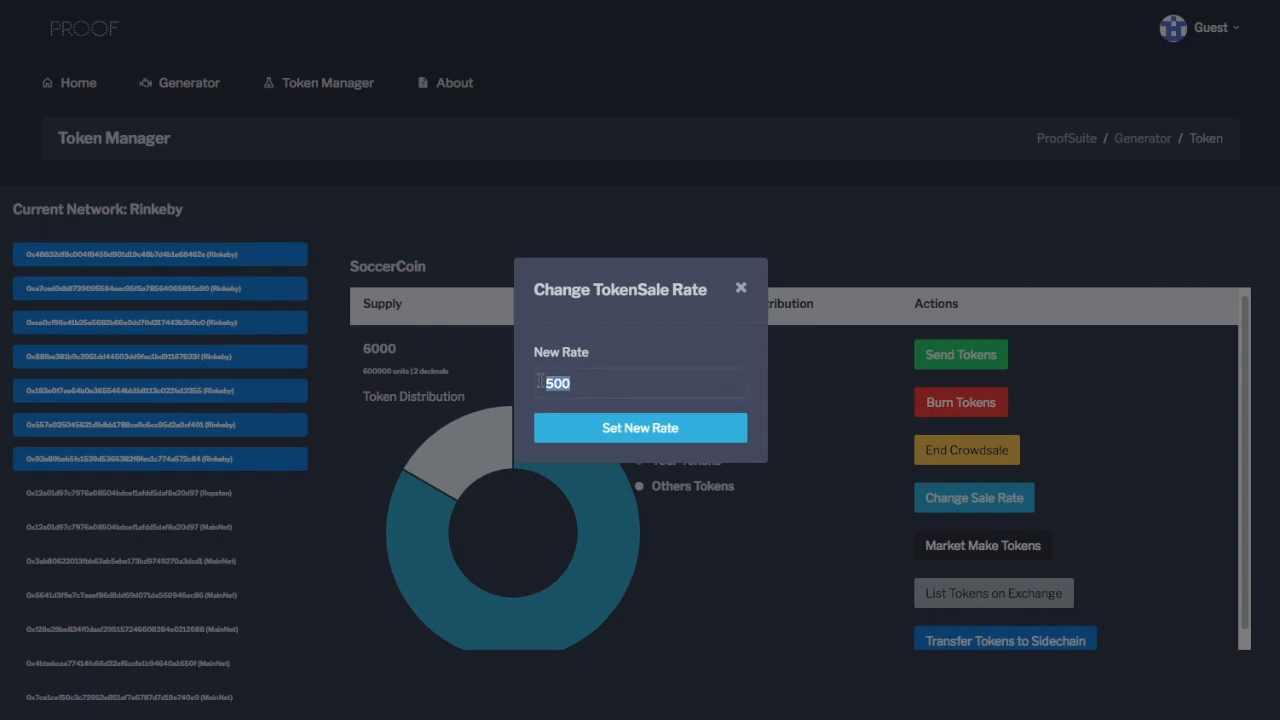
pyautogui.write('1000')
pyautogui.click(675, 440)
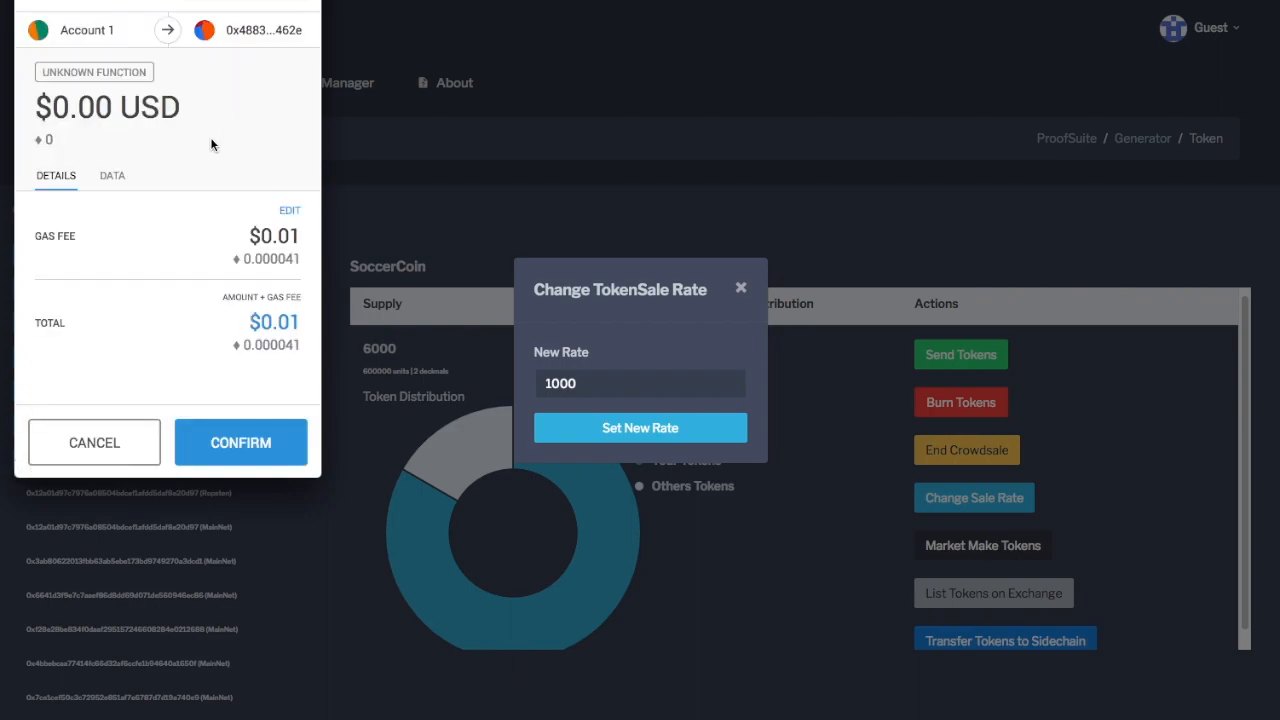
pyautogui.click(256, 444)
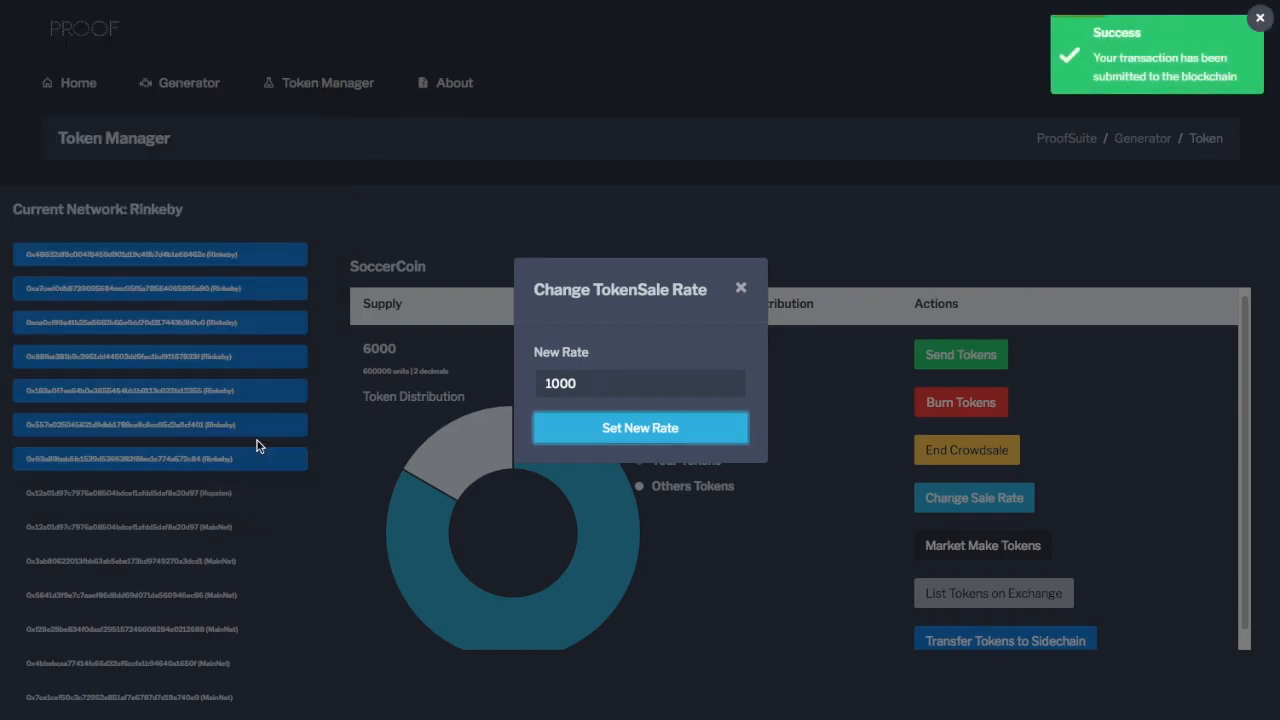
pyautogui.click(827, 284)
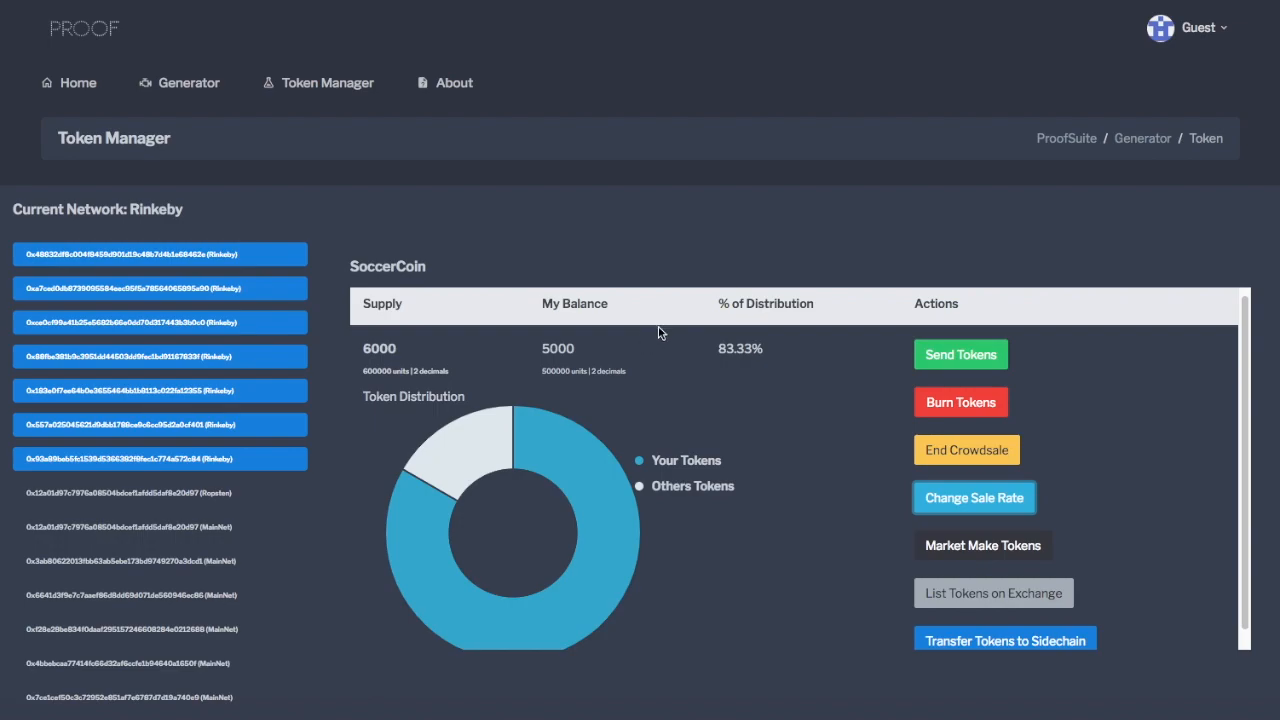
# End the SoccerCoin crowdsale and confirm the transaction in MetaMask.
pyautogui.click(986, 452)
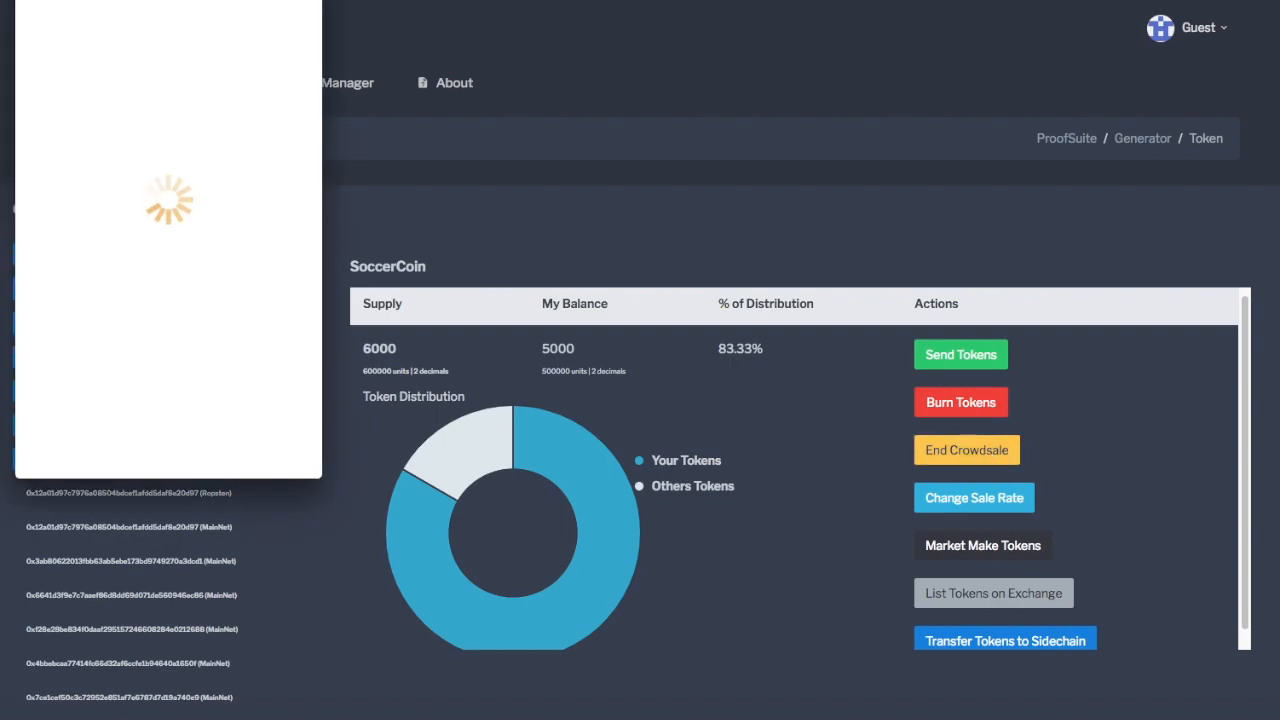
pyautogui.moveTo(152, 3); pyautogui.dragTo(257, 70)
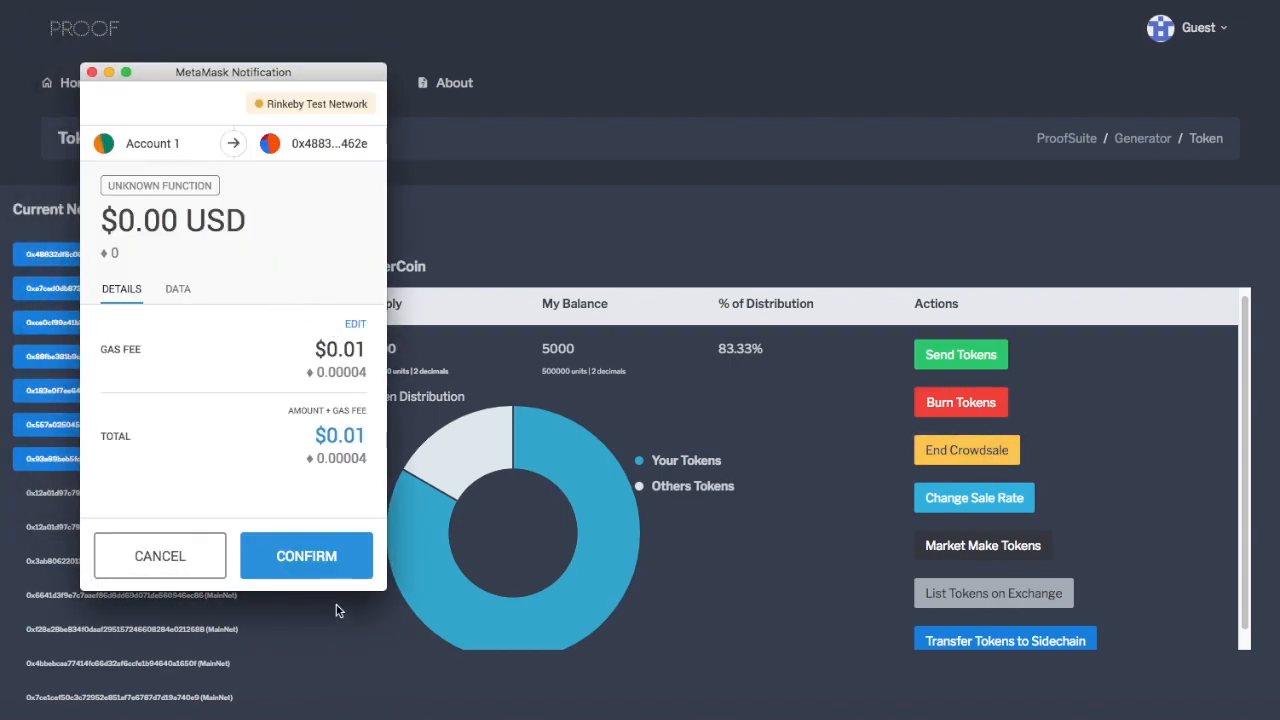
pyautogui.click(300, 560)
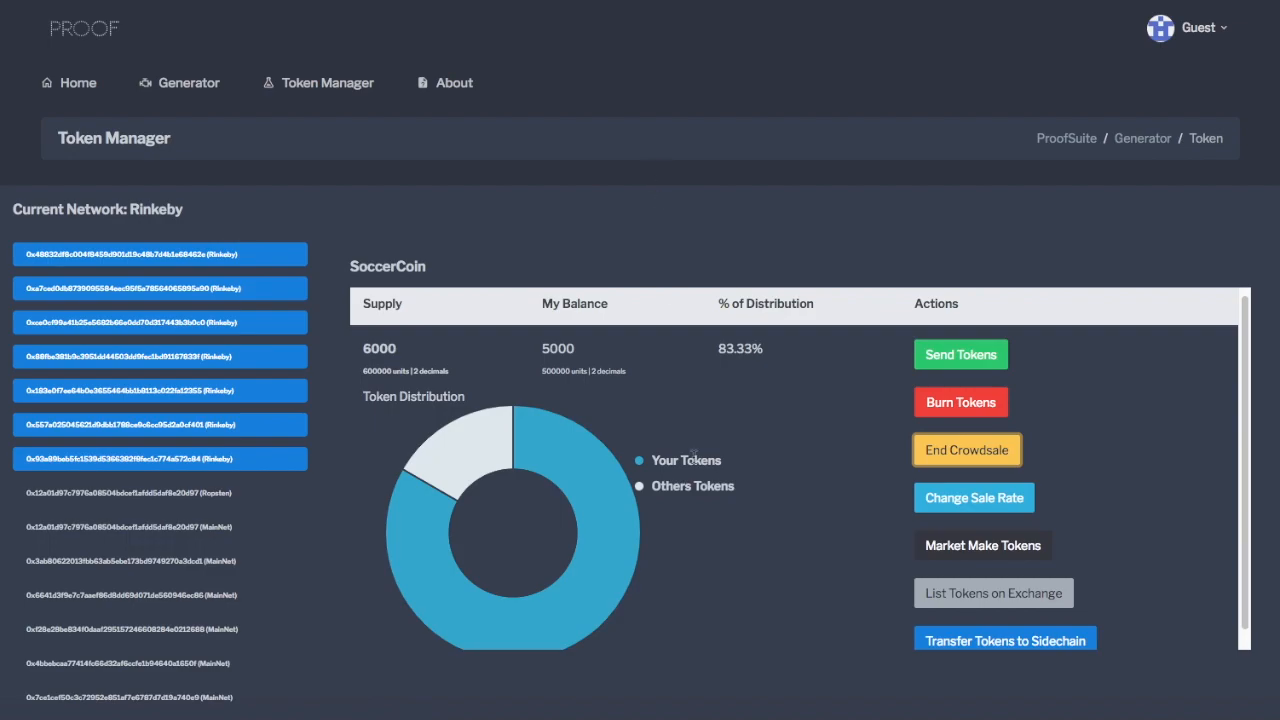
# Review SoccerCoin's market-making information and its sidechain transfer option, closing each dialog after reading it.
pyautogui.scroll(-1, 695, 455)
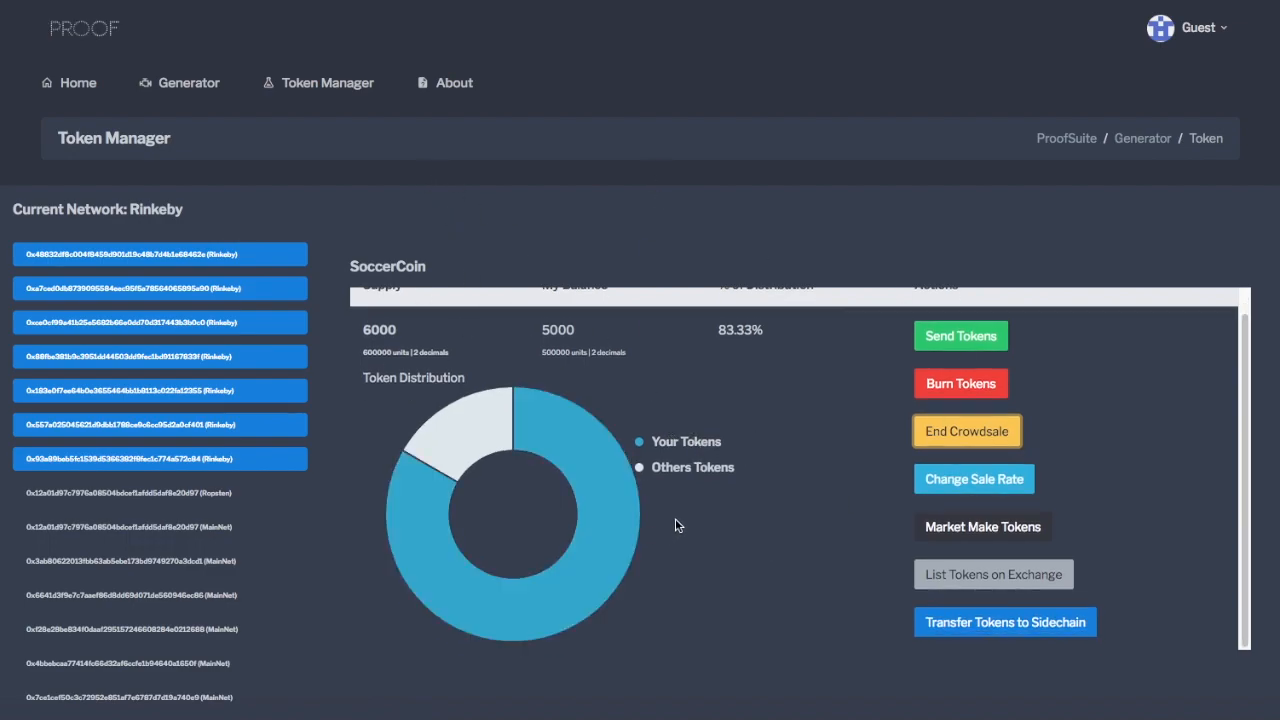
pyautogui.scroll(1, 586, 295)
pyautogui.scroll(-1, 820, 485)
pyautogui.click(983, 535)
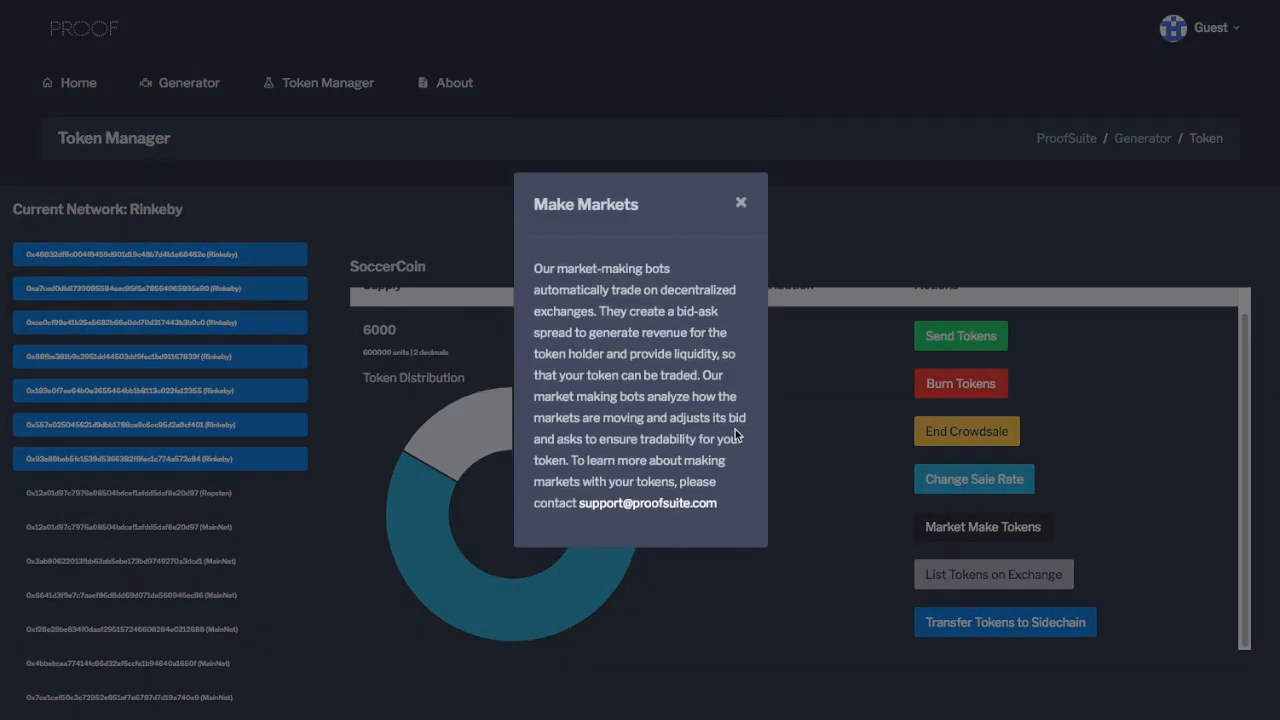
pyautogui.click(741, 206)
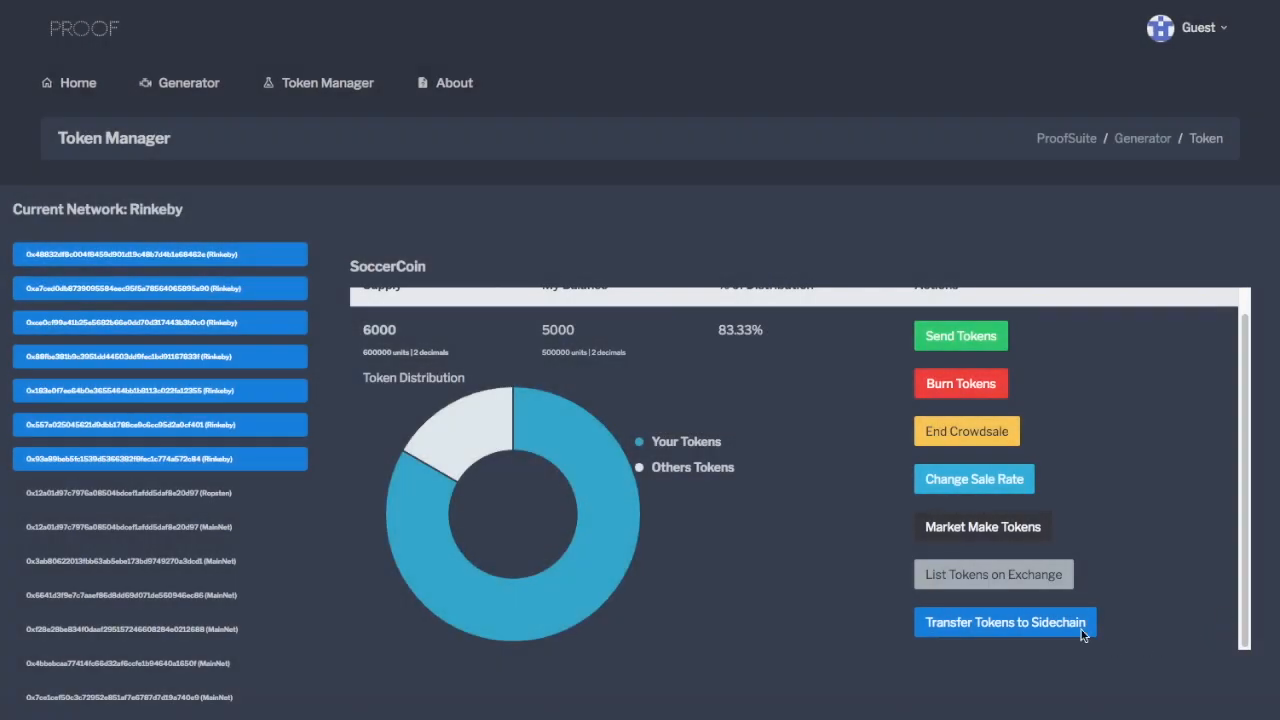
pyautogui.click(997, 640)
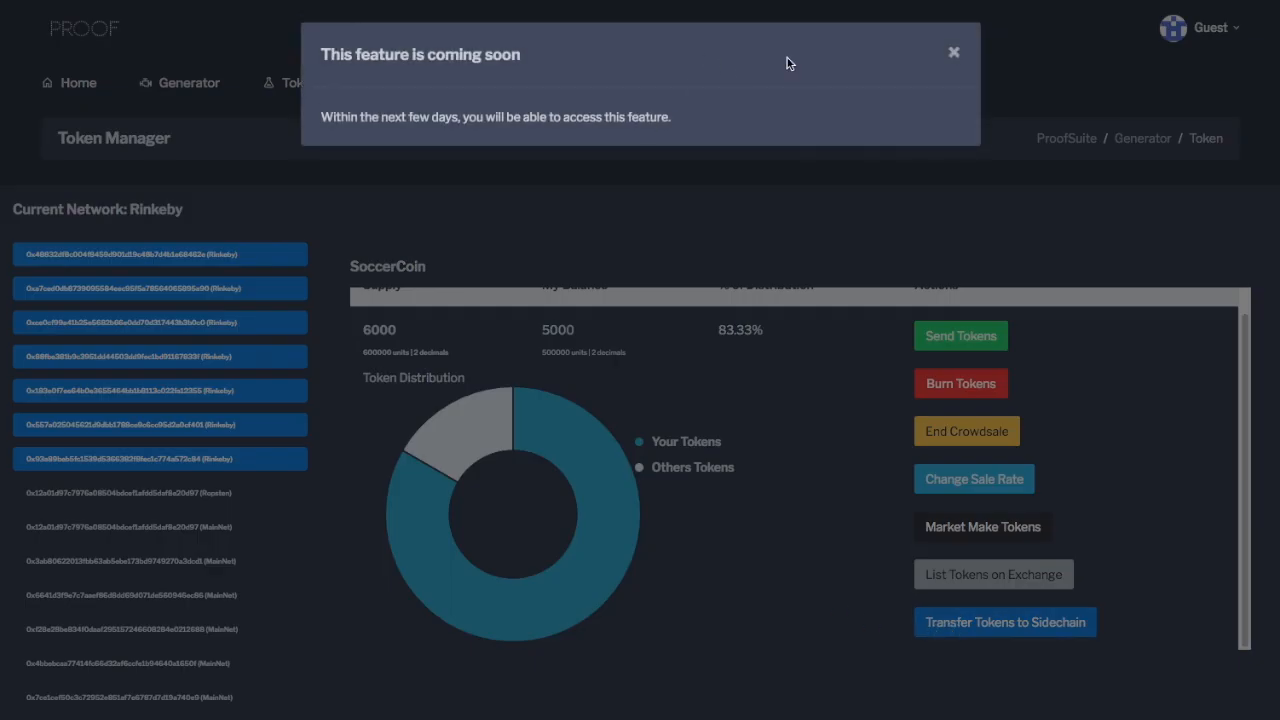
pyautogui.click(954, 55)
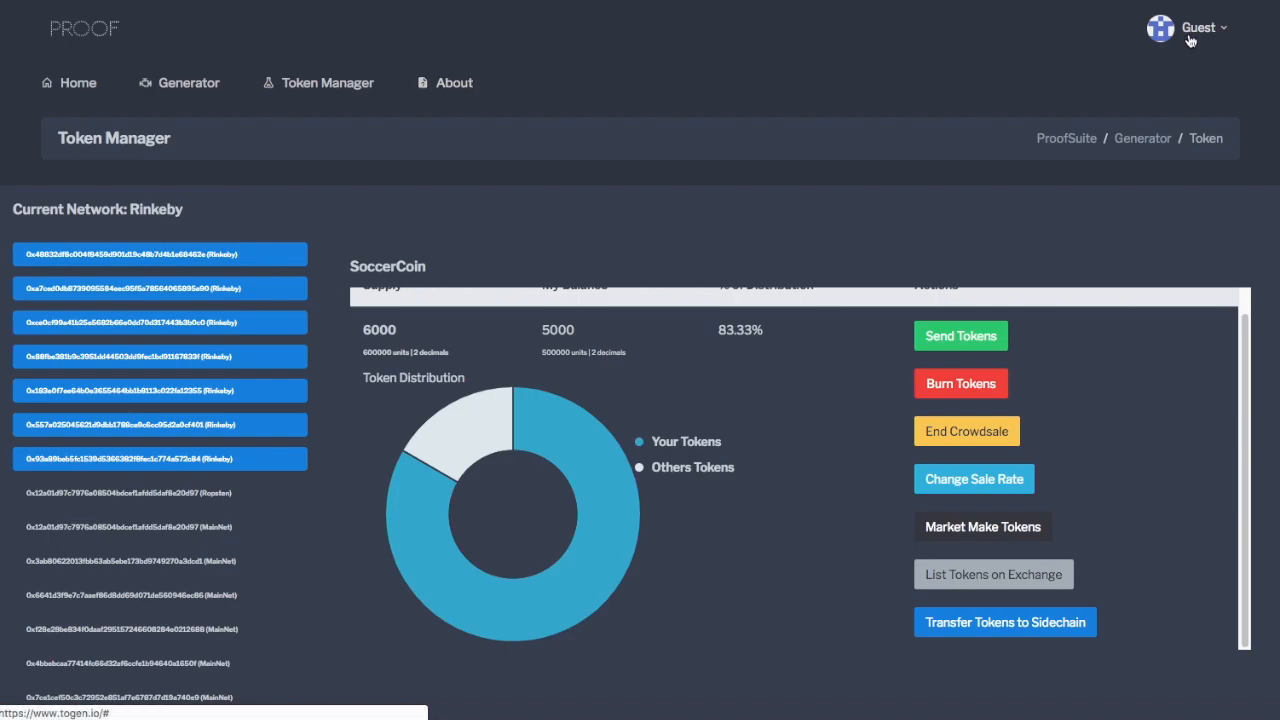
pyautogui.scroll(1, 712, 482)
pyautogui.scroll(-1, 711, 440)
pyautogui.scroll(-5, 937, 553)
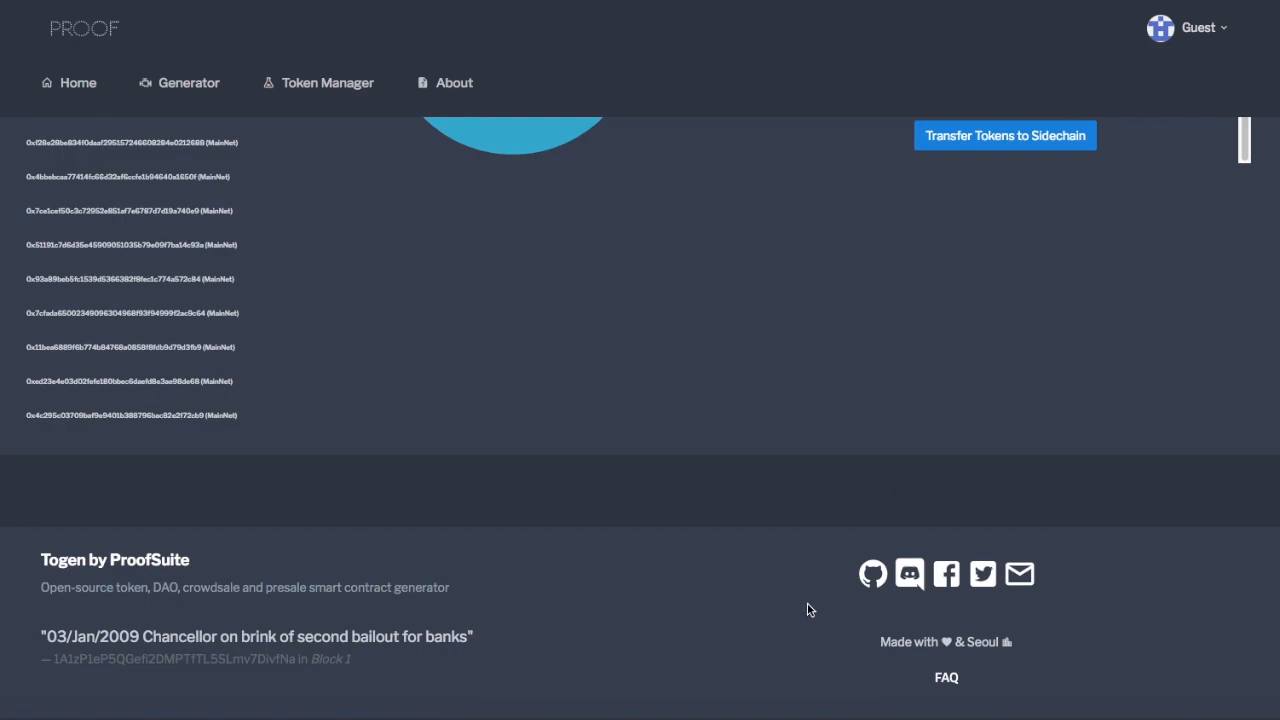
pyautogui.scroll(5, 839, 520)
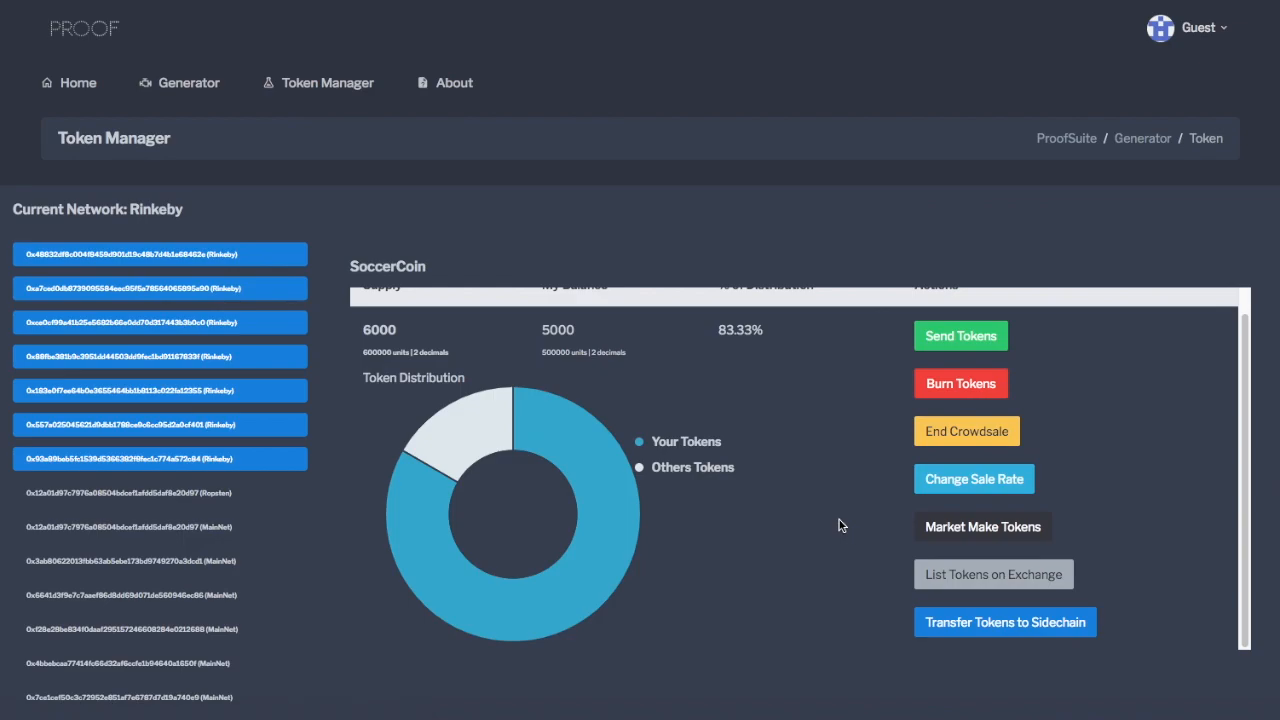